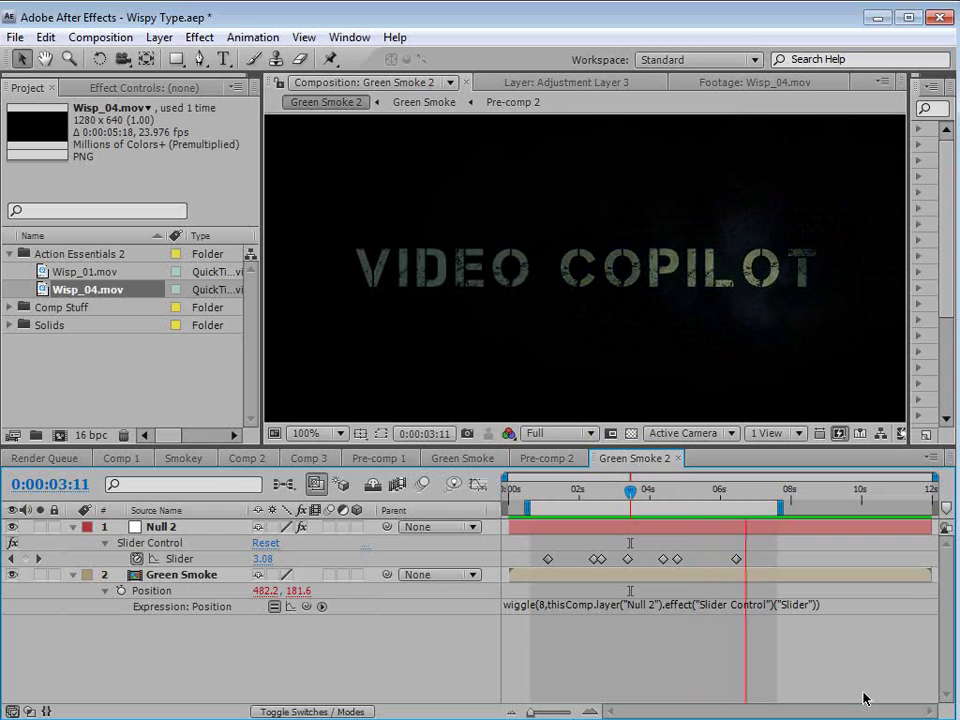
# Preview the finished smoke title animation and examine the Action Essentials 2 product page, then return to After Effects
pyautogui.press('space')
pyautogui.moveTo(633, 492)
pyautogui.mouseDown()
pyautogui.moveTo(700, 492)
pyautogui.moveTo(614, 492)
pyautogui.mouseUp()
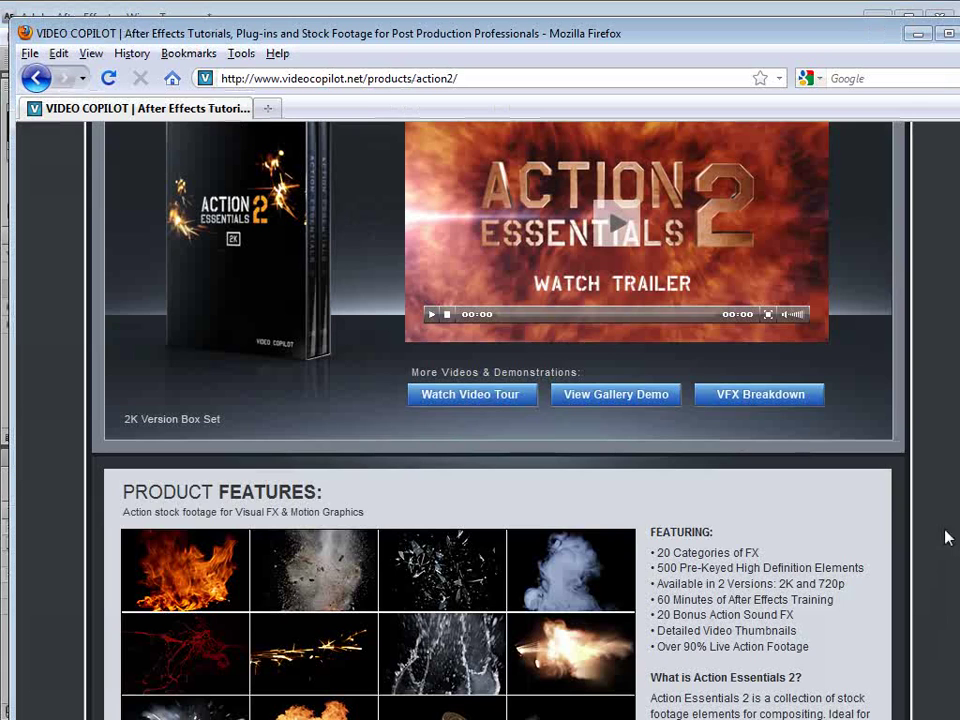
pyautogui.scroll(5, 498, 420)
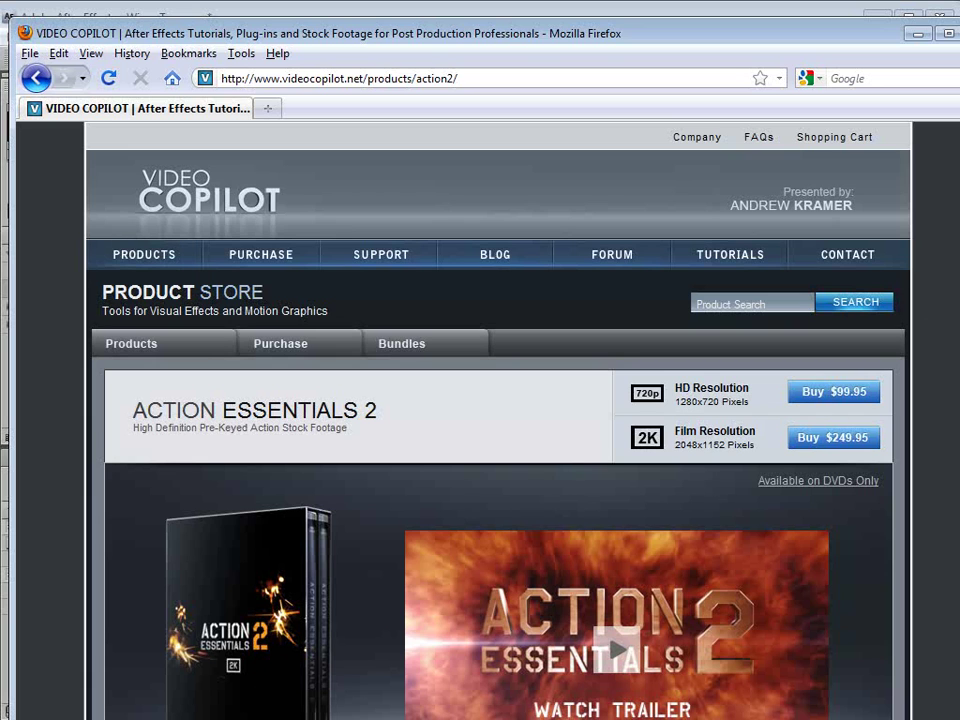
pyautogui.scroll(-6, 544, 364)
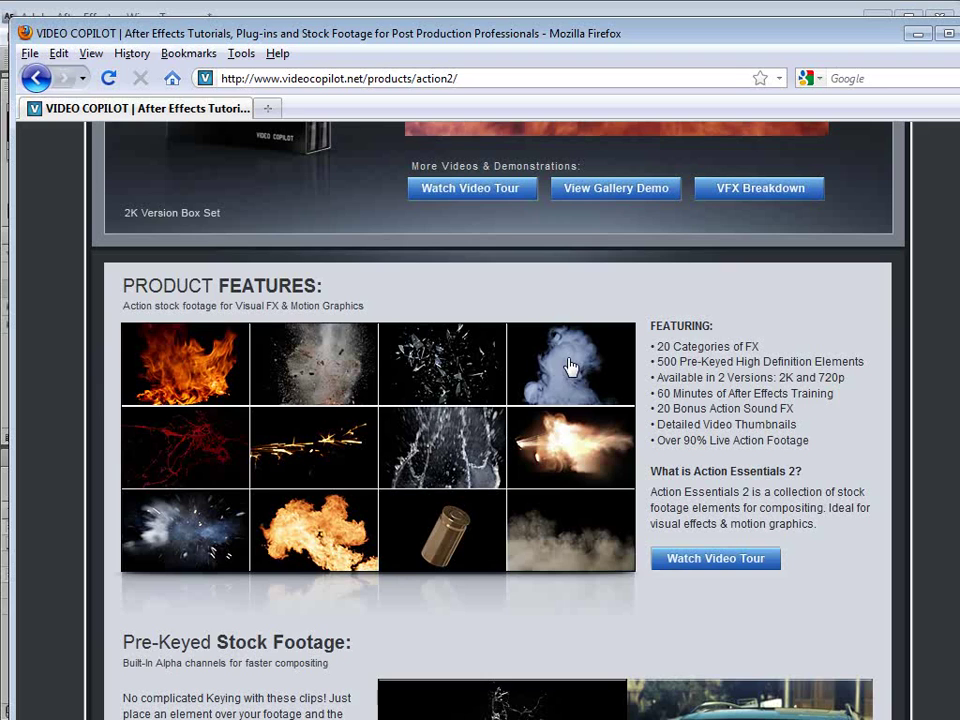
pyautogui.click(258, 12)
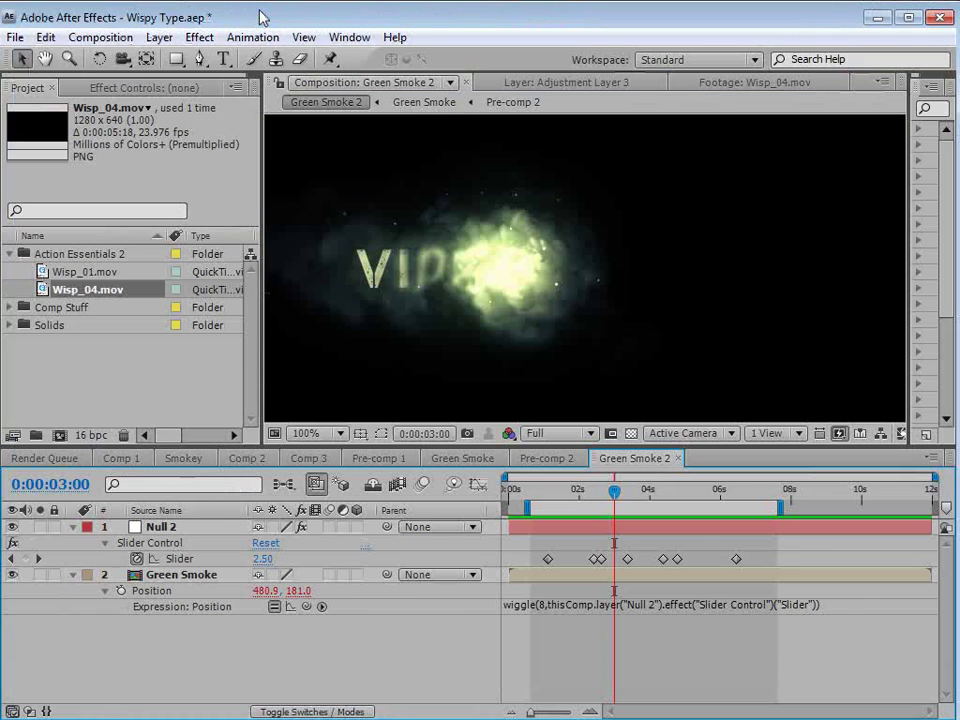
# Create a new composition 960 px wide and 360 px high with a duration of 0:00:10:00
pyautogui.click(105, 37)
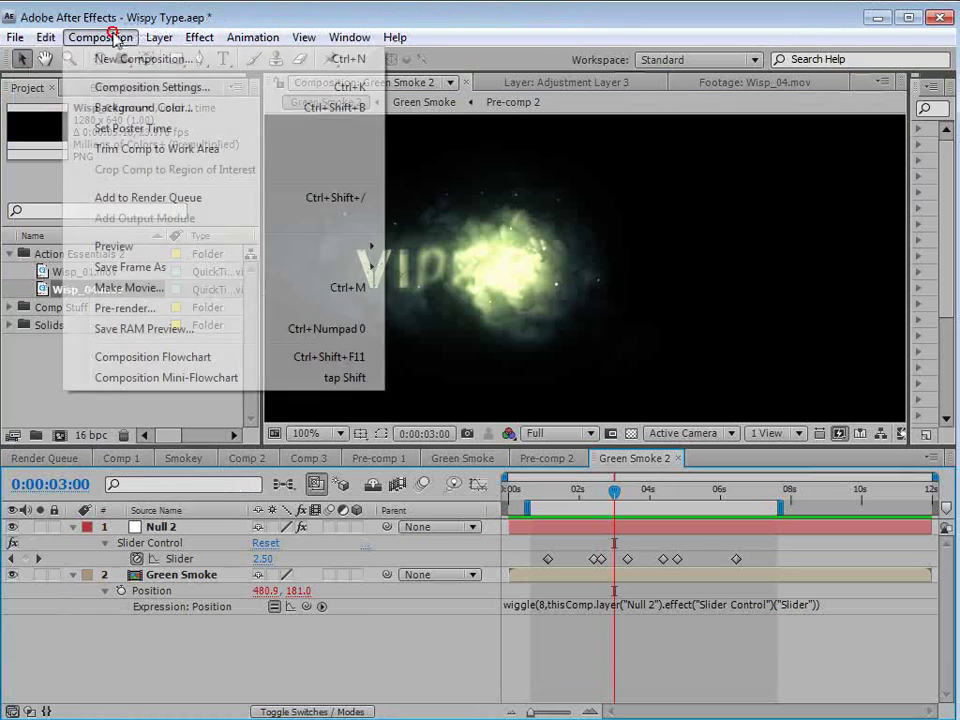
pyautogui.click(115, 58)
pyautogui.moveTo(560, 586); pyautogui.dragTo(392, 266)
pyautogui.click(380, 385)
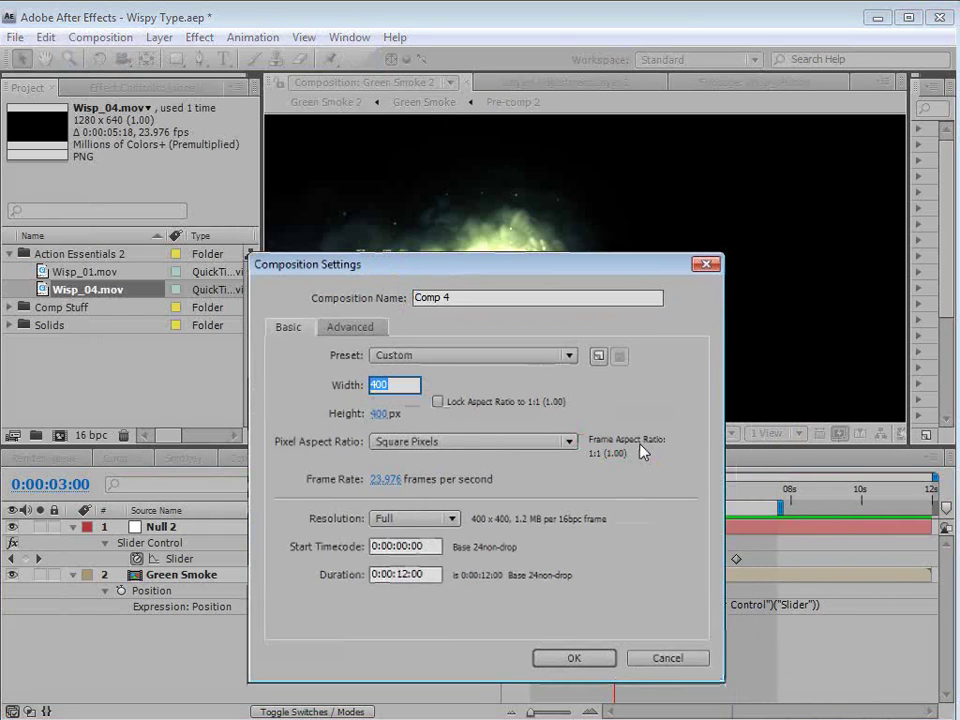
pyautogui.write('960')
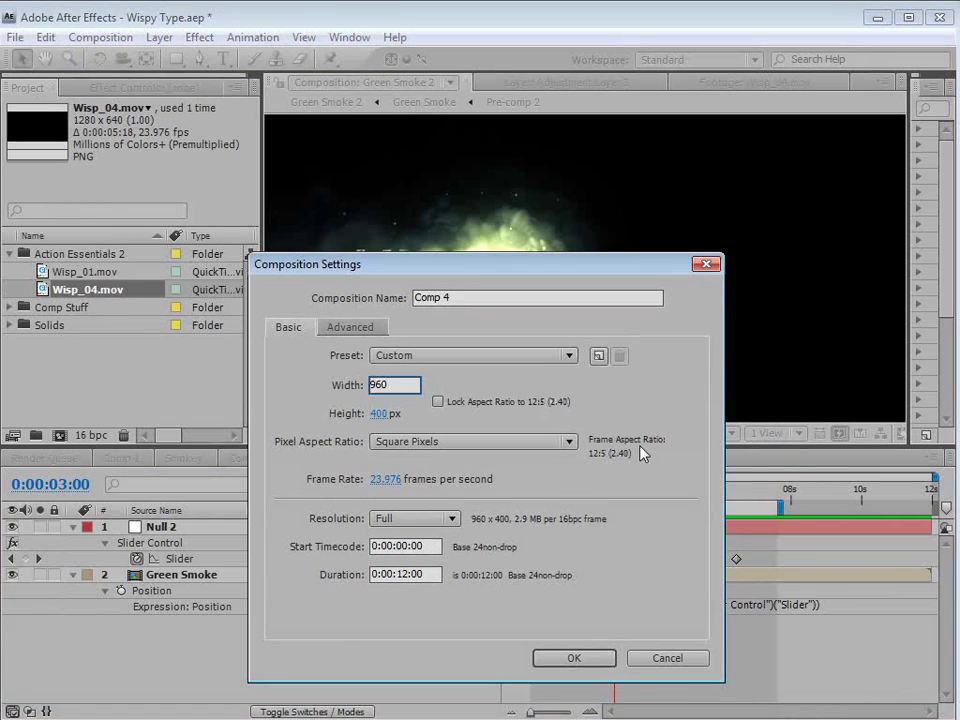
pyautogui.click(380, 413)
pyautogui.write('360')
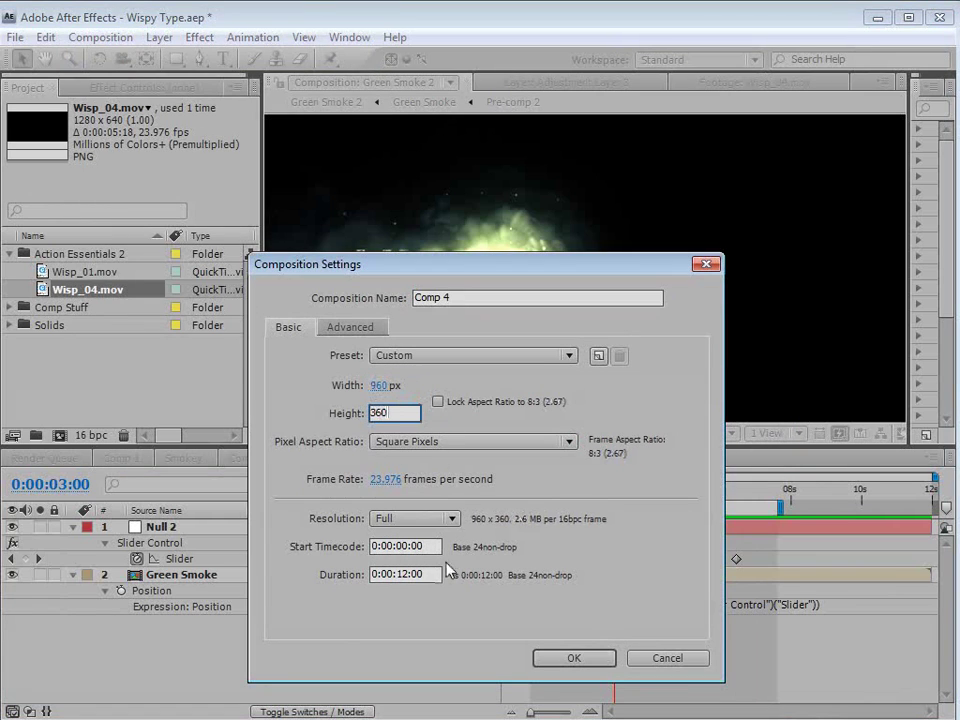
pyautogui.click(411, 574)
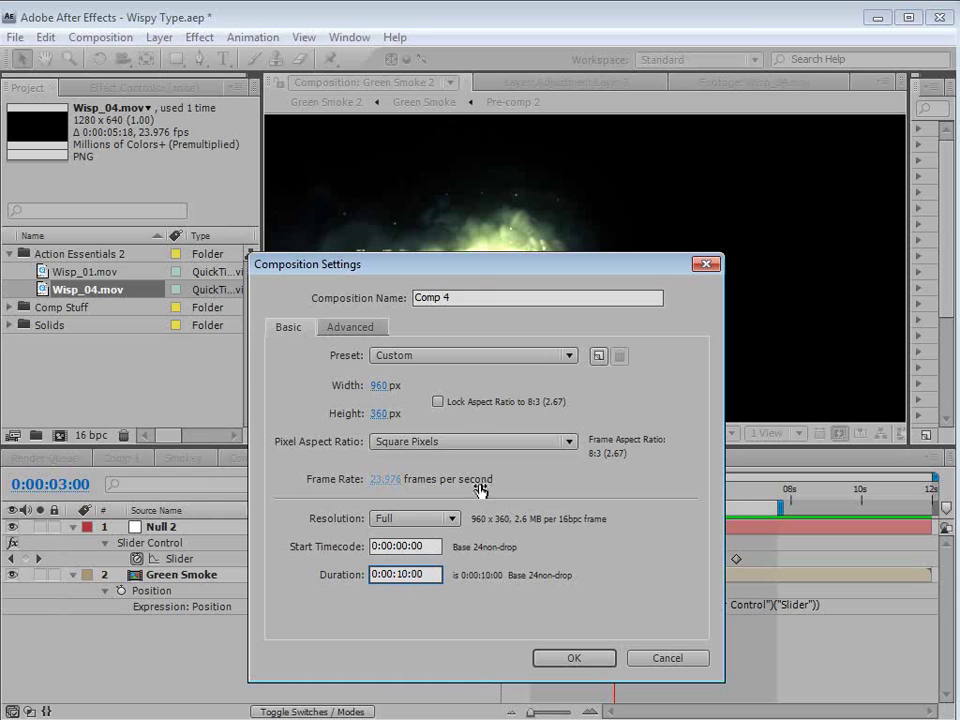
pyautogui.click(568, 662)
# Add a text layer reading "VIDEO COPILOT" to the new composition
pyautogui.click(533, 553)
pyautogui.click(461, 384)
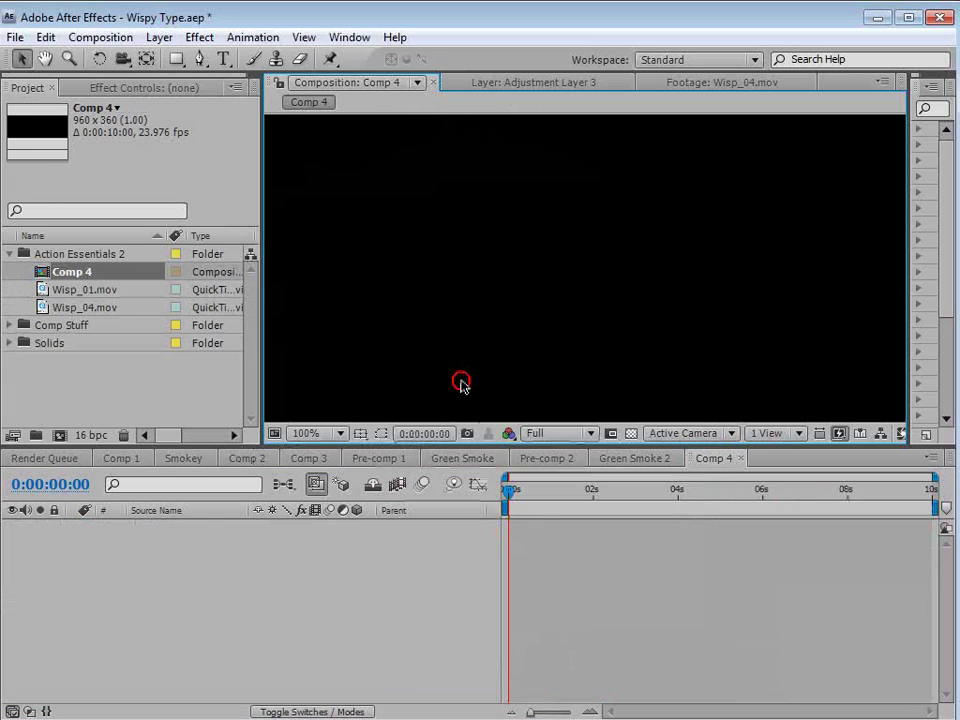
pyautogui.press(',')
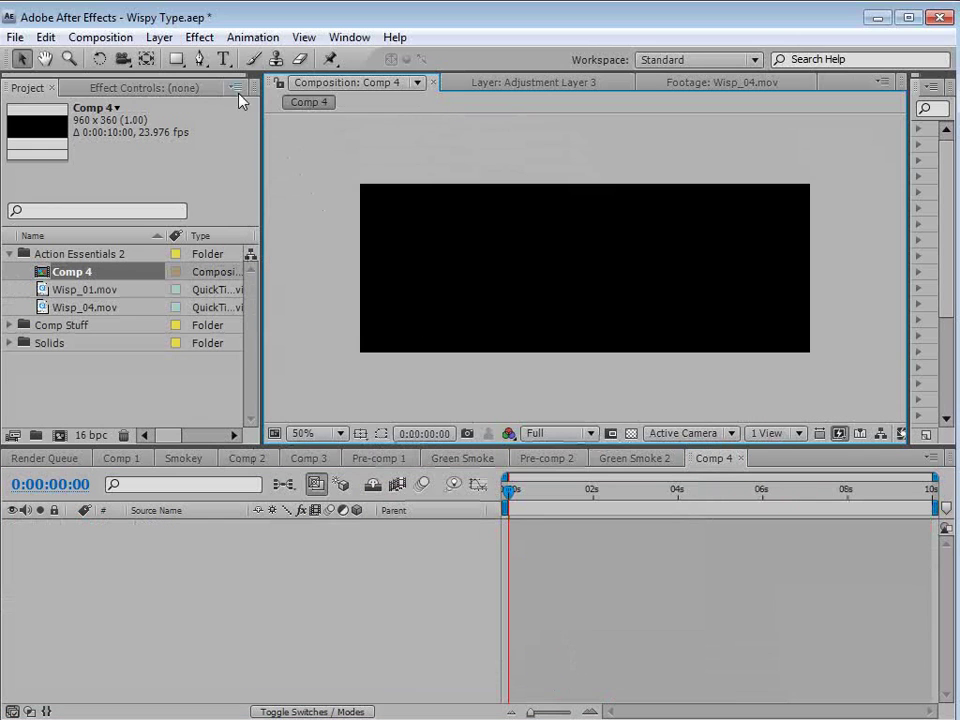
pyautogui.click(223, 58)
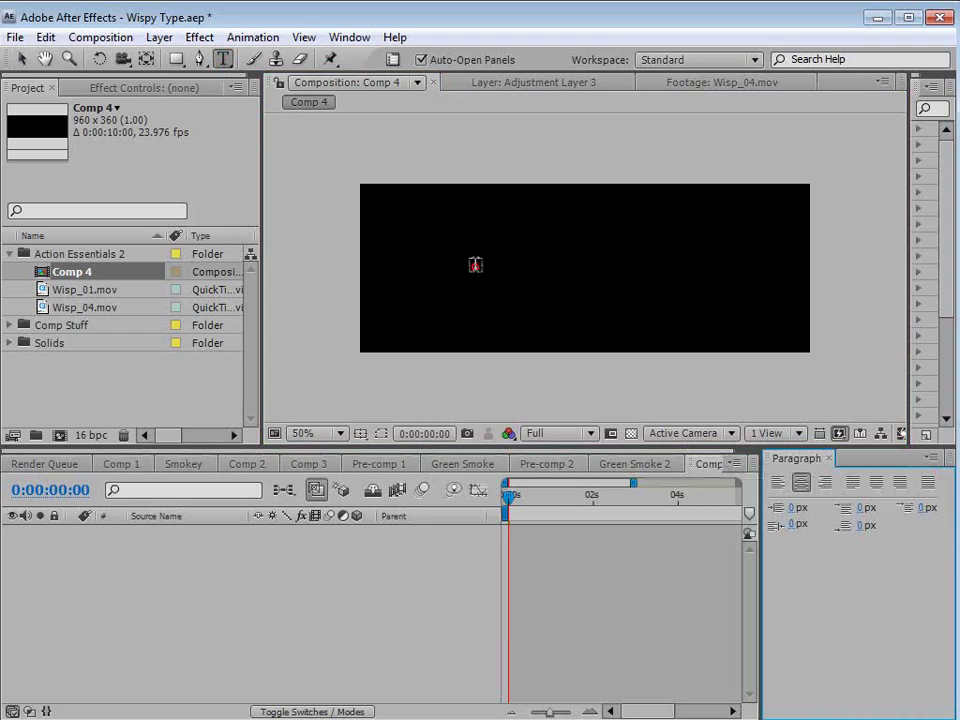
pyautogui.click(475, 265)
pyautogui.write('VIDEO COPILOT')
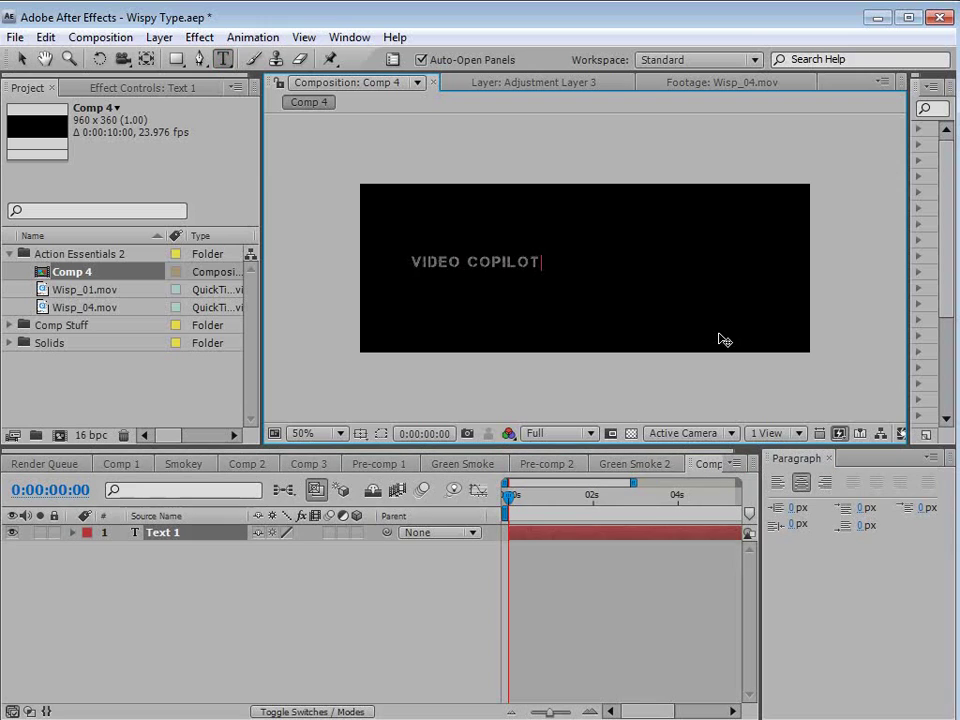
pyautogui.click(20, 58)
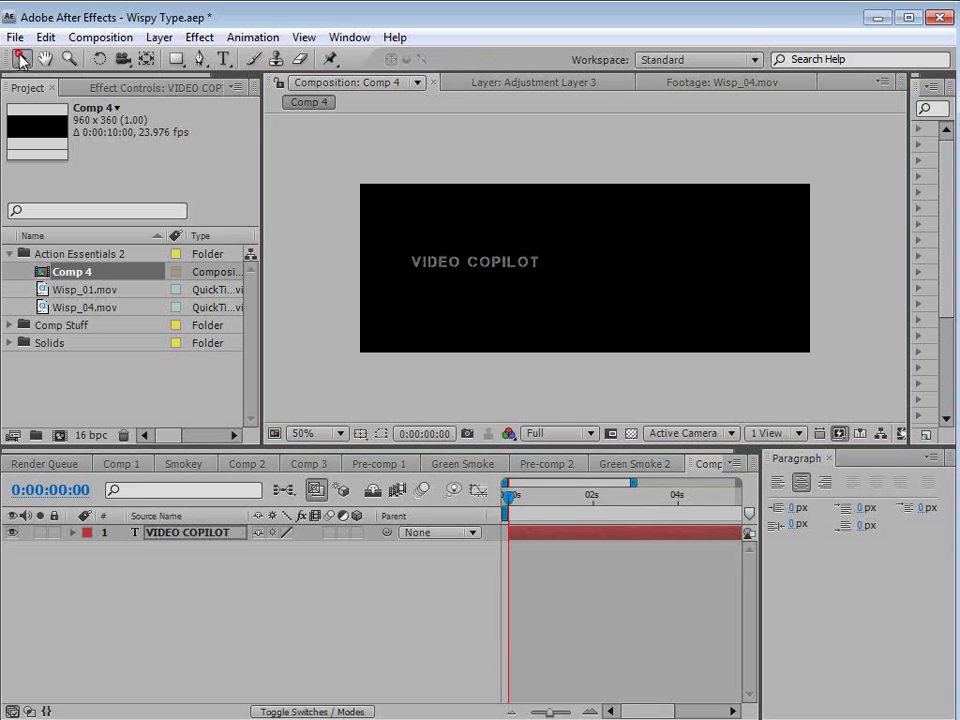
# Enlarge the VIDEO COPILOT text and centre it in the frame, using the title/action-safe guides for alignment
pyautogui.click(484, 274)
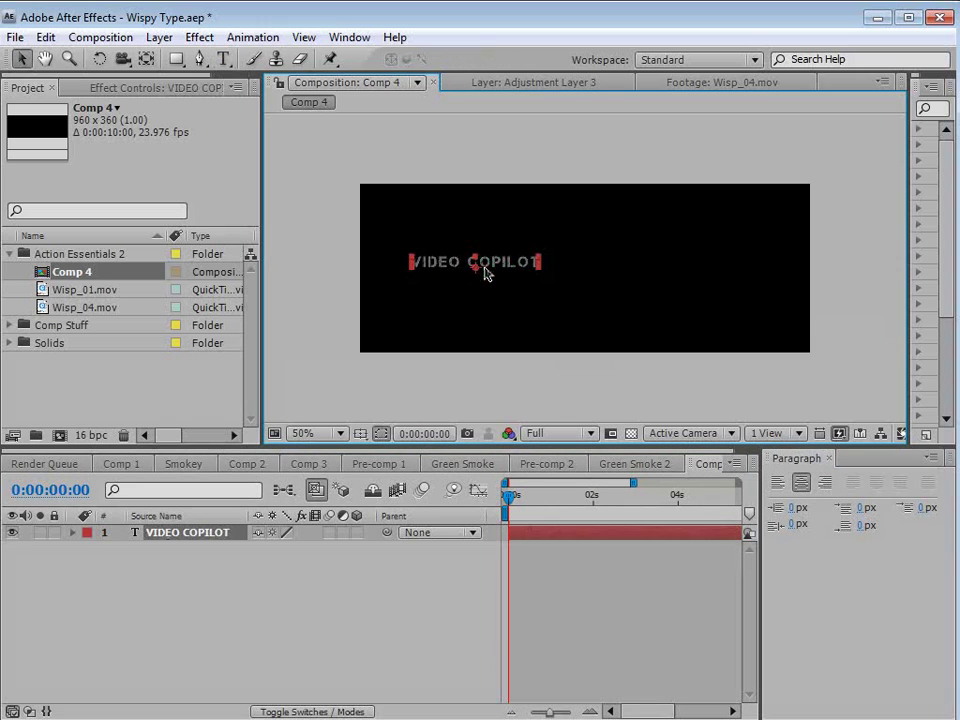
pyautogui.moveTo(541, 262); pyautogui.dragTo(567, 260)
pyautogui.press("'")
pyautogui.moveTo(497, 261); pyautogui.dragTo(594, 268)
pyautogui.click(360, 433)
pyautogui.click(424, 458)
pyautogui.click(360, 433)
pyautogui.click(424, 456)
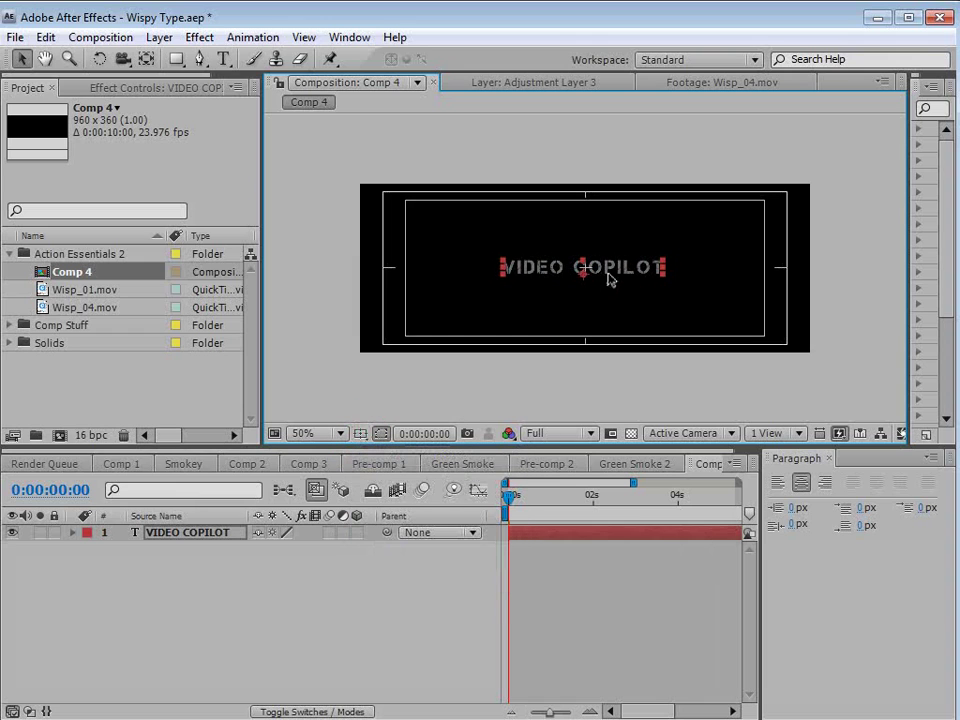
pyautogui.press('.')
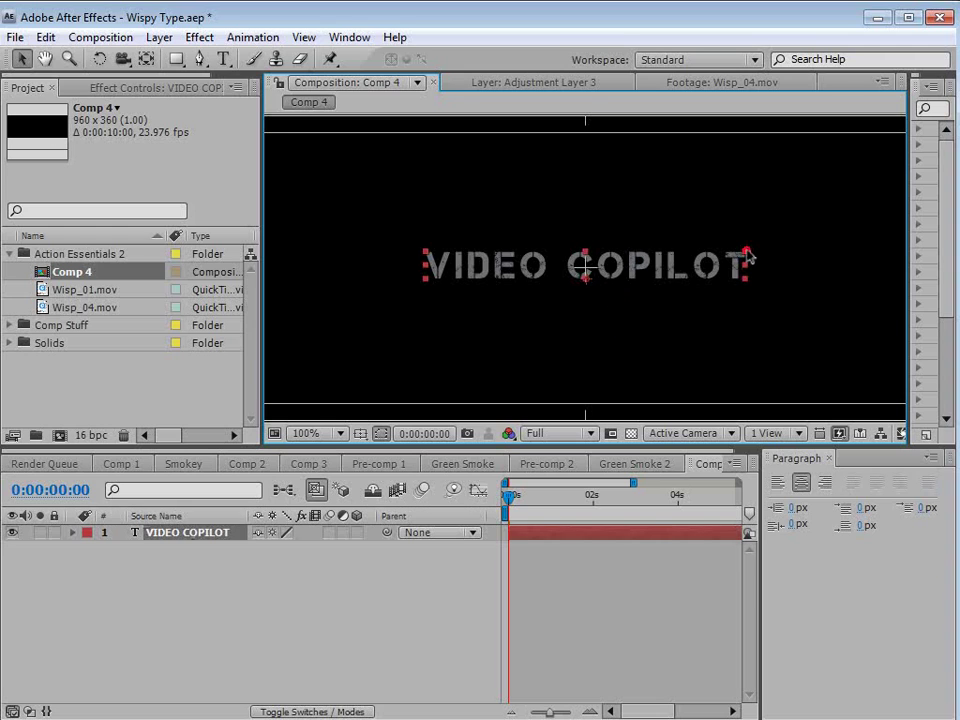
pyautogui.press(',')
pyautogui.click(580, 320)
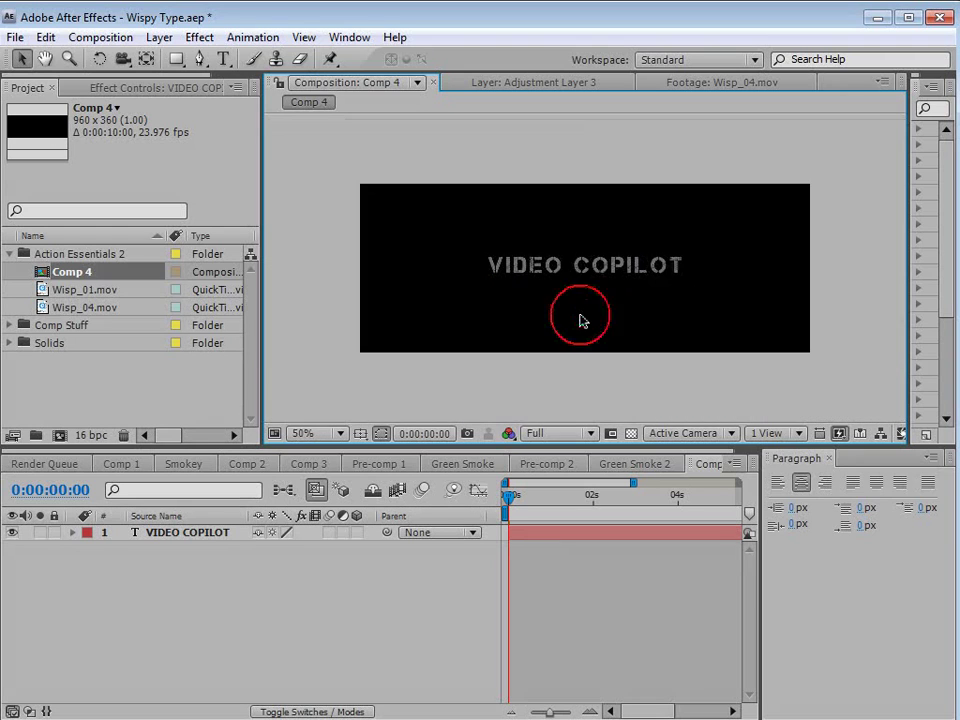
# Set the fill color of the VIDEO COPILOT text to the bluish grey 7E8286
pyautogui.click(568, 266)
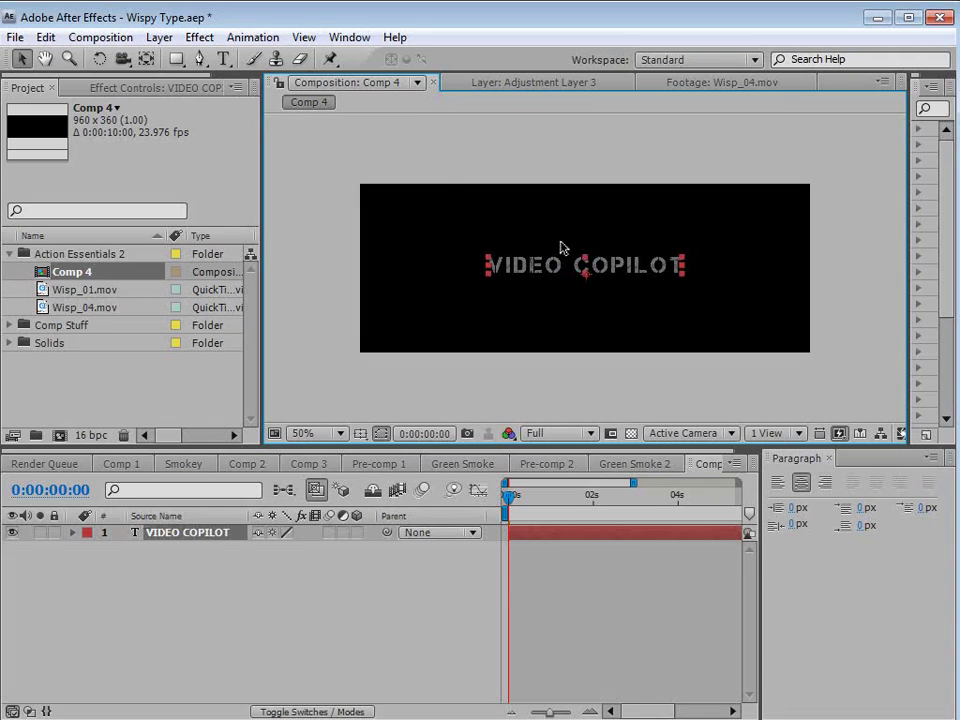
pyautogui.click(223, 59)
pyautogui.click(392, 59)
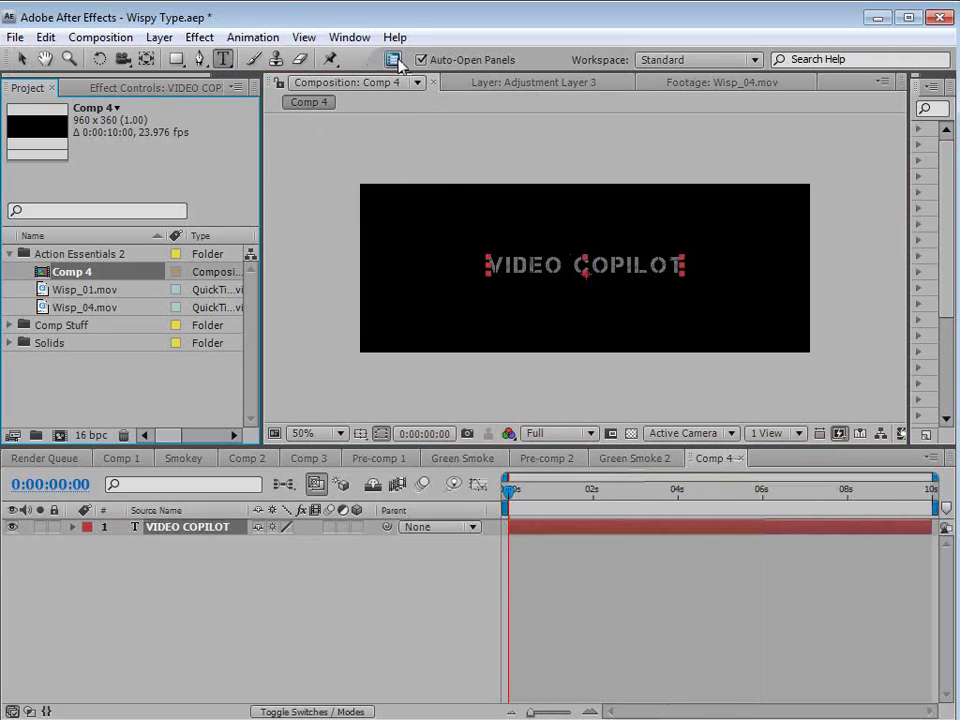
pyautogui.click(392, 59)
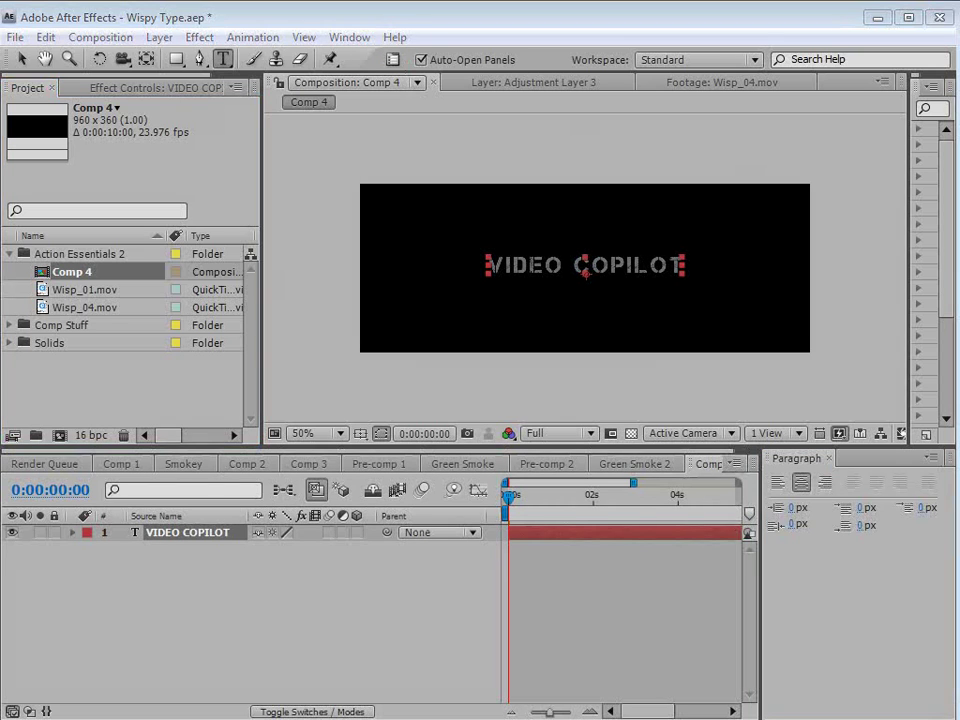
pyautogui.moveTo(716, 240); pyautogui.dragTo(598, 193)
pyautogui.click(733, 252)
pyautogui.moveTo(243, 451); pyautogui.dragTo(252, 461)
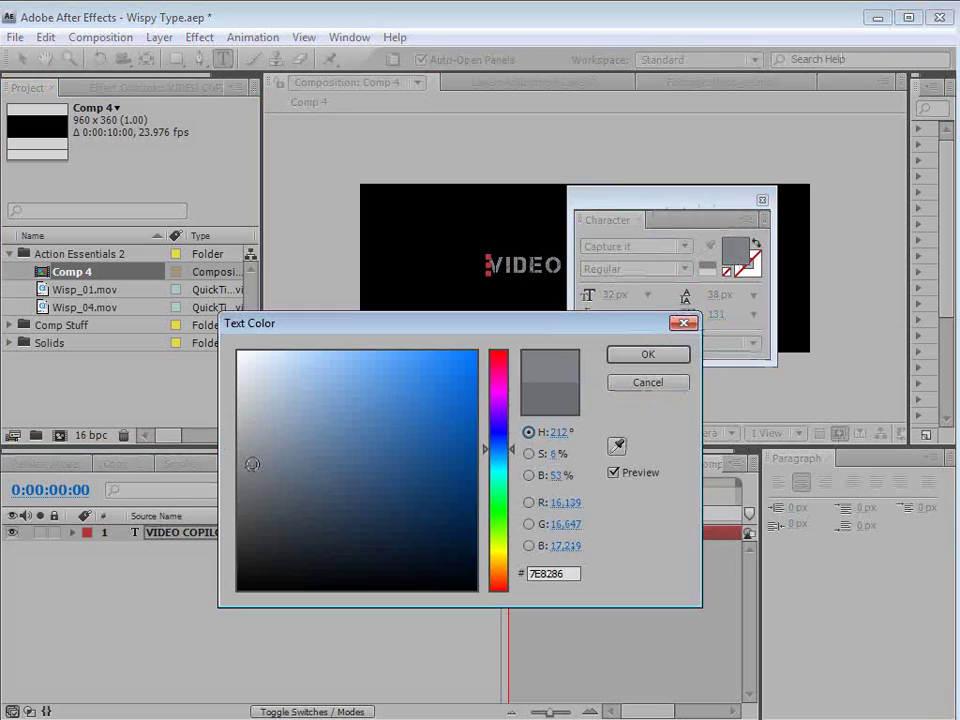
pyautogui.click(635, 354)
pyautogui.click(760, 200)
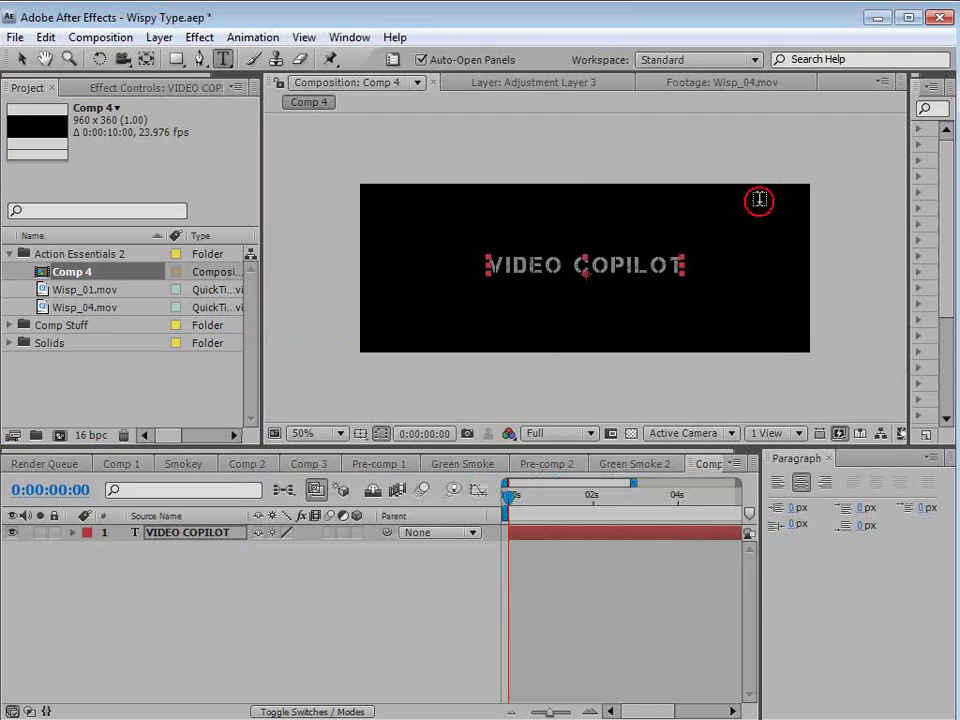
pyautogui.press('v')
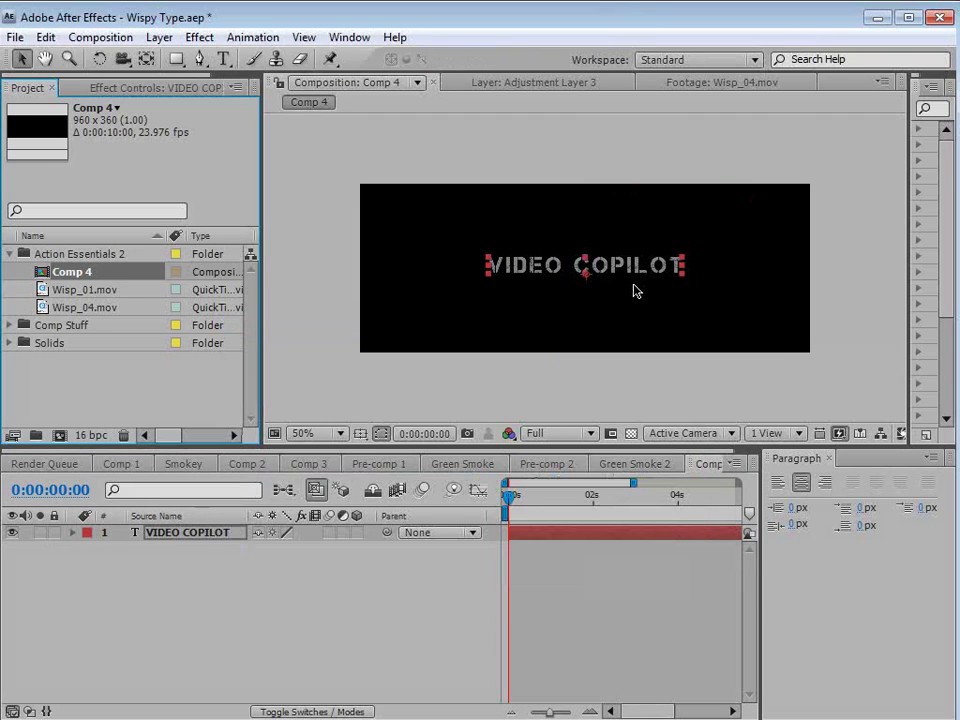
# Examine the smoke footage in Wisp_01.mov and Wisp_04.mov by scrubbing through each clip
pyautogui.click(96, 290)
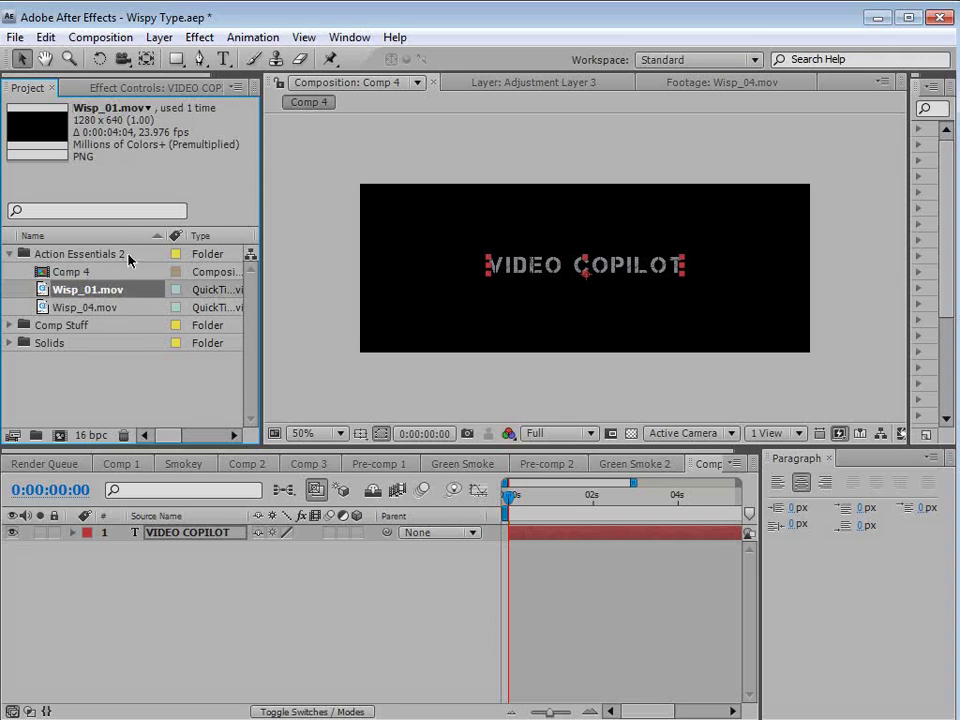
pyautogui.doubleClick(40, 290)
pyautogui.moveTo(348, 391); pyautogui.dragTo(496, 393)
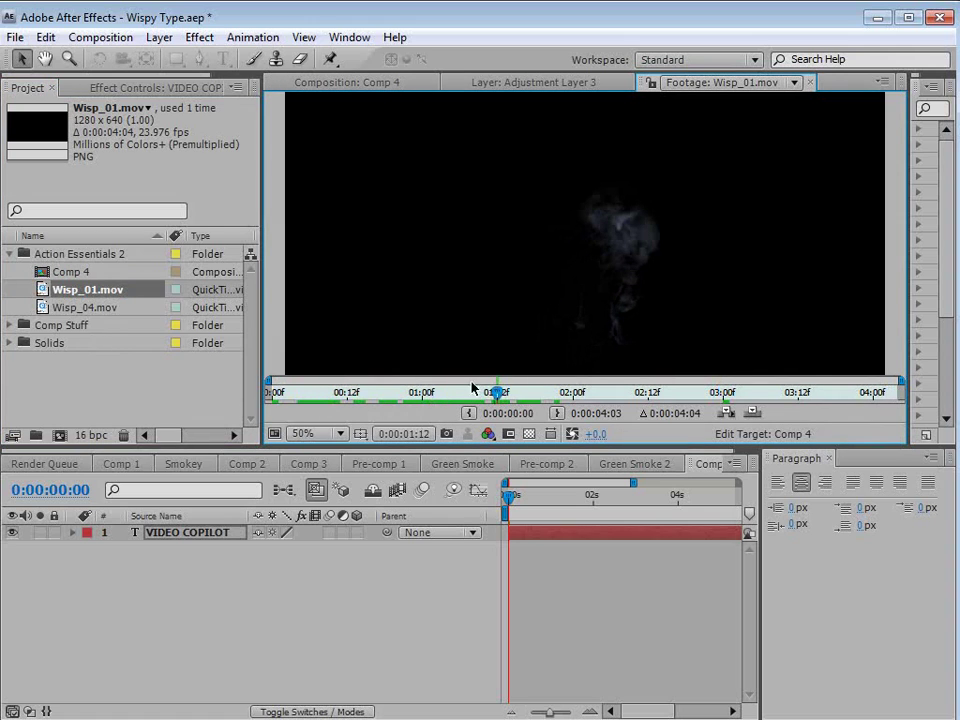
pyautogui.click(43, 311)
pyautogui.doubleClick(43, 308)
pyautogui.moveTo(285, 390); pyautogui.dragTo(394, 392)
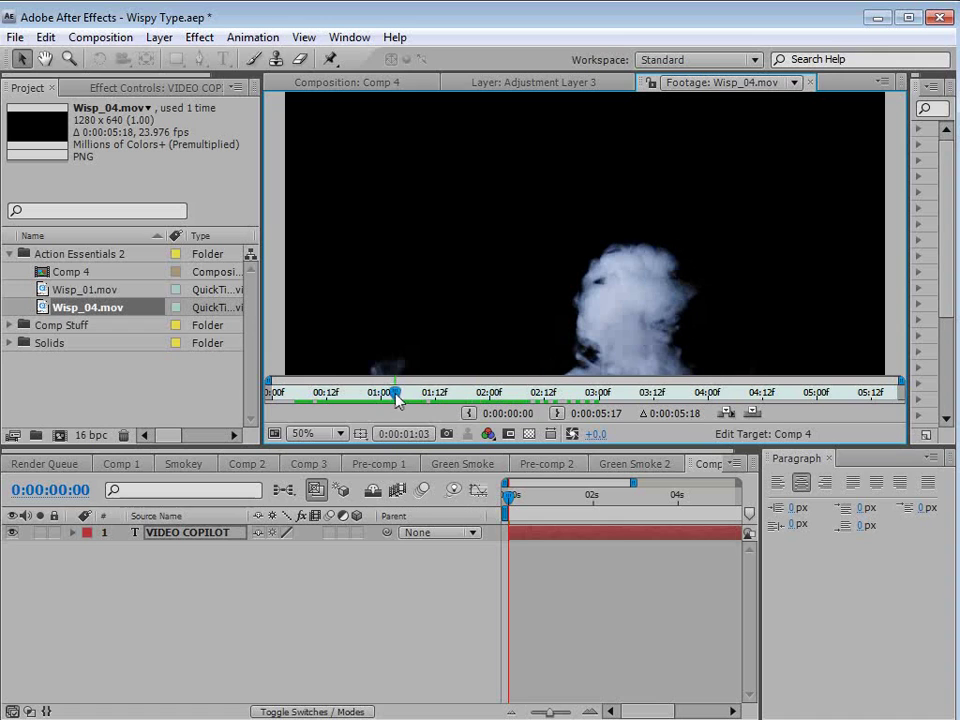
# Place Wisp_01.mov and Wisp_04.mov centred in Comp 4 above the text layer and close the paragraph settings
pyautogui.click(78, 291)
pyautogui.click(350, 82)
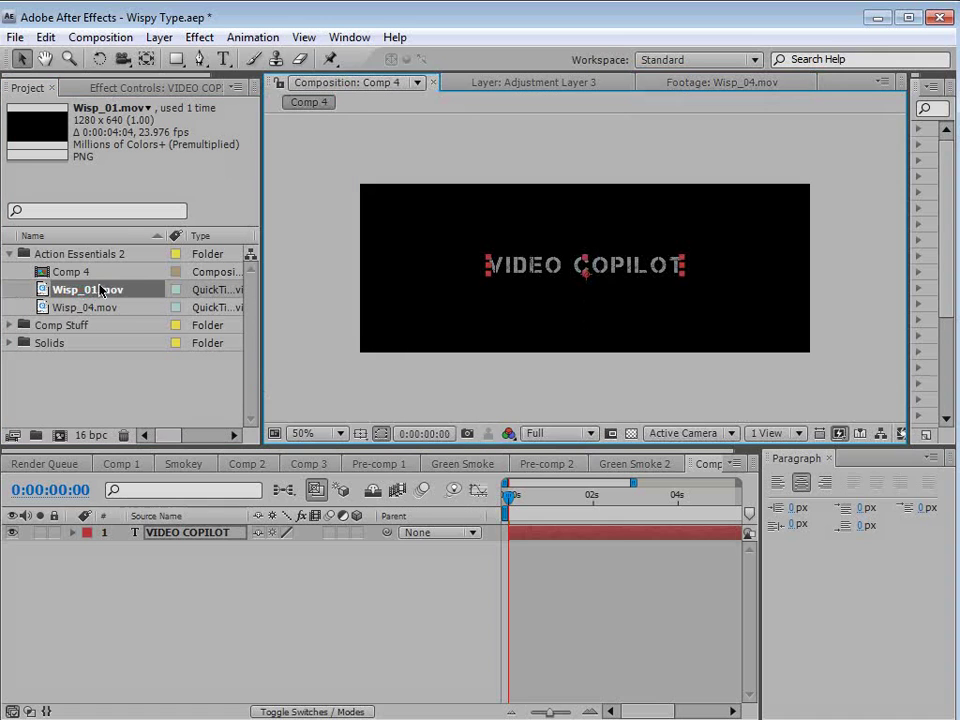
pyautogui.keyDown('shift'); pyautogui.click(92, 306); pyautogui.keyUp('shift')
pyautogui.moveTo(92, 306); pyautogui.dragTo(583, 272)
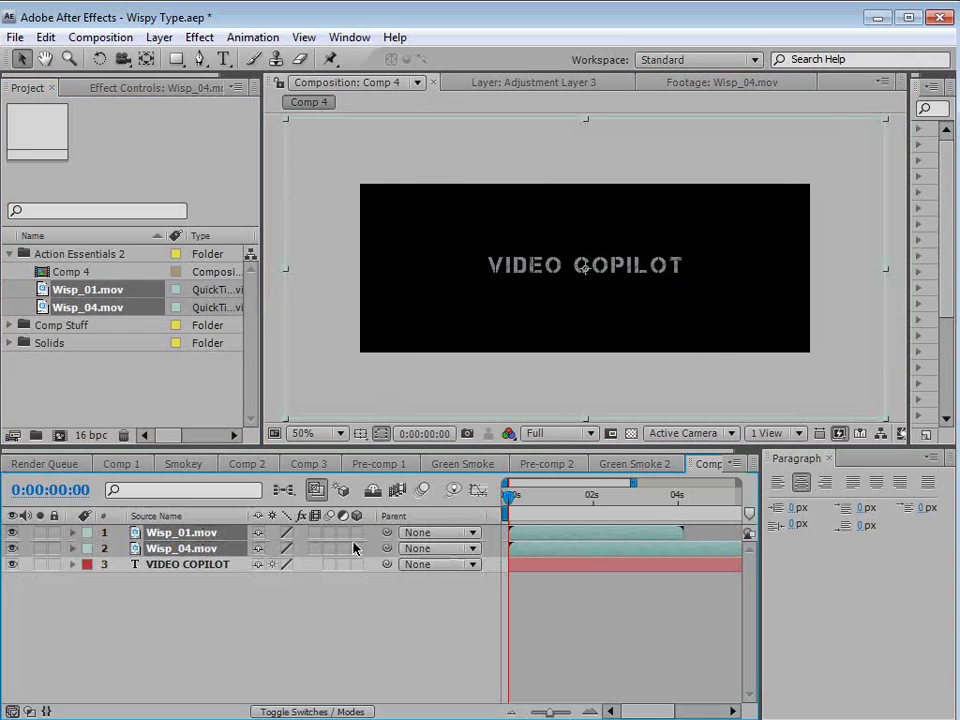
pyautogui.click(829, 459)
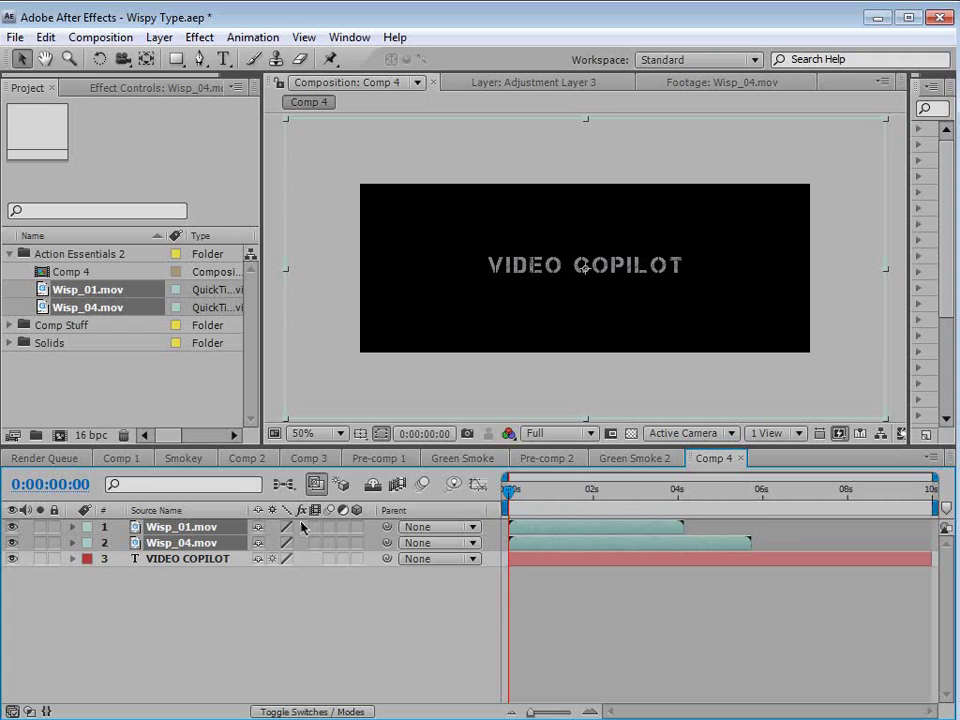
# Pre-compose the two Wisp layers into a composition named "Smoke Particles", moving all attributes into it
pyautogui.click(157, 37)
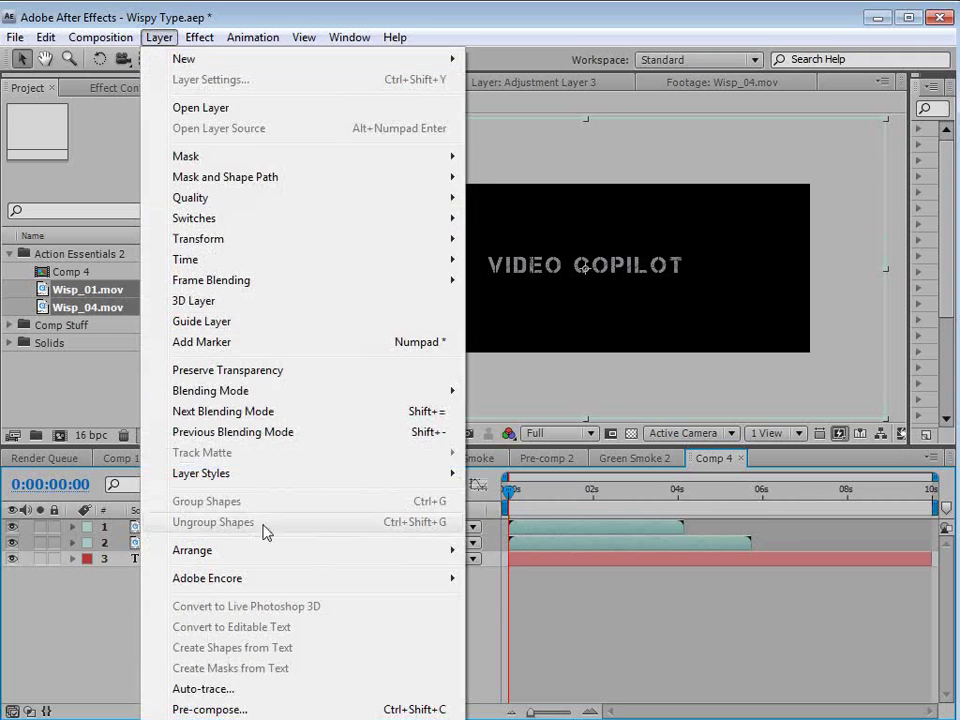
pyautogui.click(224, 705)
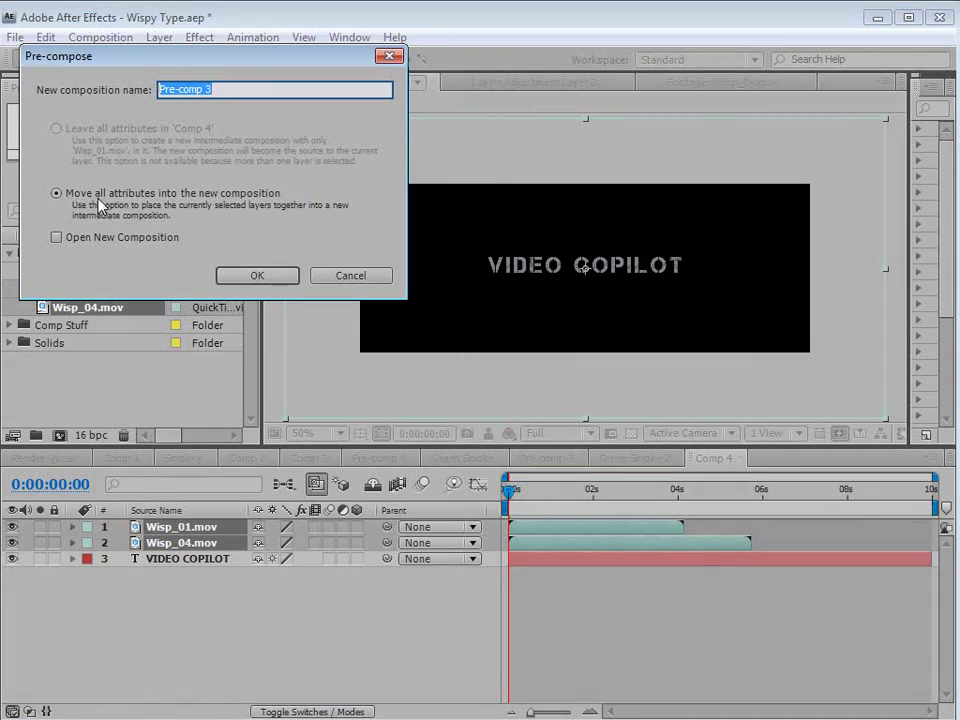
pyautogui.click(103, 90)
pyautogui.write('Smoke Particles')
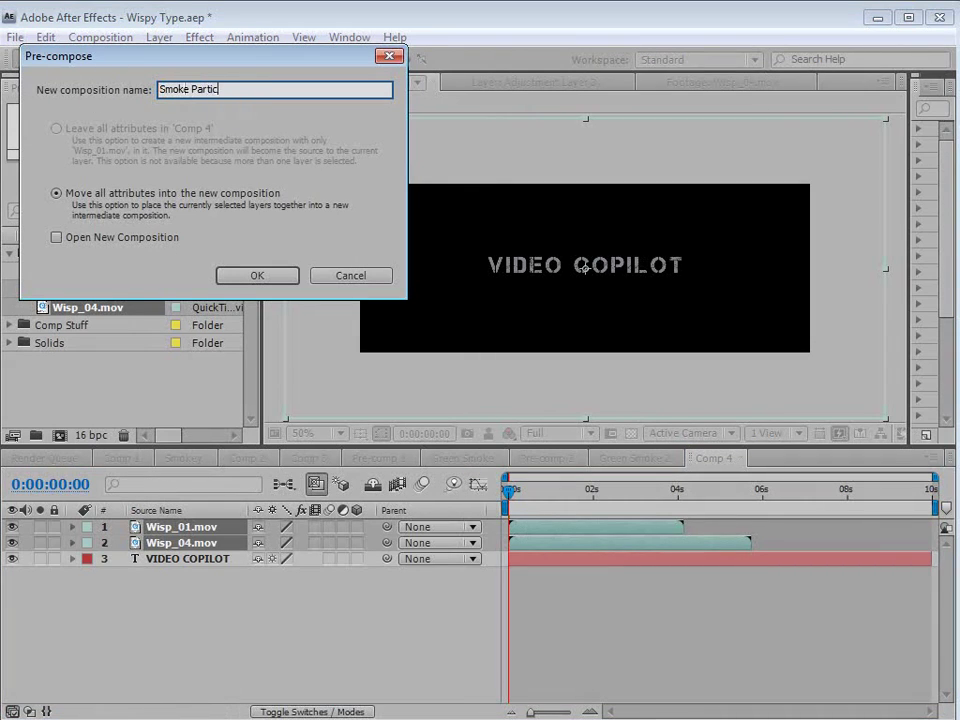
pyautogui.click(257, 275)
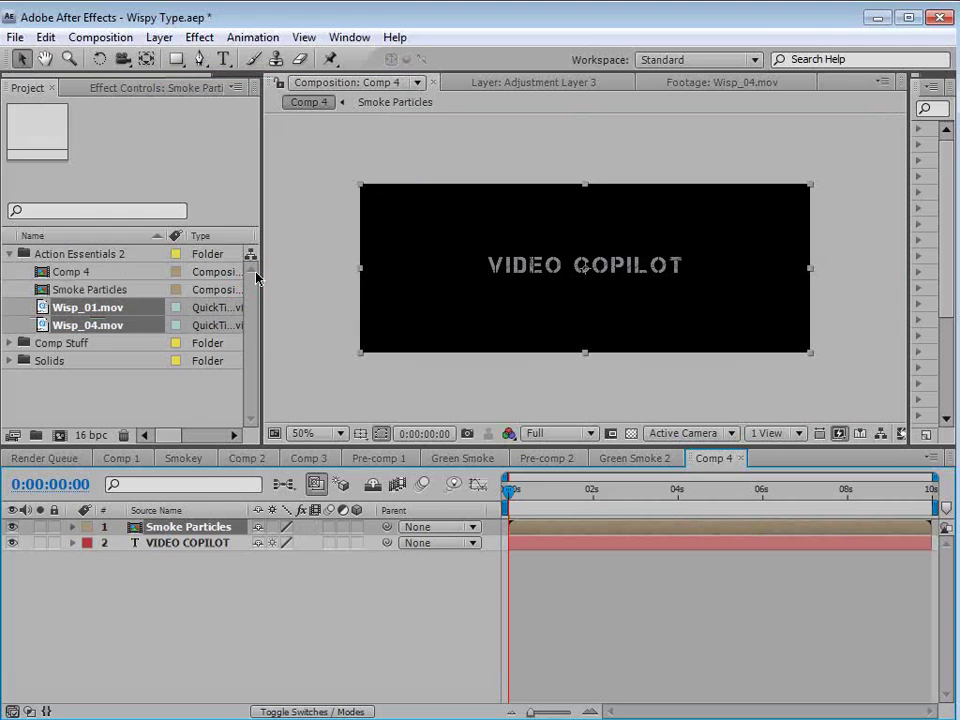
# Open the Smoke Particles composition and trim the end of Wisp_04.mov to match the end of Wisp_01.mov, just past 4 seconds
pyautogui.doubleClick(156, 529)
pyautogui.moveTo(511, 490); pyautogui.dragTo(573, 505)
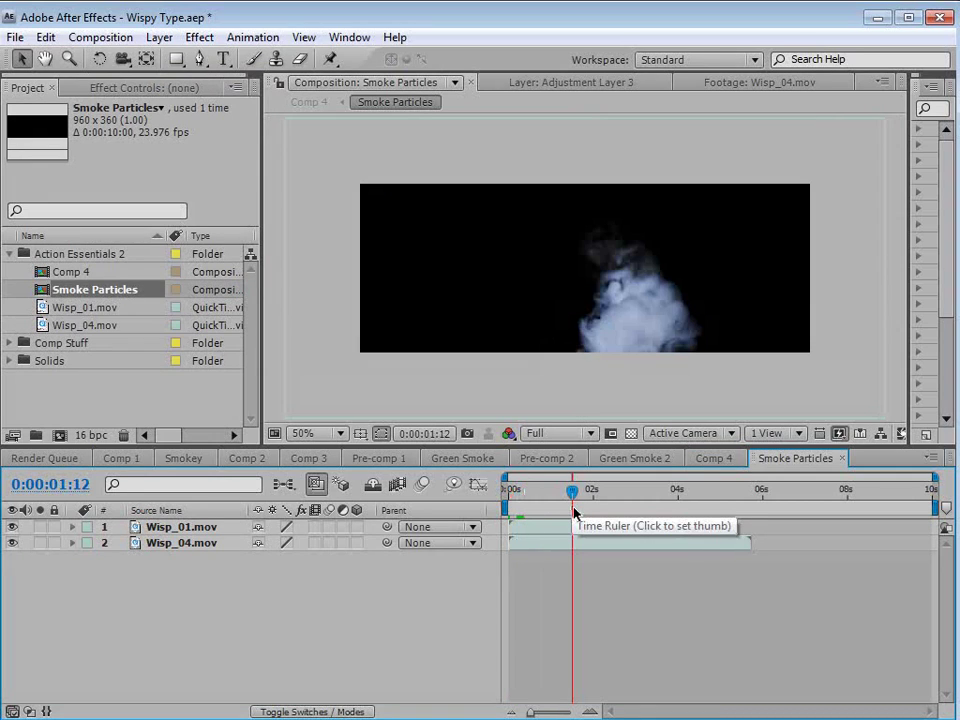
pyautogui.click(579, 509)
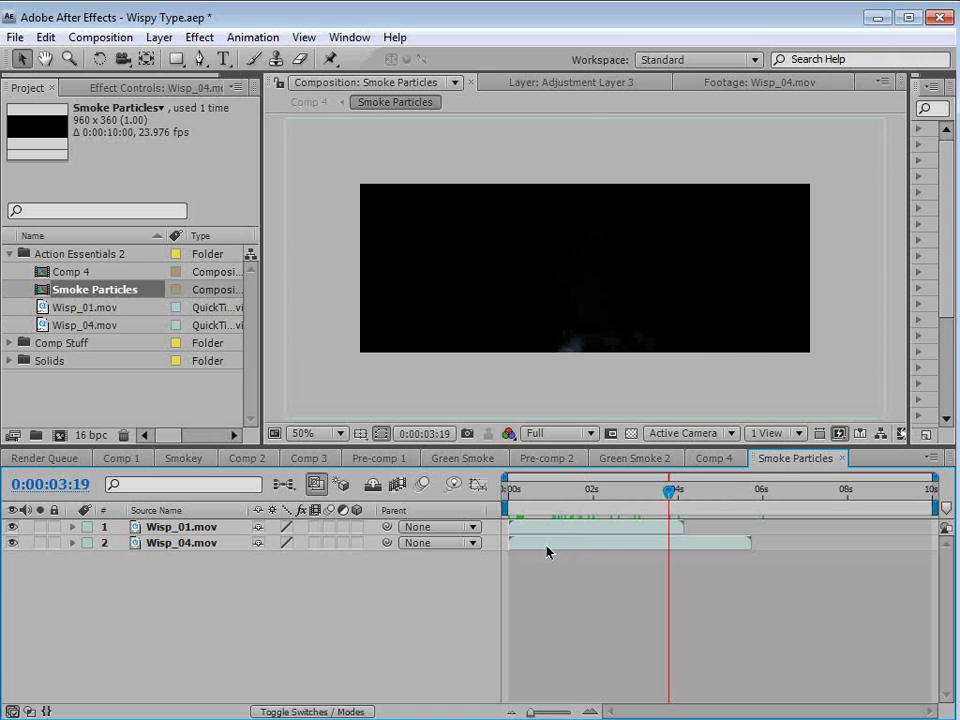
pyautogui.click(549, 527)
pyautogui.click(643, 492)
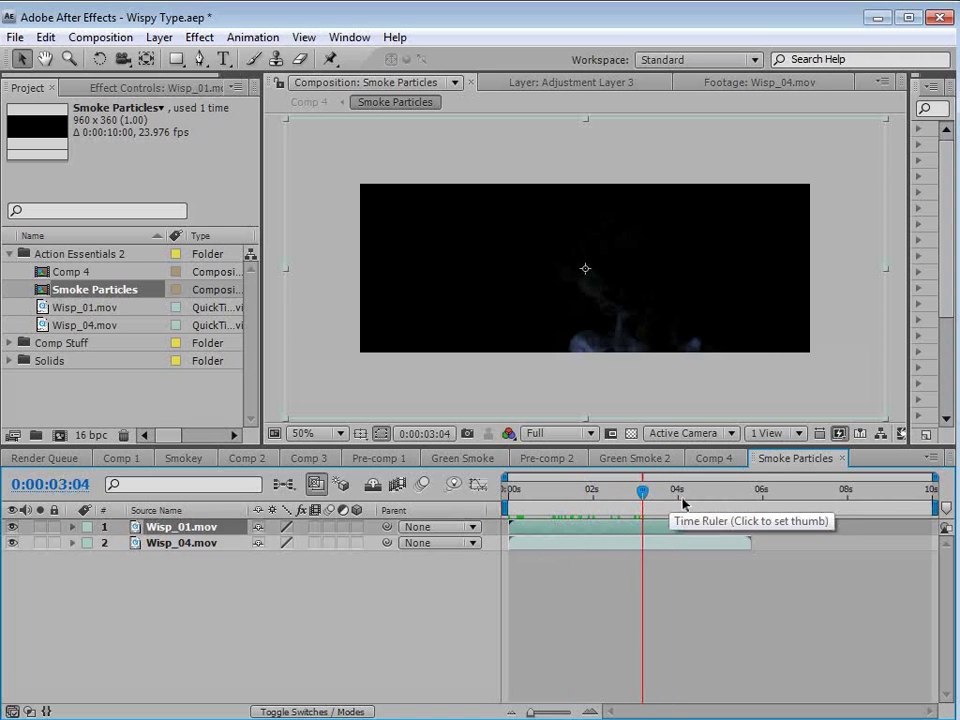
pyautogui.click(673, 546)
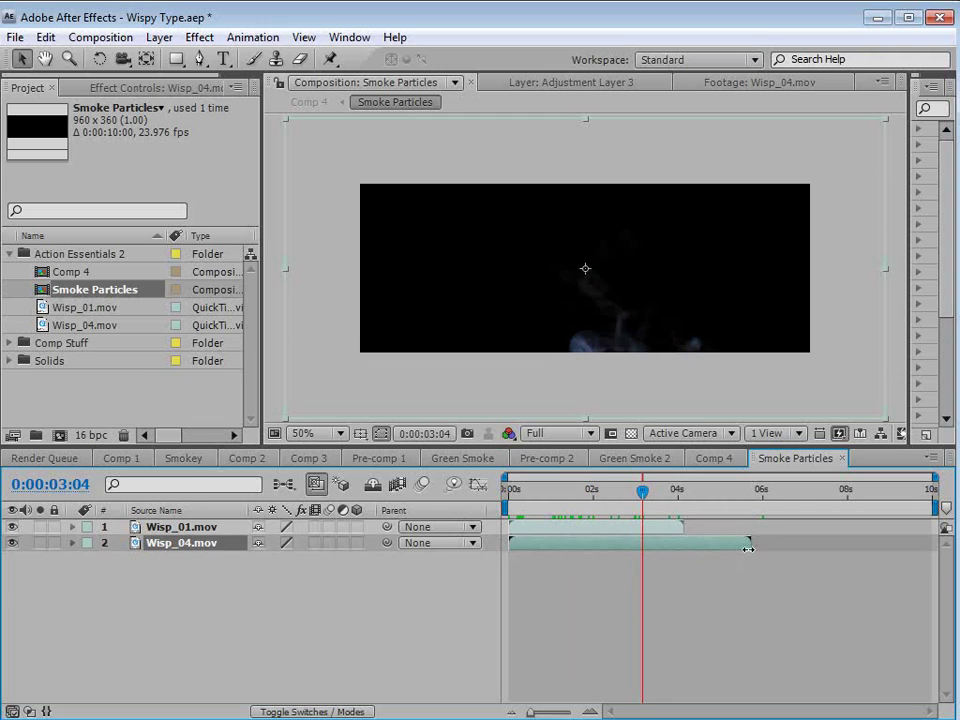
pyautogui.moveTo(748, 549); pyautogui.dragTo(697, 549)
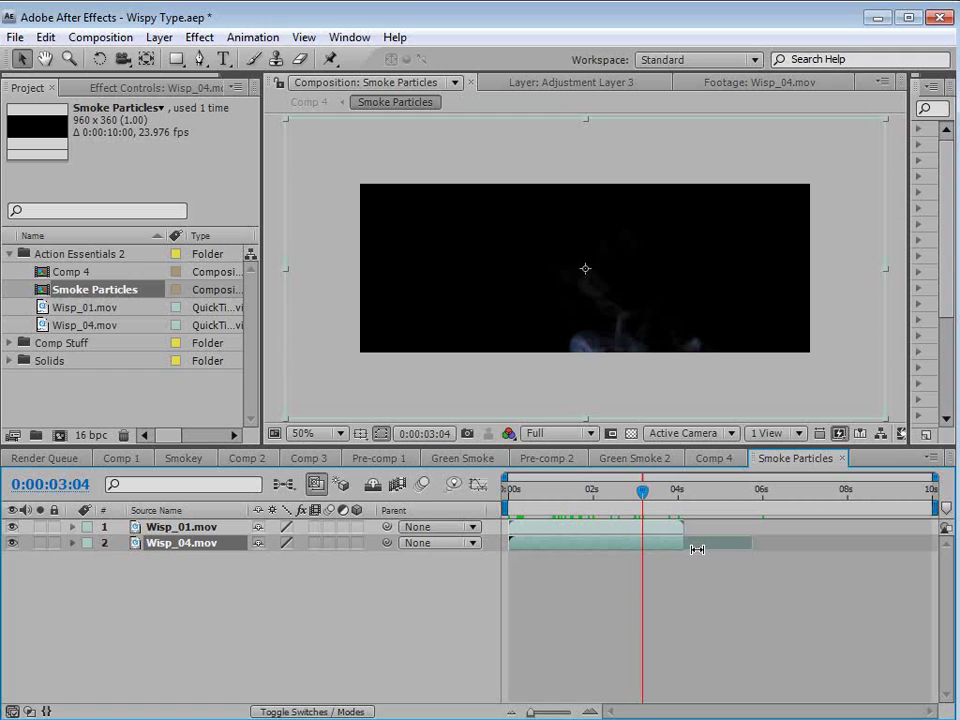
pyautogui.click(681, 583)
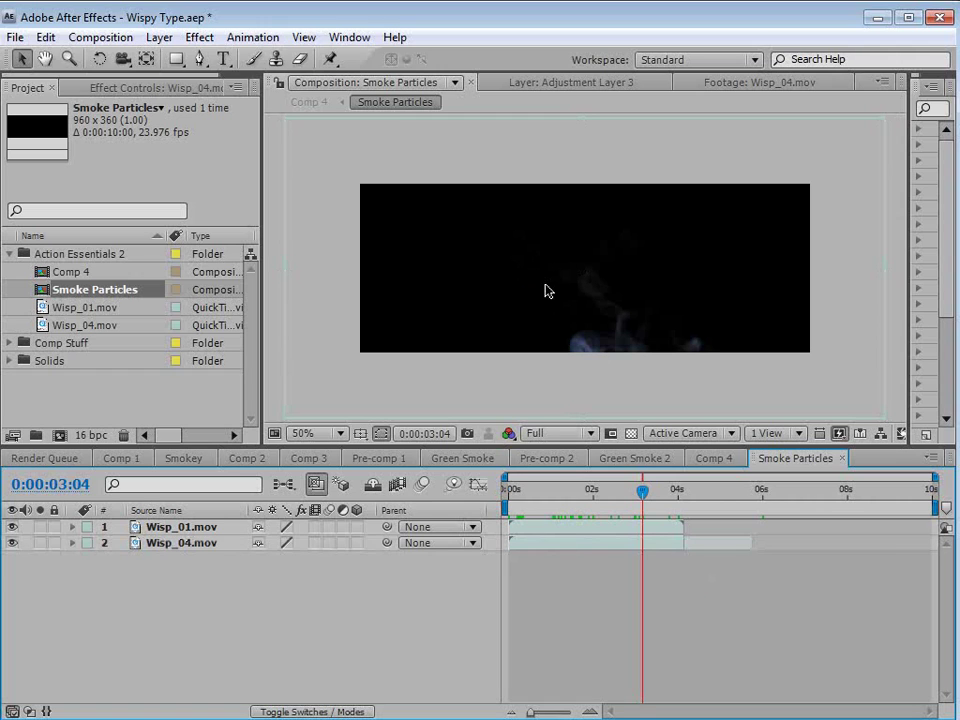
# Resize the Smoke Particles composition to 400 px wide by 400 px high
pyautogui.click(100, 37)
pyautogui.click(150, 86)
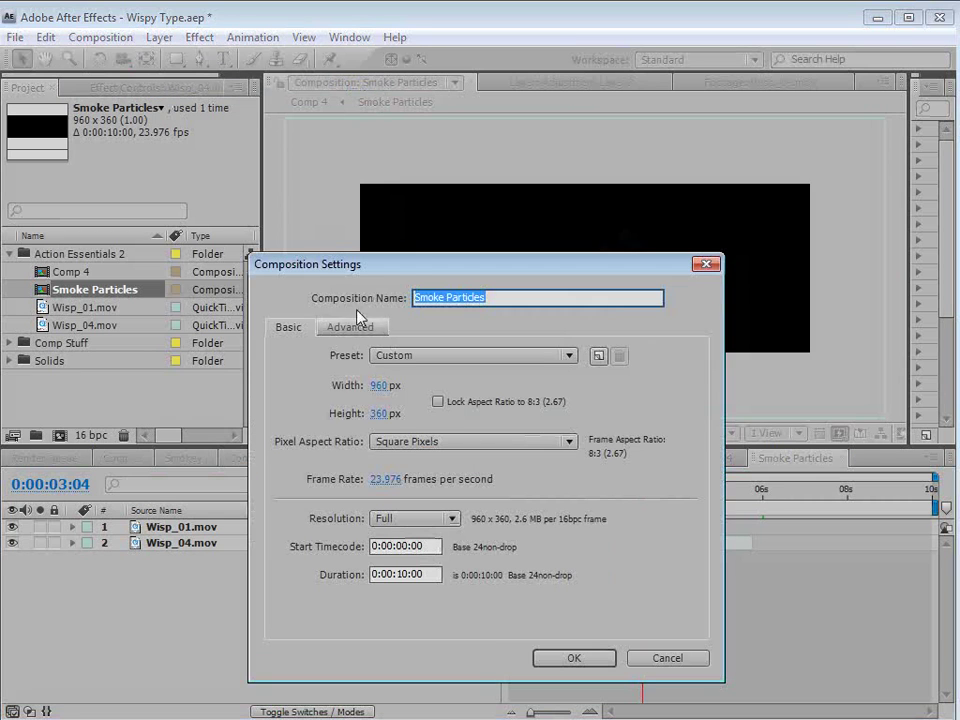
pyautogui.click(381, 386)
pyautogui.write('400')
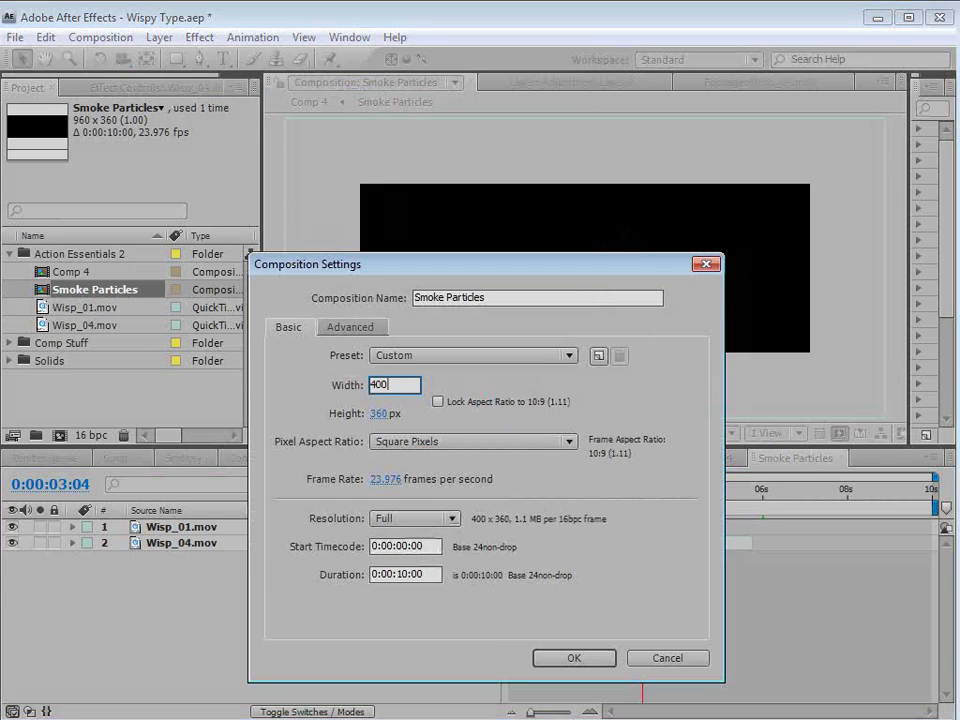
pyautogui.press('Tab')
pyautogui.write('400')
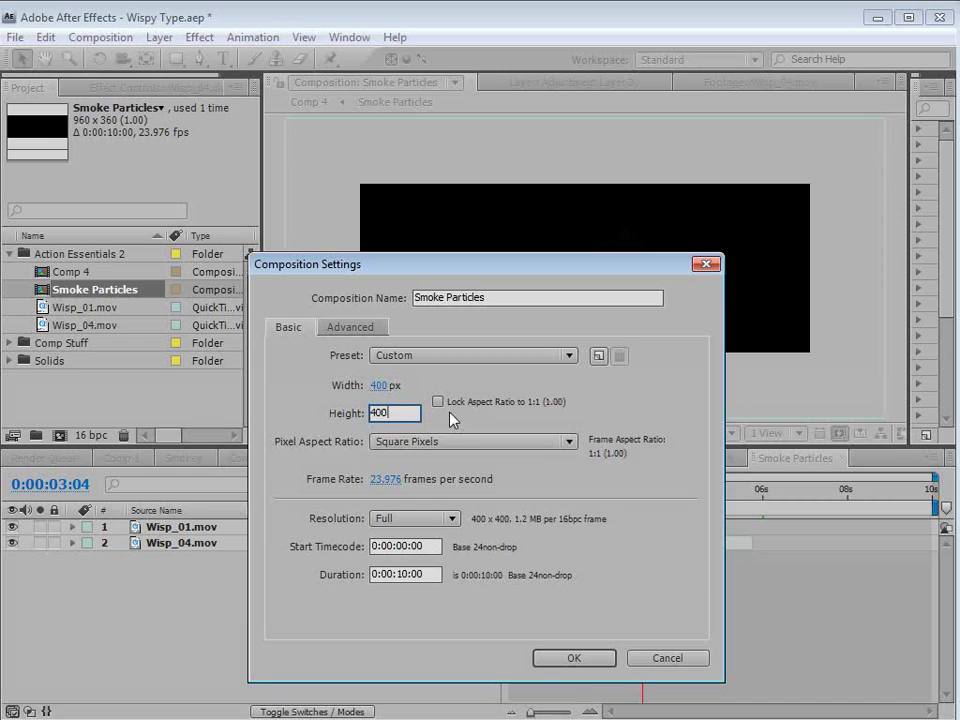
pyautogui.click(577, 662)
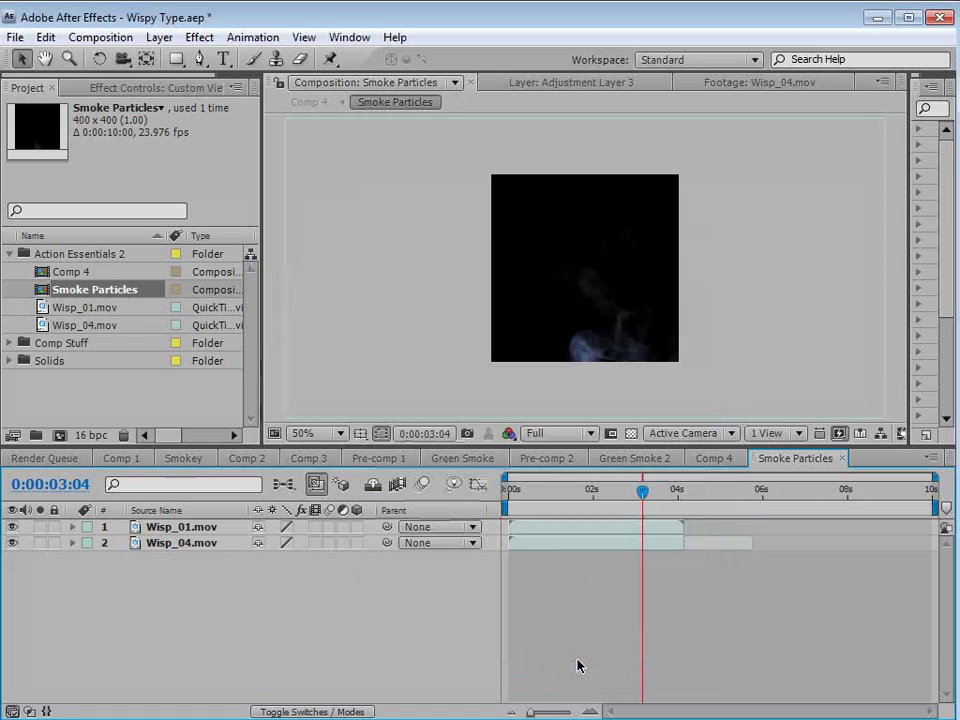
# Set the Smoke Particles duration to 0:00:08:00 and place Wisp_04.mov after Wisp_01.mov in time, slightly overlapping it
pyautogui.hotkey('ctrl', 'k')
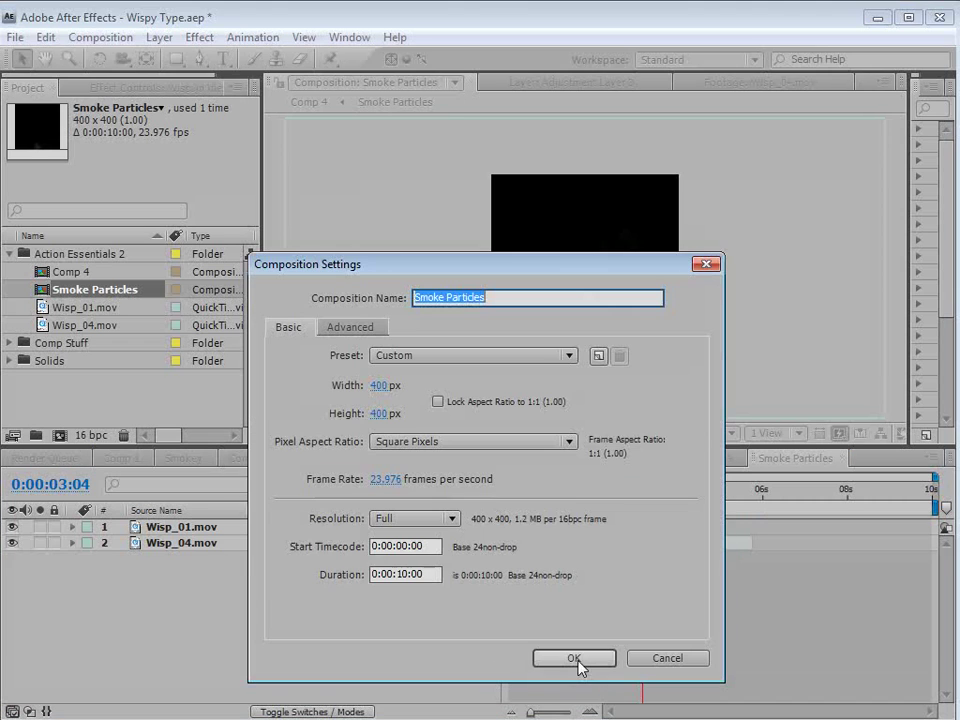
pyautogui.doubleClick(399, 575)
pyautogui.press('BackSpace')
pyautogui.write('8')
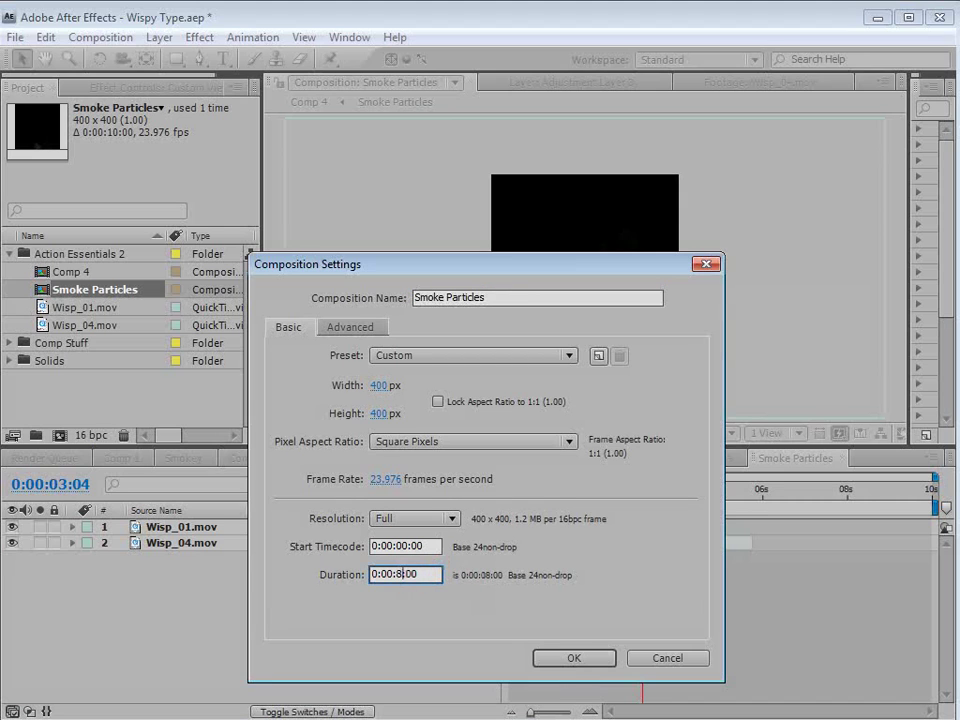
pyautogui.click(574, 658)
# Scale Wisp_01.mov down and shift it up and slightly left so its smoke stays within the square frame
pyautogui.moveTo(553, 489); pyautogui.dragTo(515, 497)
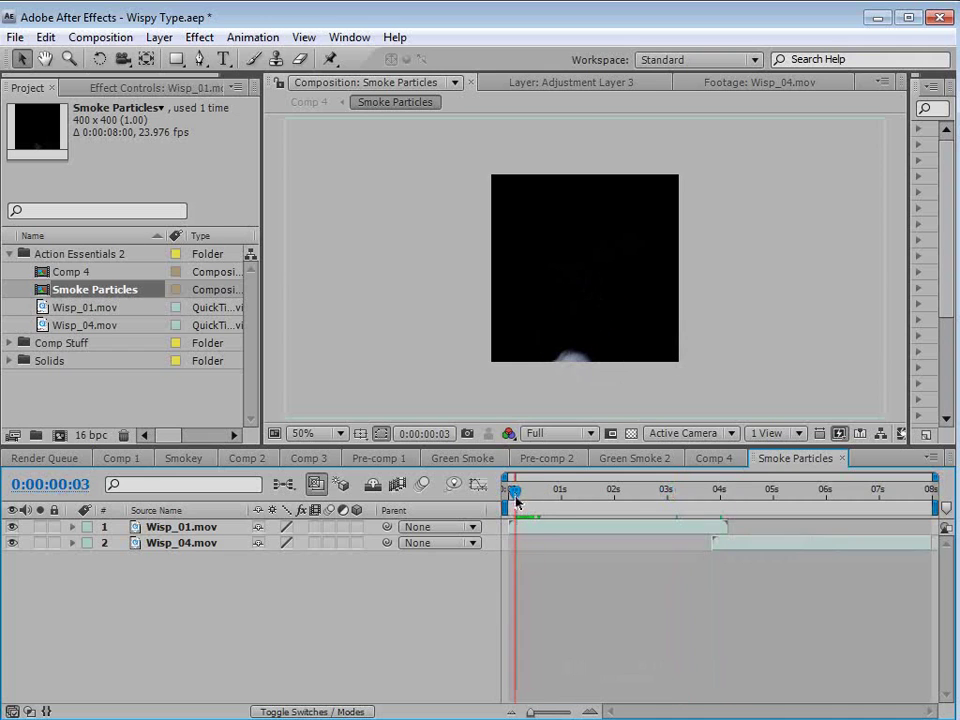
pyautogui.click(522, 526)
pyautogui.click(564, 358)
pyautogui.moveTo(885, 421); pyautogui.dragTo(836, 390)
pyautogui.moveTo(515, 491); pyautogui.dragTo(572, 493)
pyautogui.moveTo(594, 326); pyautogui.dragTo(588, 318)
pyautogui.moveTo(811, 378); pyautogui.dragTo(827, 387)
pyautogui.moveTo(512, 495); pyautogui.dragTo(632, 540)
pyautogui.moveTo(596, 488); pyautogui.dragTo(576, 490)
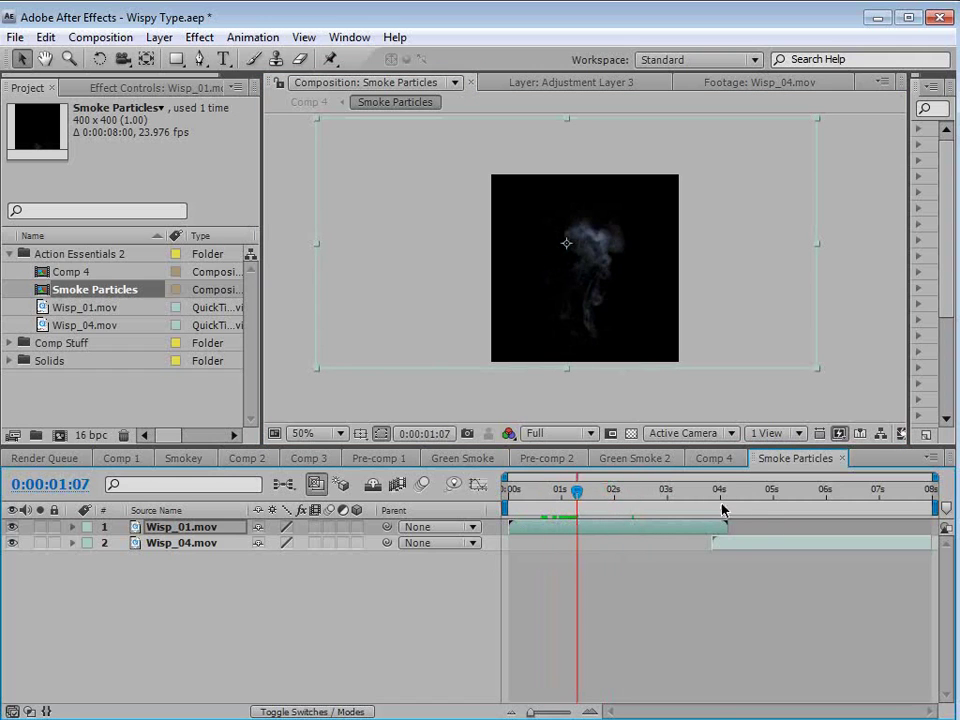
# Trim the end of Wisp_01.mov to 0:00:04:00
pyautogui.click(720, 490)
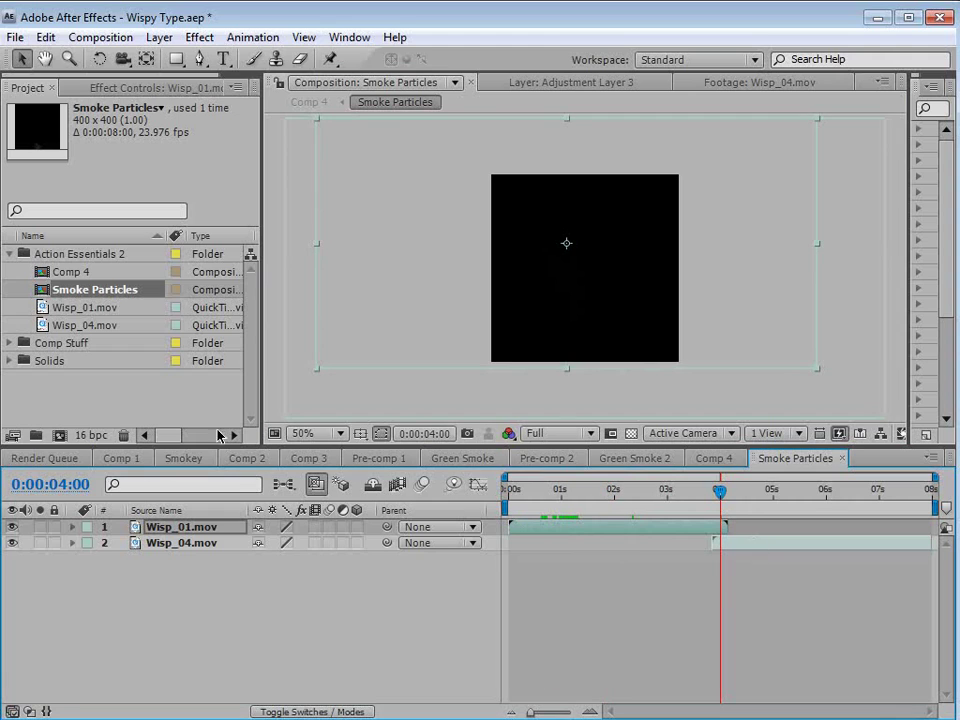
pyautogui.press(';')
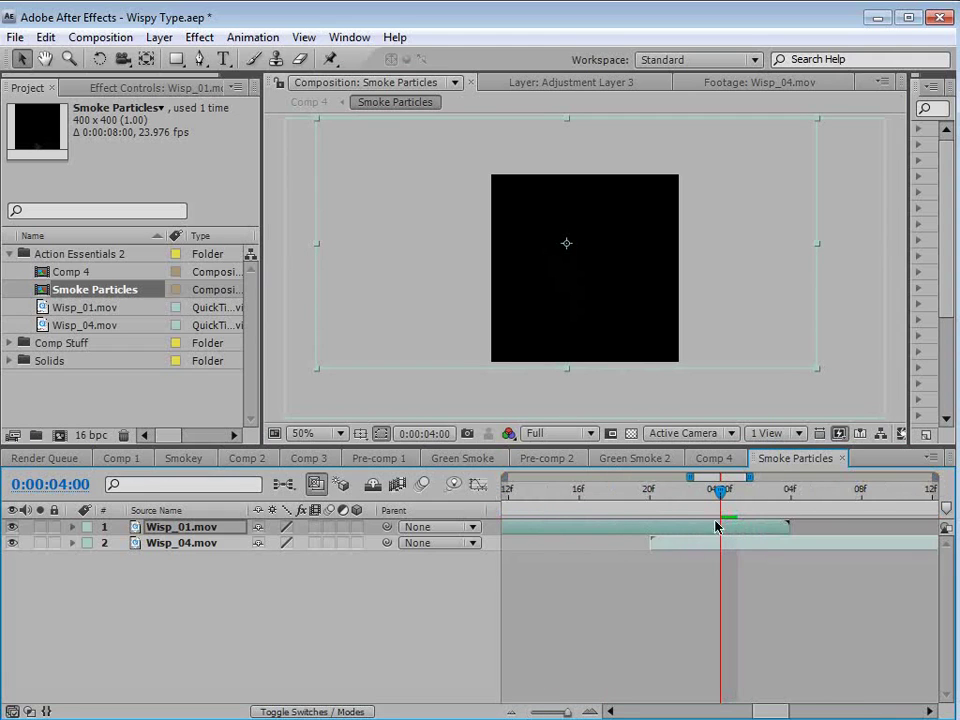
pyautogui.moveTo(792, 524); pyautogui.dragTo(719, 541)
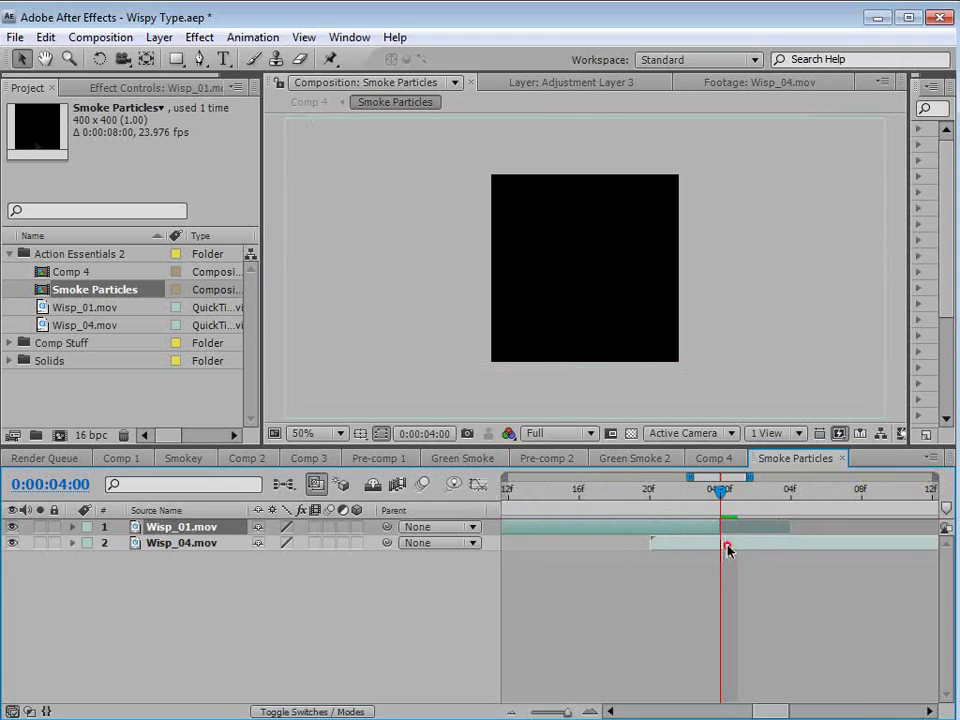
# Scale down Wisp_04.mov, raise it in the frame, and make its visible part start at 0:00:04:00 with the smoke already rising
pyautogui.click(727, 548)
pyautogui.moveTo(887, 423); pyautogui.dragTo(826, 391)
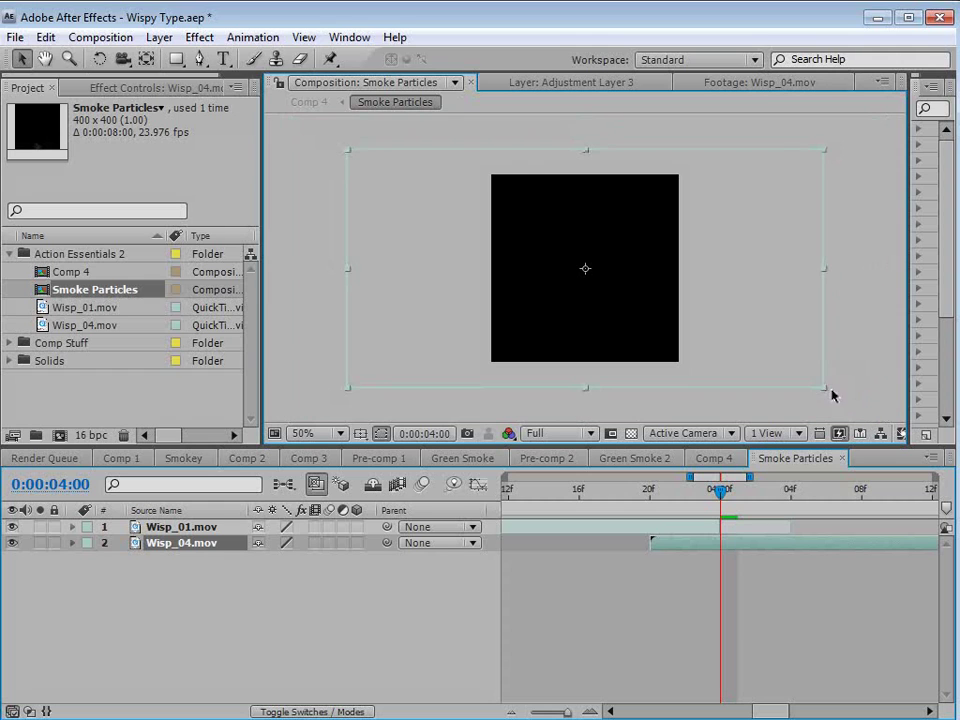
pyautogui.moveTo(546, 294); pyautogui.dragTo(540, 267)
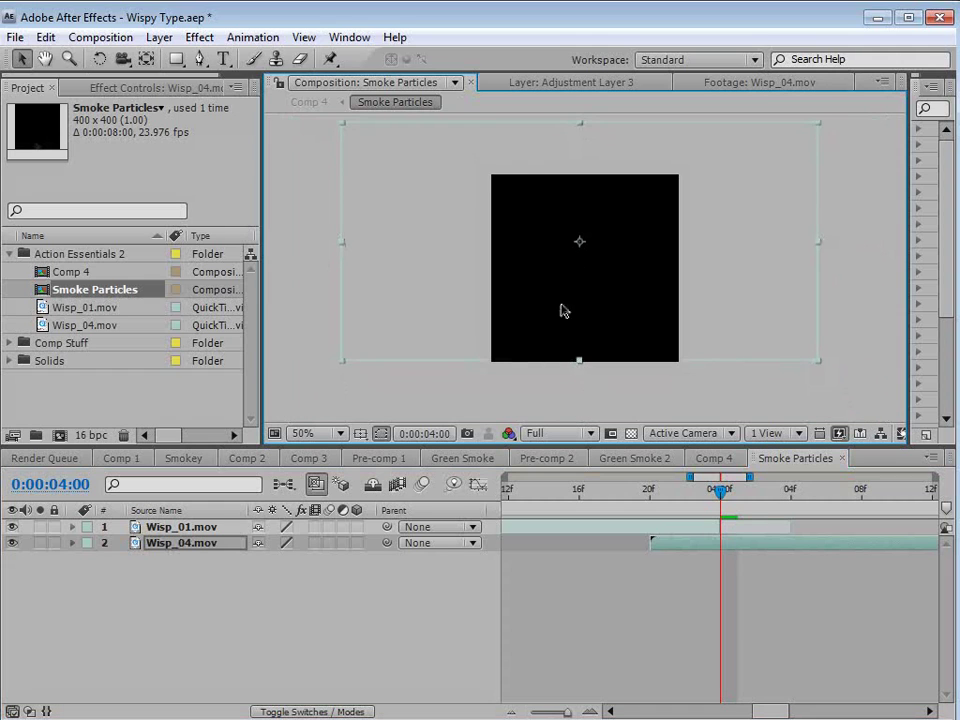
pyautogui.moveTo(775, 551); pyautogui.dragTo(703, 527)
pyautogui.moveTo(818, 367); pyautogui.dragTo(786, 347)
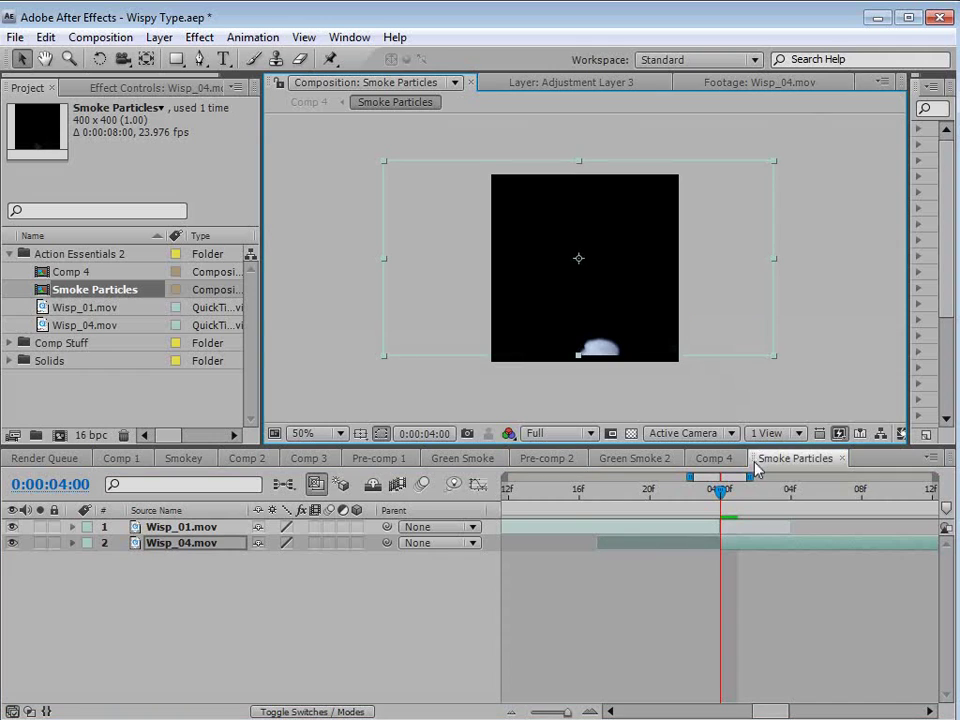
# Enlarge Wisp_04.mov slightly and shift it up and left so its smoke sits centred in the frame
pyautogui.press(';')
pyautogui.moveTo(724, 505); pyautogui.dragTo(835, 505)
pyautogui.moveTo(775, 165); pyautogui.dragTo(786, 154)
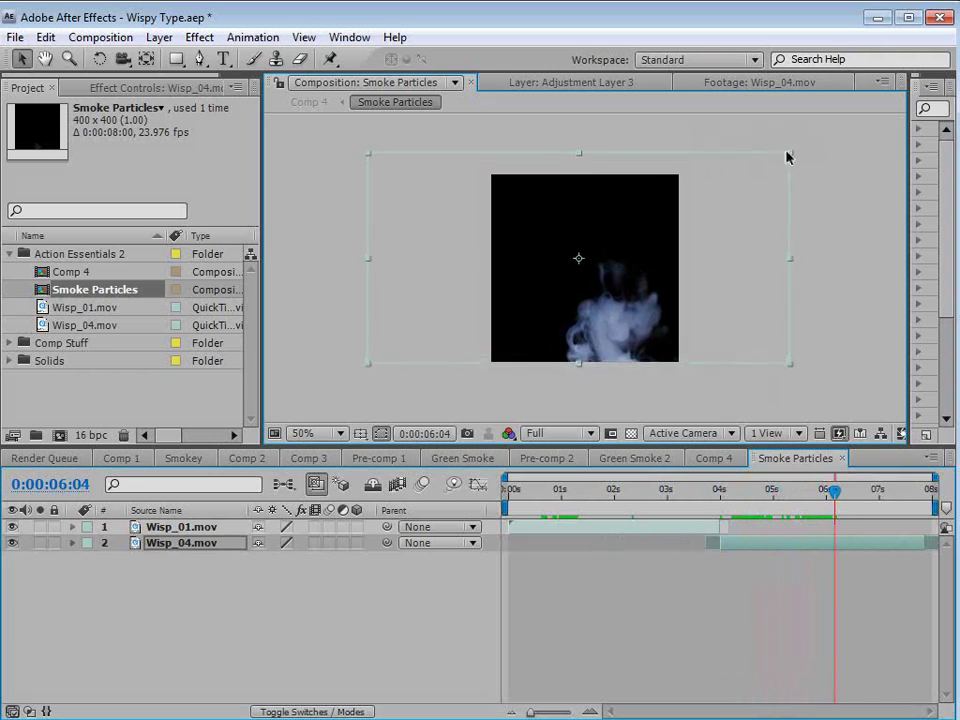
pyautogui.moveTo(863, 497); pyautogui.dragTo(808, 524)
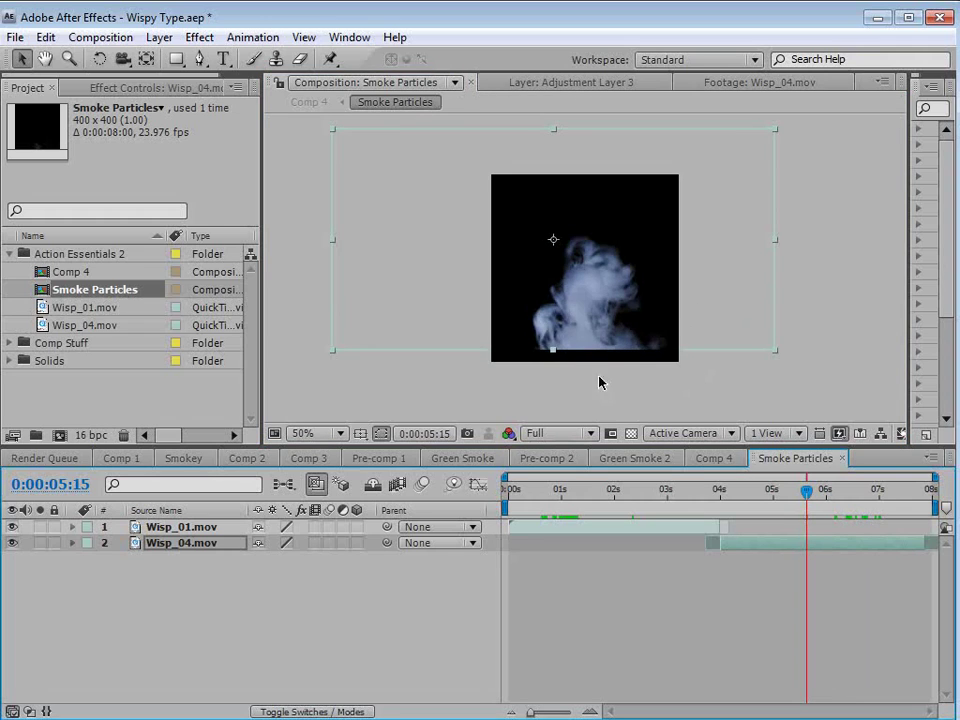
# Draw a closed Pen tool mask on Wisp_04.mov around the smoke's base, its upper edge dipping at the middle of the cut-off edge
pyautogui.scroll(2, 600, 382)
pyautogui.moveTo(568, 381); pyautogui.dragTo(583, 285)
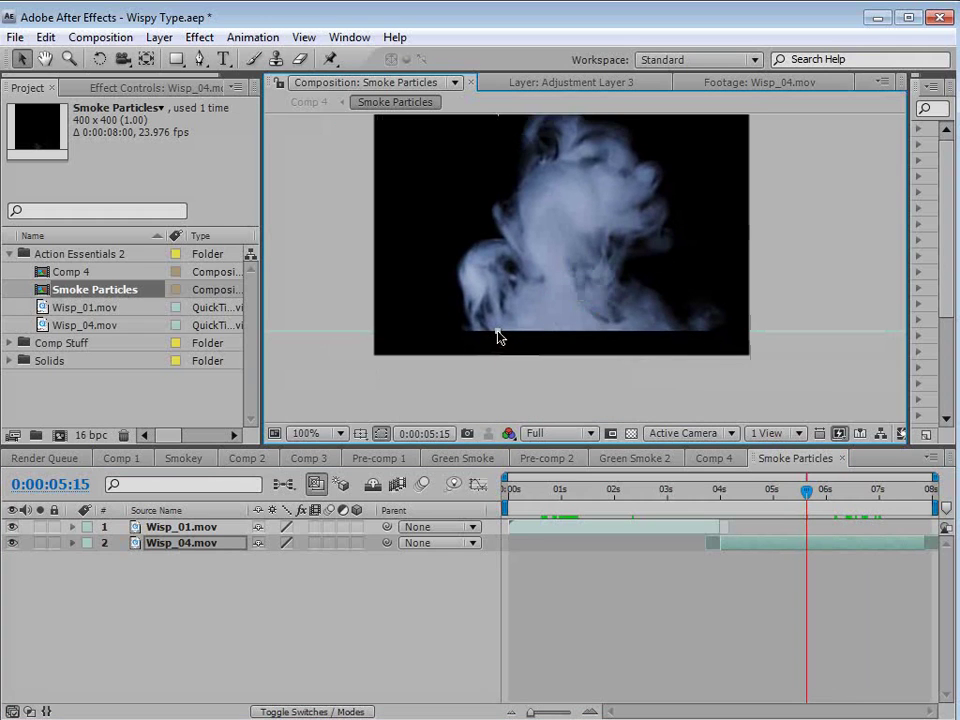
pyautogui.scroll(-2, 565, 330)
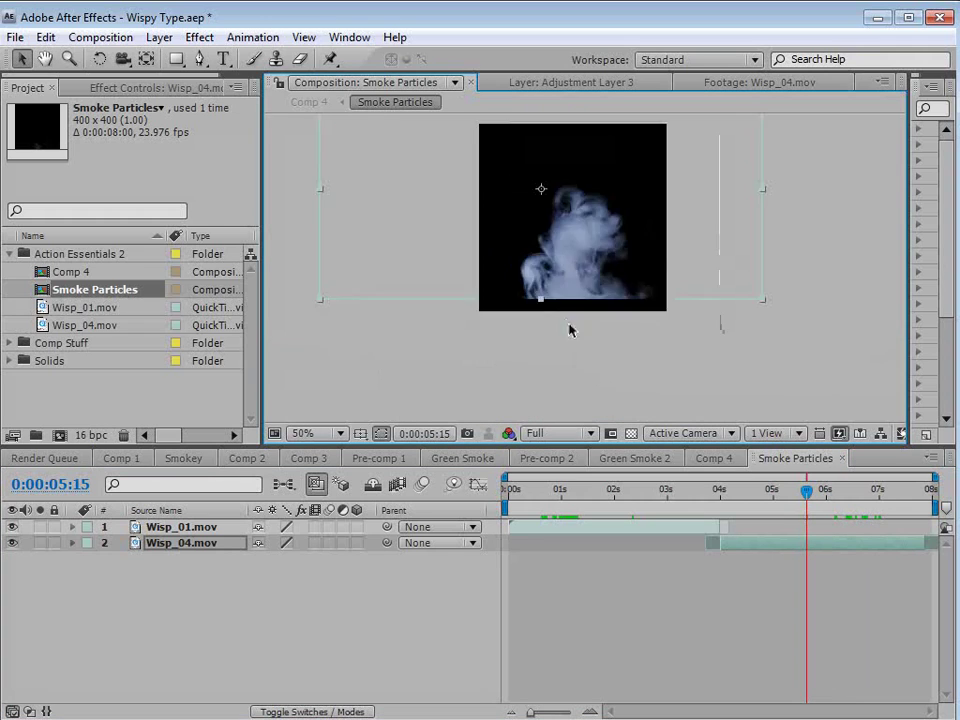
pyautogui.click(199, 60)
pyautogui.click(793, 238)
pyautogui.moveTo(592, 337); pyautogui.dragTo(578, 344)
pyautogui.moveTo(416, 254); pyautogui.dragTo(392, 242)
pyautogui.click(362, 326)
pyautogui.click(357, 388)
pyautogui.click(562, 398)
pyautogui.click(771, 390)
pyautogui.click(794, 326)
pyautogui.click(792, 241)
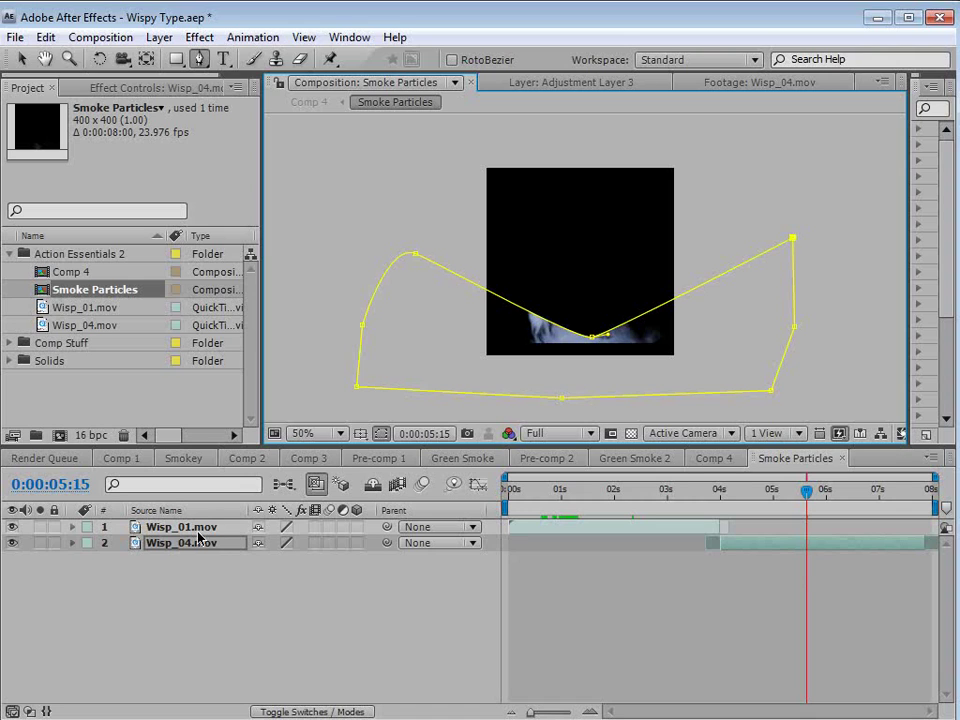
# Set Mask 1 on Wisp_04.mov to Subtract with a feather of 52 pixels and inspect the softened smoke base
pyautogui.press('m')
pyautogui.click(285, 558)
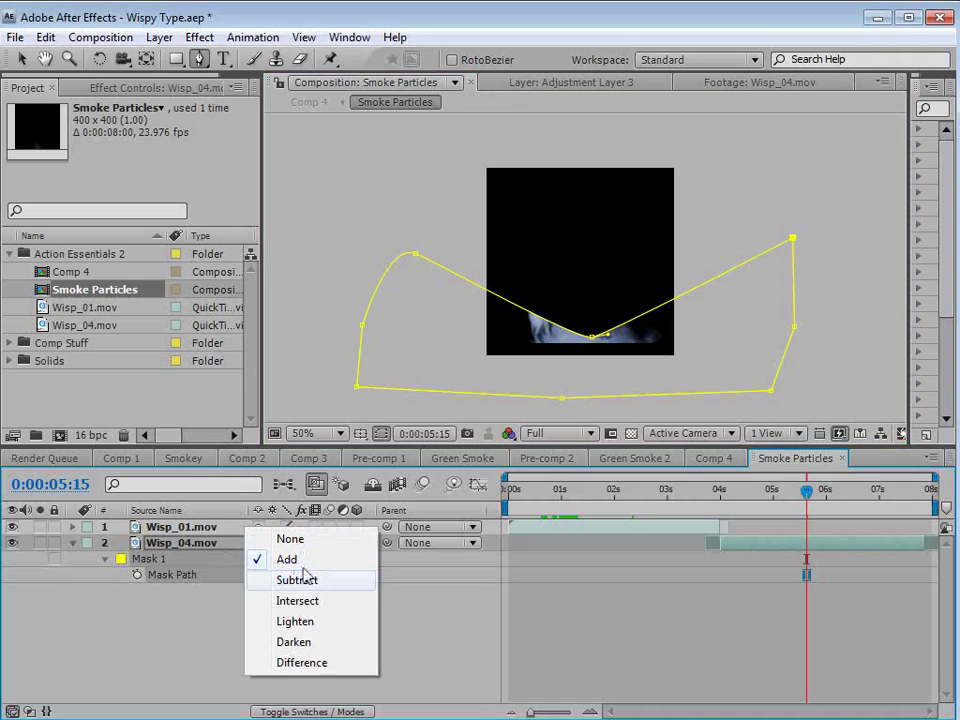
pyautogui.click(303, 575)
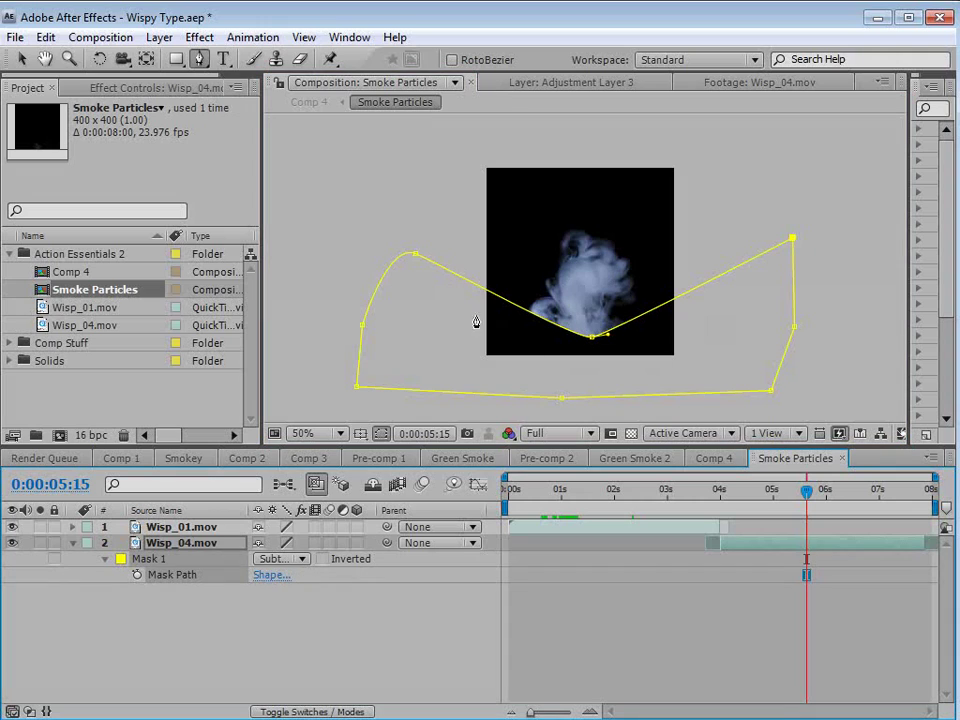
pyautogui.click(104, 559)
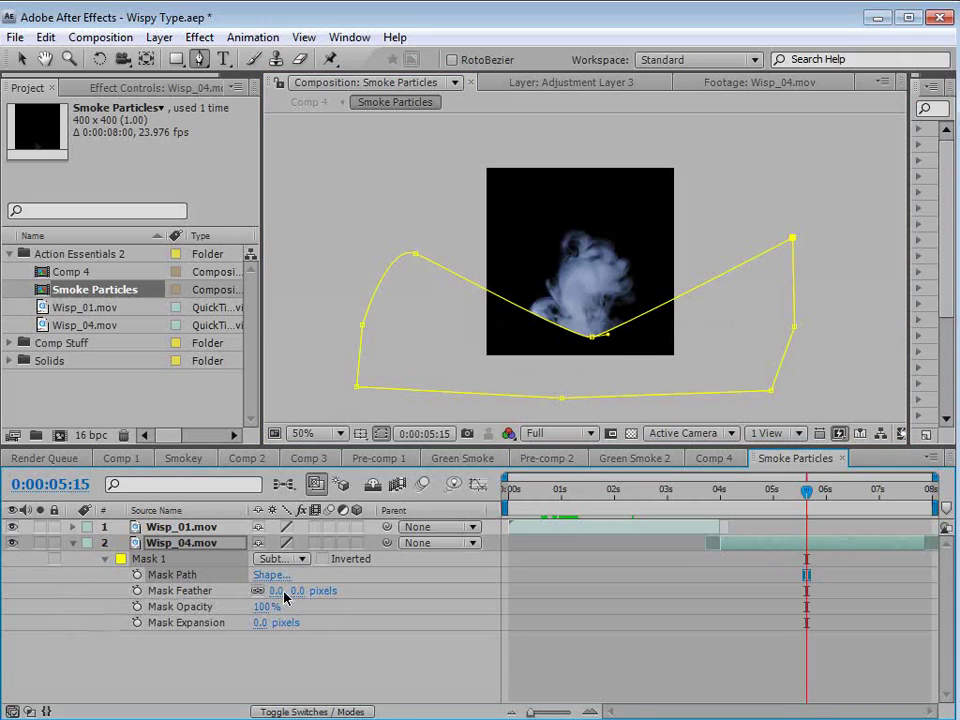
pyautogui.moveTo(300, 592); pyautogui.dragTo(357, 590)
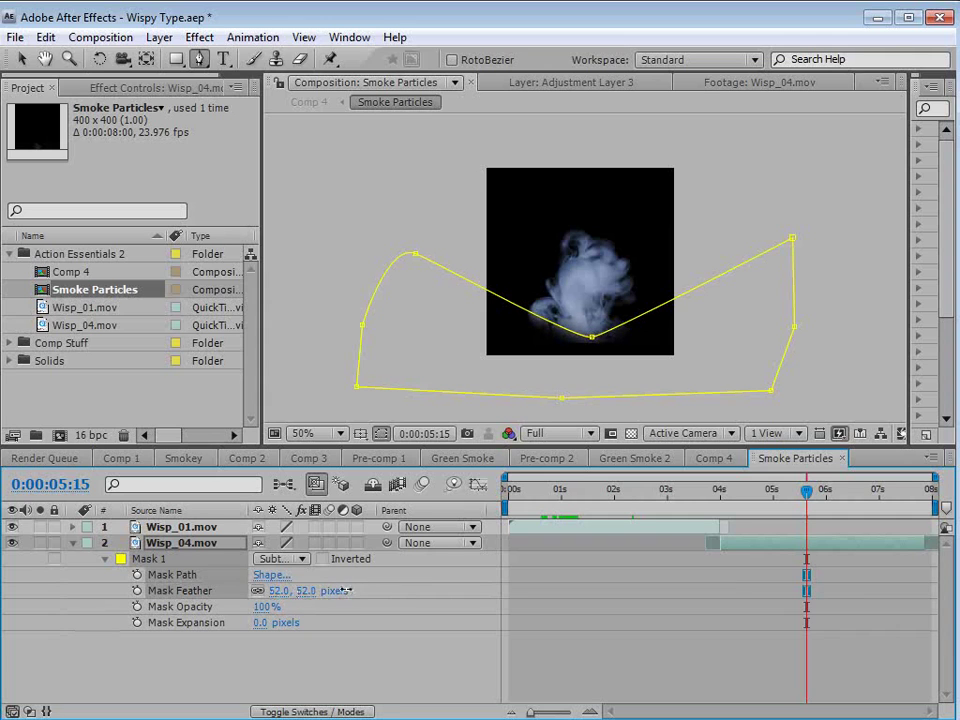
pyautogui.scroll(2, 634, 336)
pyautogui.press('v')
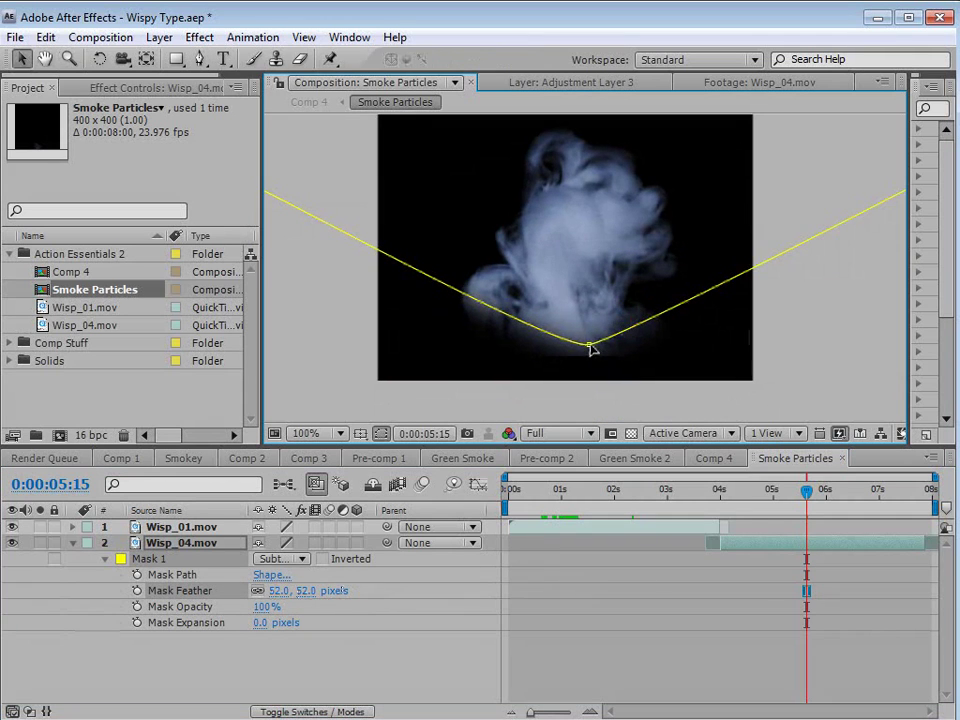
pyautogui.click(590, 348)
pyautogui.click(606, 401)
pyautogui.scroll(-2, 654, 330)
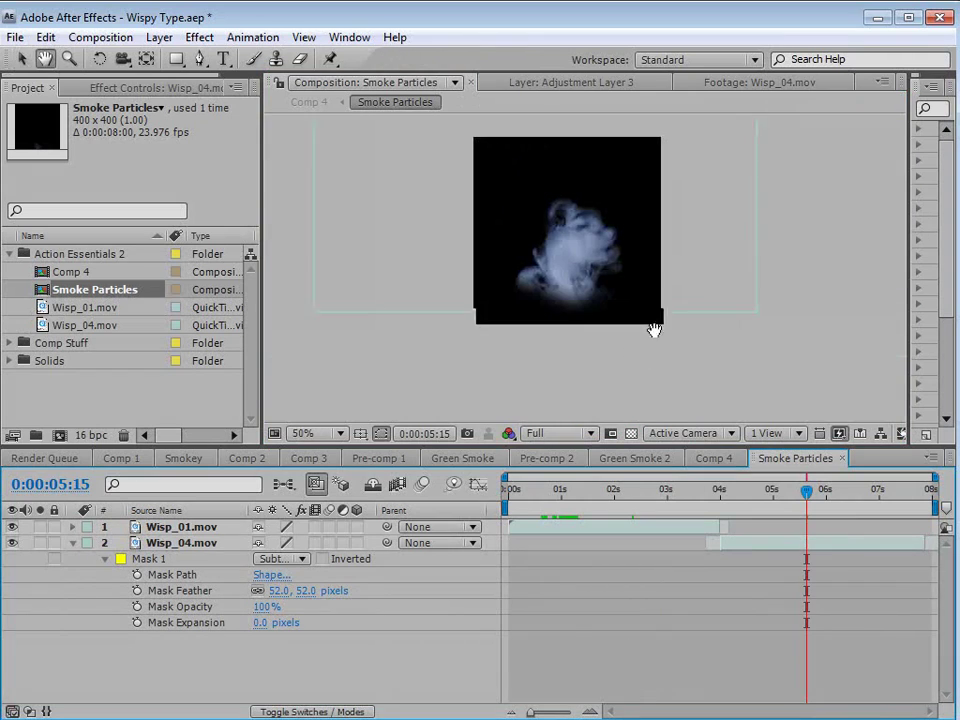
pyautogui.moveTo(654, 330); pyautogui.dragTo(636, 341)
# Fade out Wisp_01.mov with opacity keyframes of 100% at 0:00:03:06 and 0% at 0:00:03:23
pyautogui.moveTo(806, 491); pyautogui.dragTo(677, 497)
pyautogui.click(683, 528)
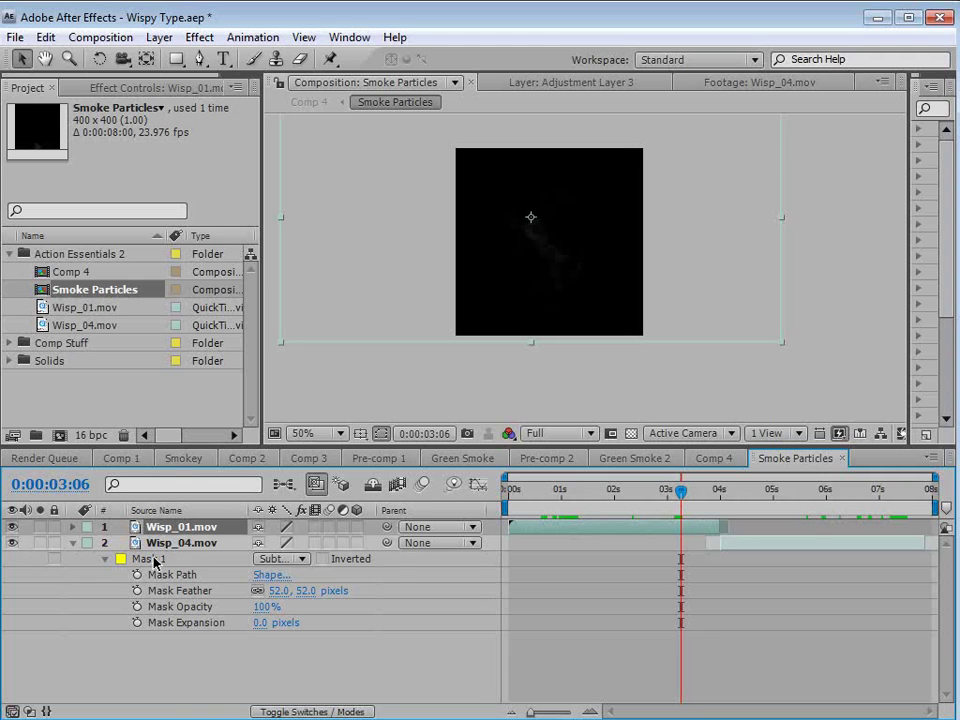
pyautogui.press('t')
pyautogui.click(120, 543)
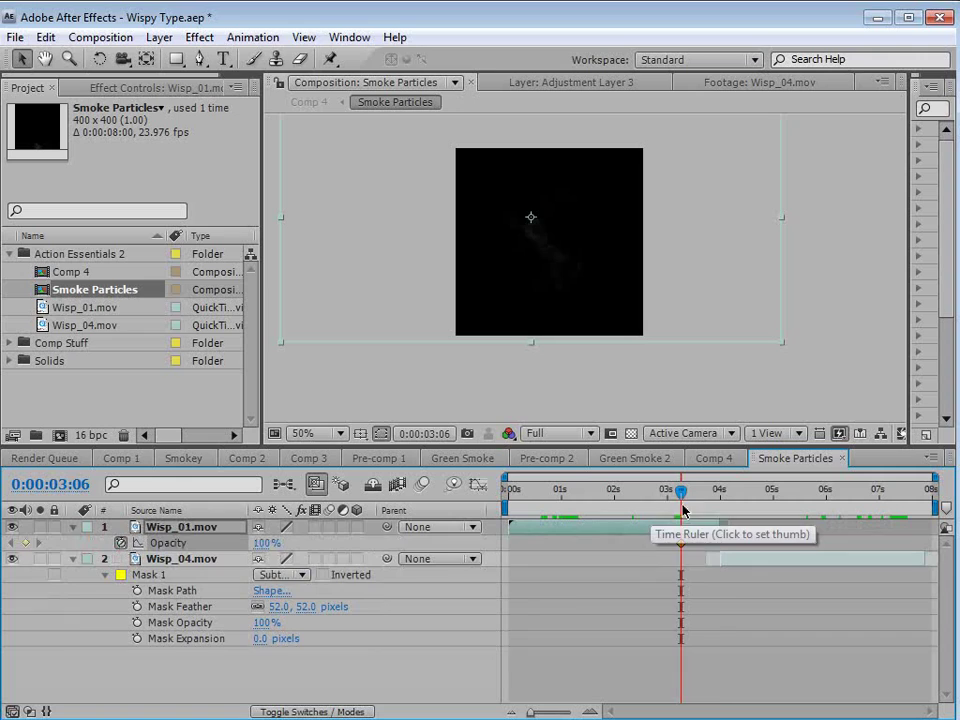
pyautogui.click(718, 490)
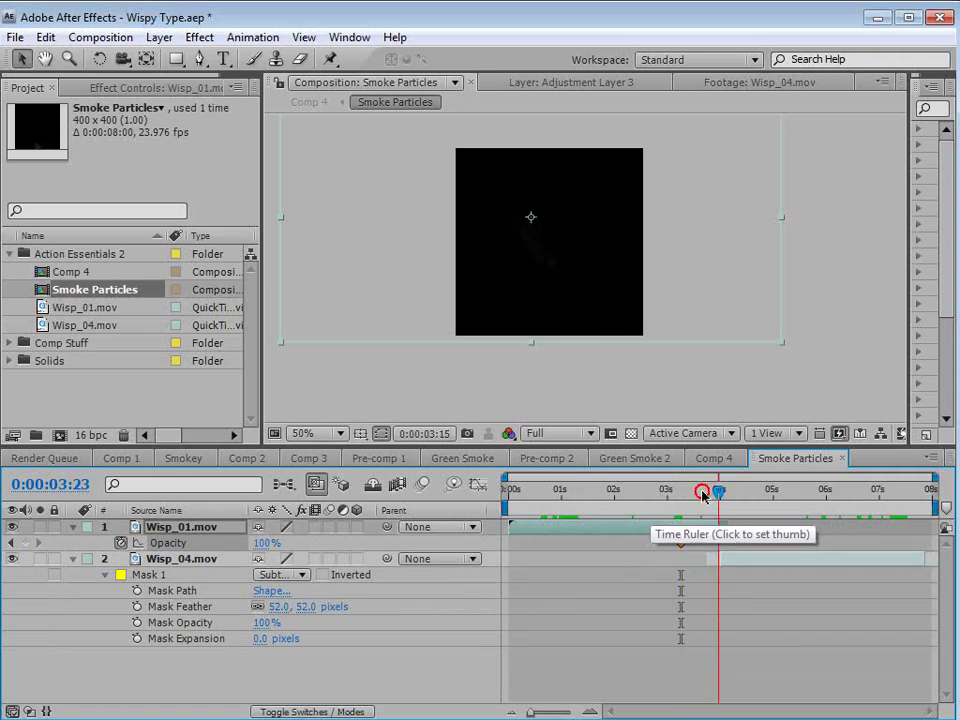
pyautogui.click(266, 543)
pyautogui.write('0')
pyautogui.press('Return')
pyautogui.moveTo(693, 494)
pyautogui.mouseDown()
pyautogui.moveTo(681, 490)
pyautogui.moveTo(716, 493)
pyautogui.moveTo(696, 498)
pyautogui.mouseUp()
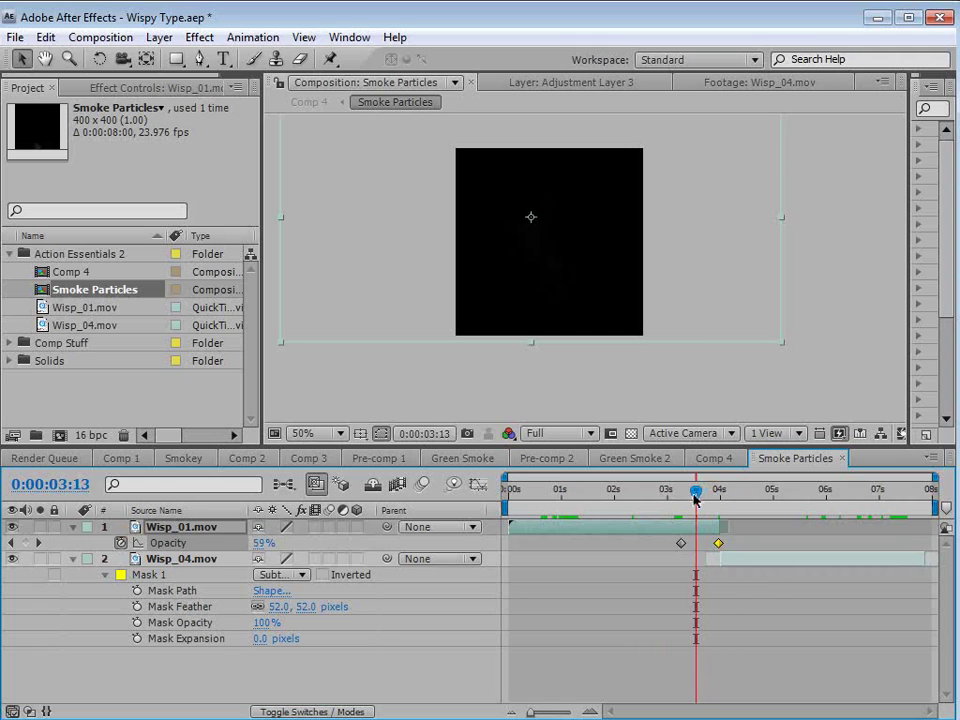
# Fade out Wisp_04.mov with opacity keyframes of 100% at 0:00:07:03 and 0% at about 0:00:07:19, and review the fades
pyautogui.click(885, 497)
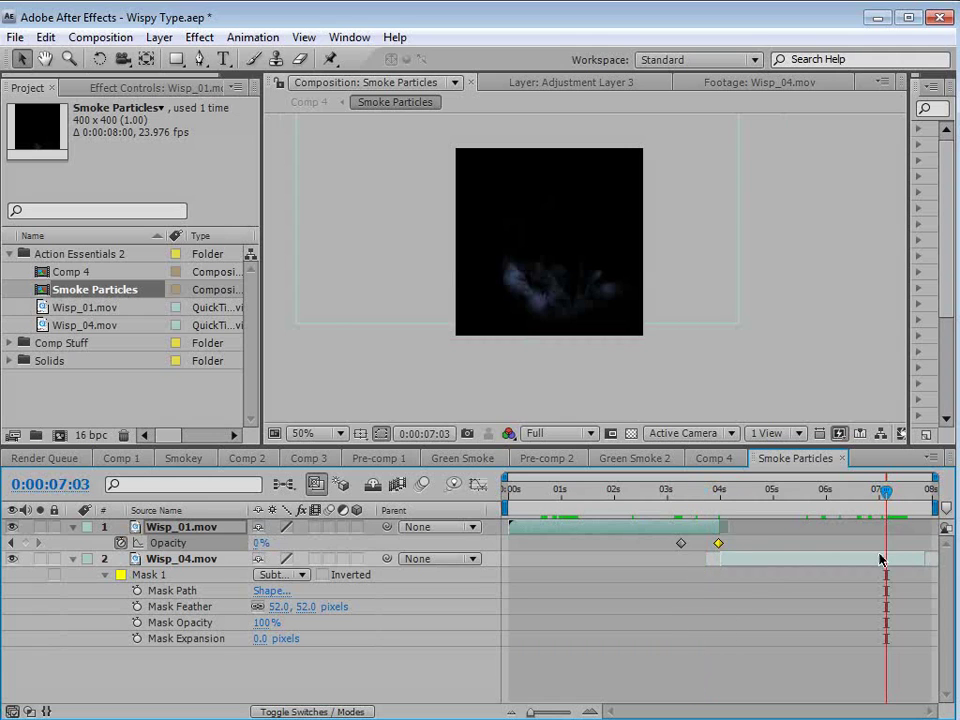
pyautogui.click(131, 590)
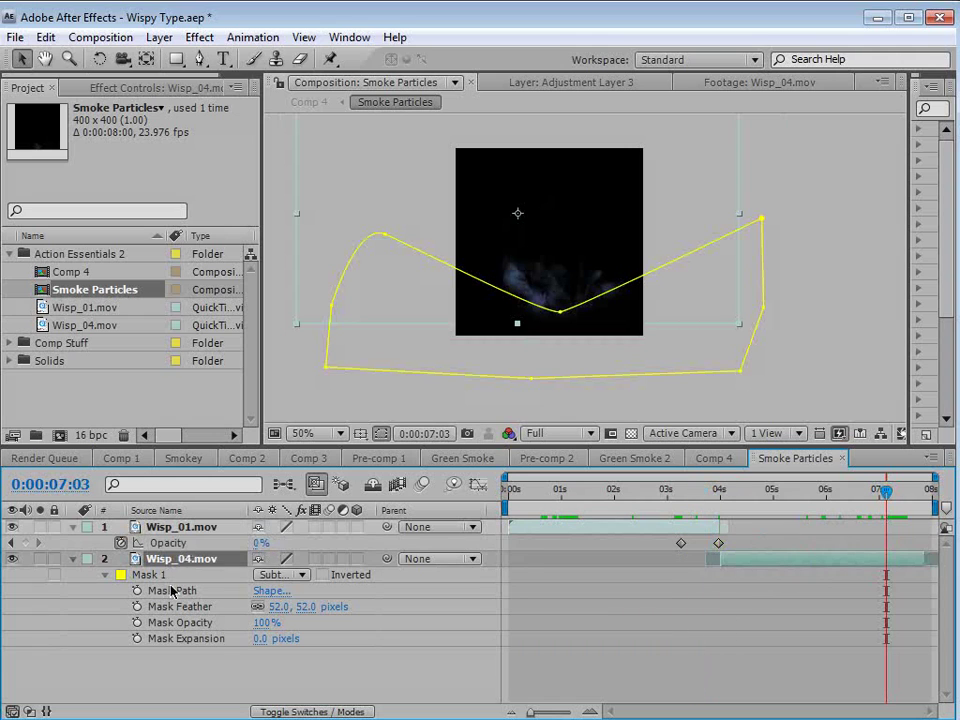
pyautogui.press('t')
pyautogui.click(121, 574)
pyautogui.click(921, 492)
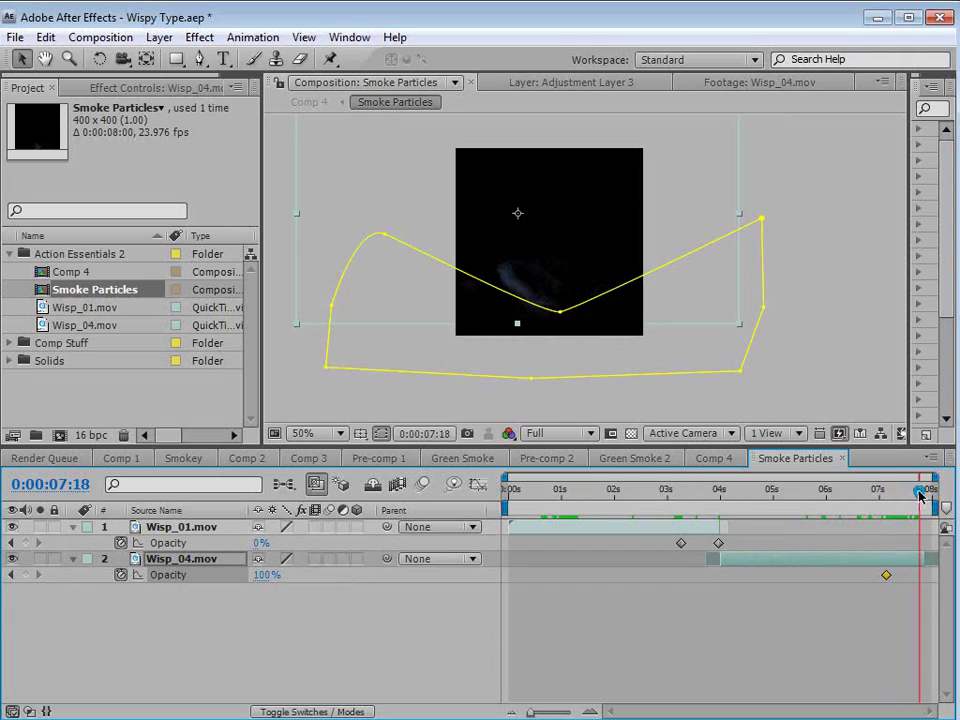
pyautogui.click(266, 575)
pyautogui.write('0')
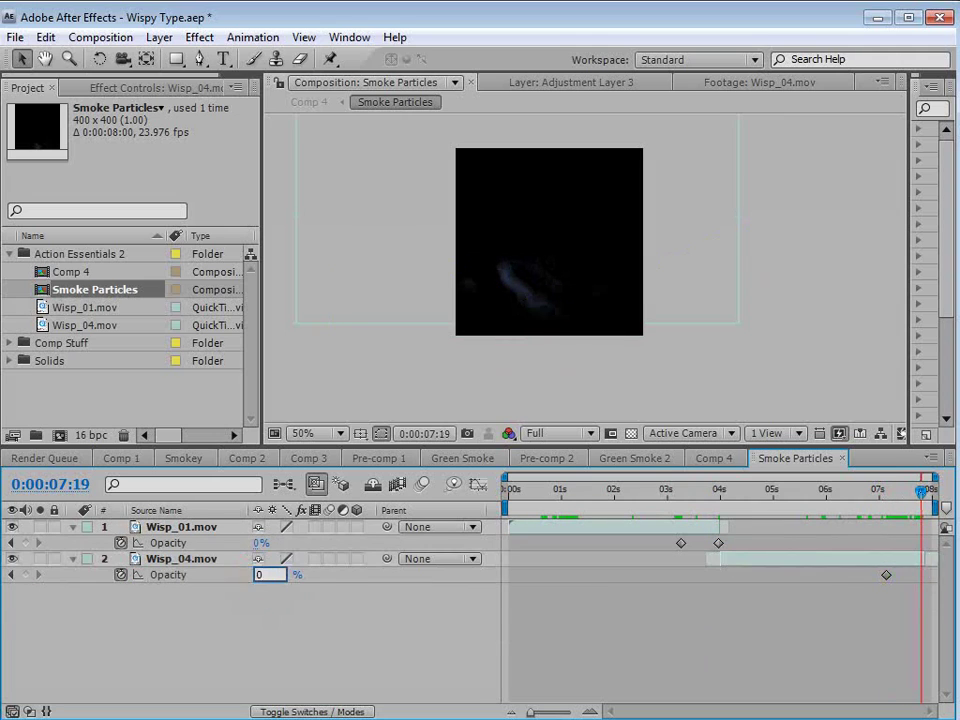
pyautogui.press('Return')
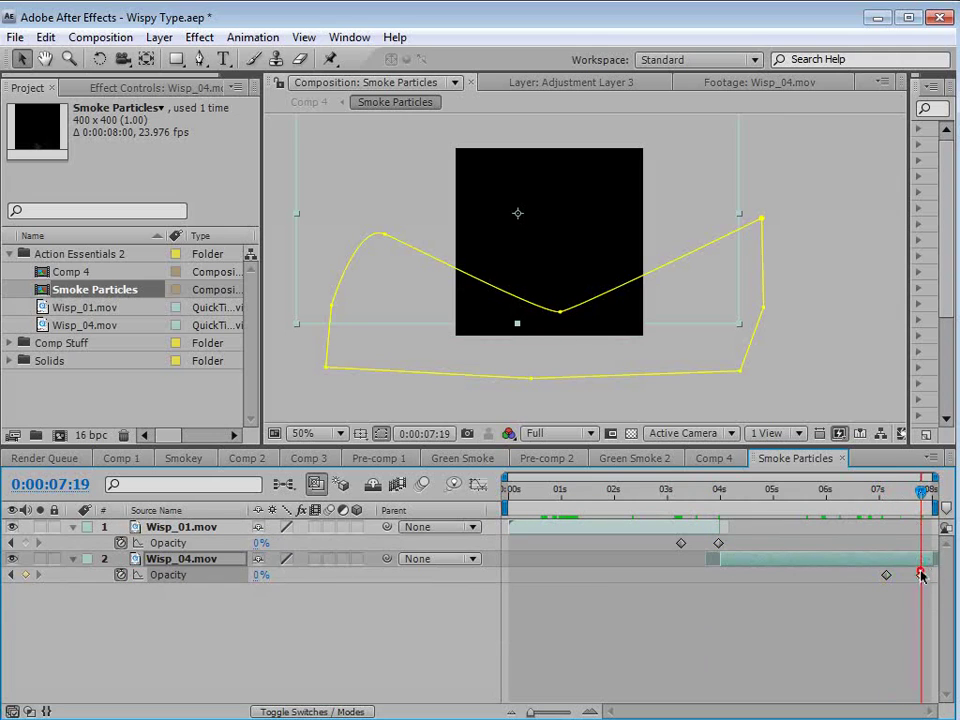
pyautogui.click(921, 495)
pyautogui.moveTo(921, 495); pyautogui.dragTo(629, 546)
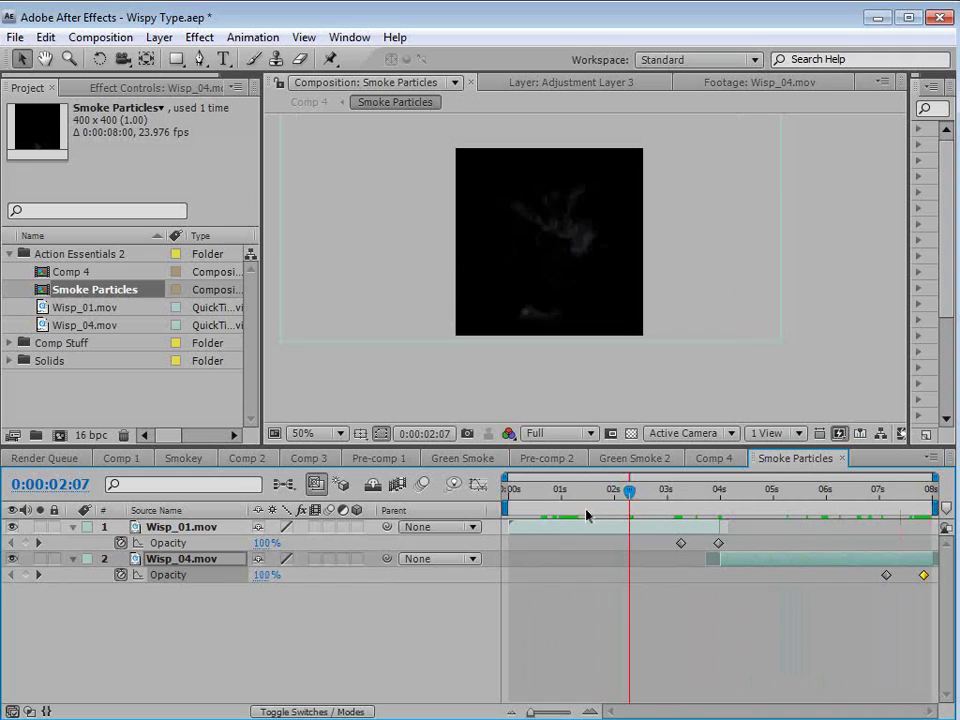
pyautogui.click(580, 490)
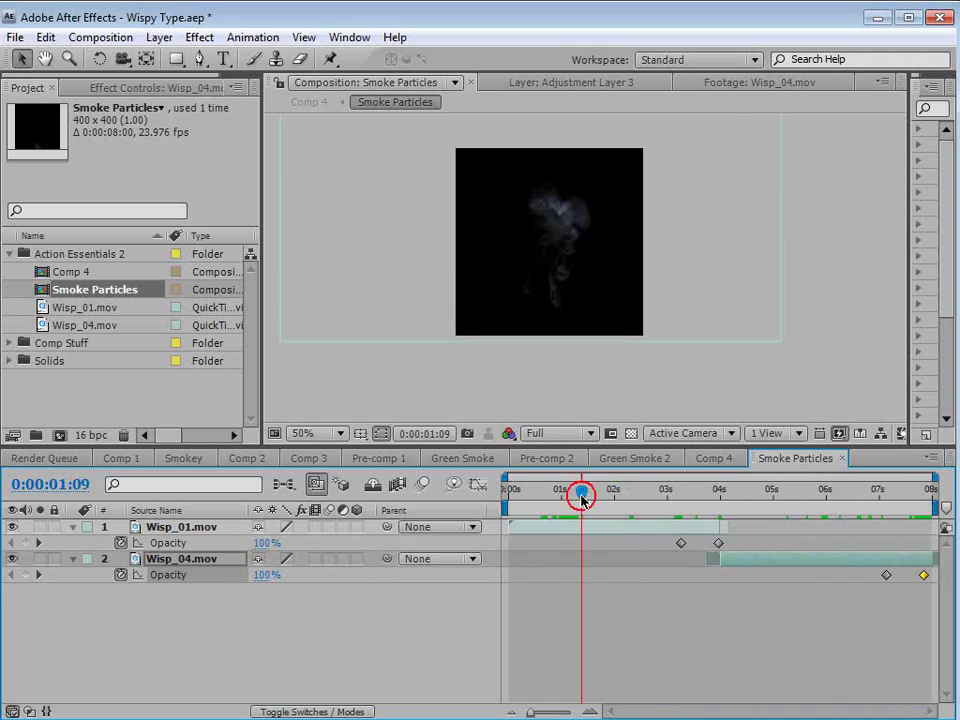
# Apply a Curves effect to Wisp_04.mov and pull the RGB curve down to darken the thick smoke
pyautogui.moveTo(746, 496); pyautogui.dragTo(777, 495)
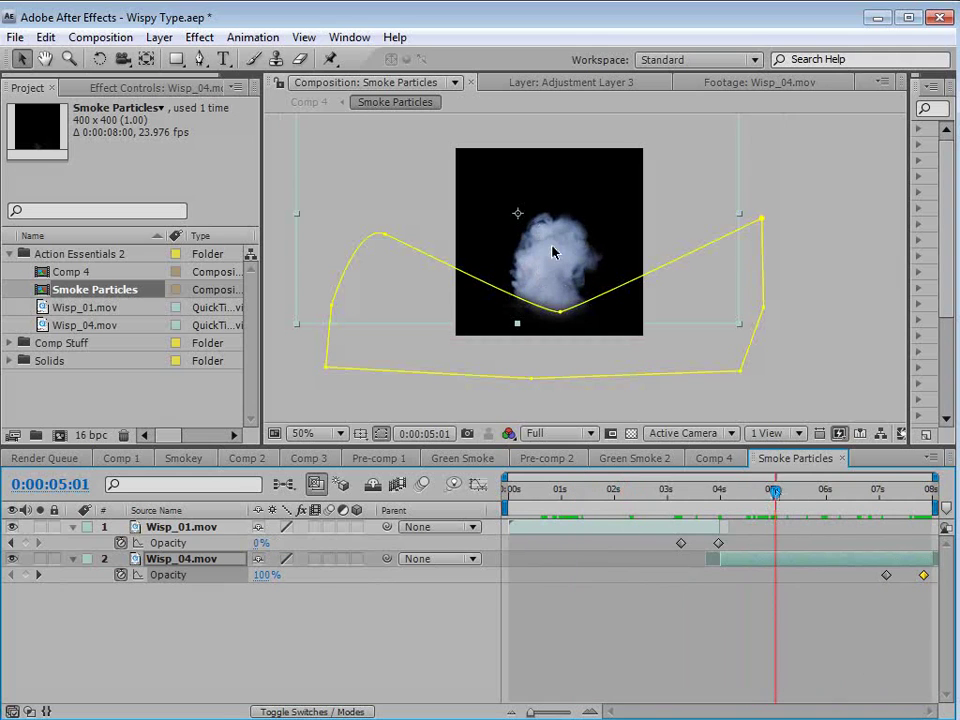
pyautogui.click(199, 37)
pyautogui.click(251, 214)
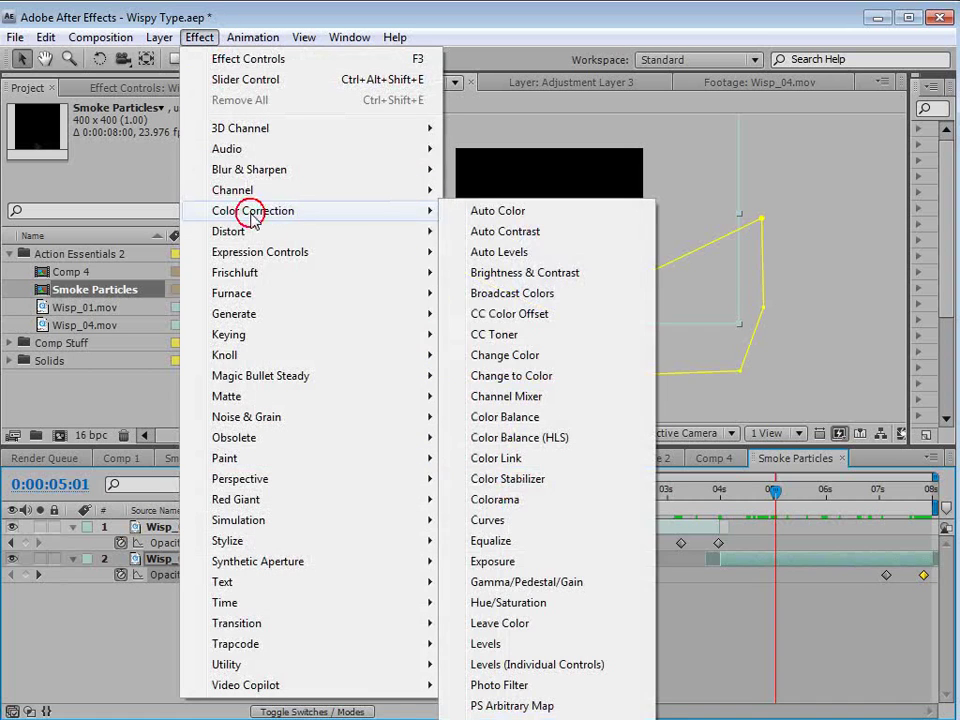
pyautogui.click(522, 527)
pyautogui.moveTo(133, 243); pyautogui.dragTo(158, 258)
# Inspect the smoke's transparency and pull Wisp_04.mov's Alpha curve down at two points to thin the smoke
pyautogui.click(152, 140)
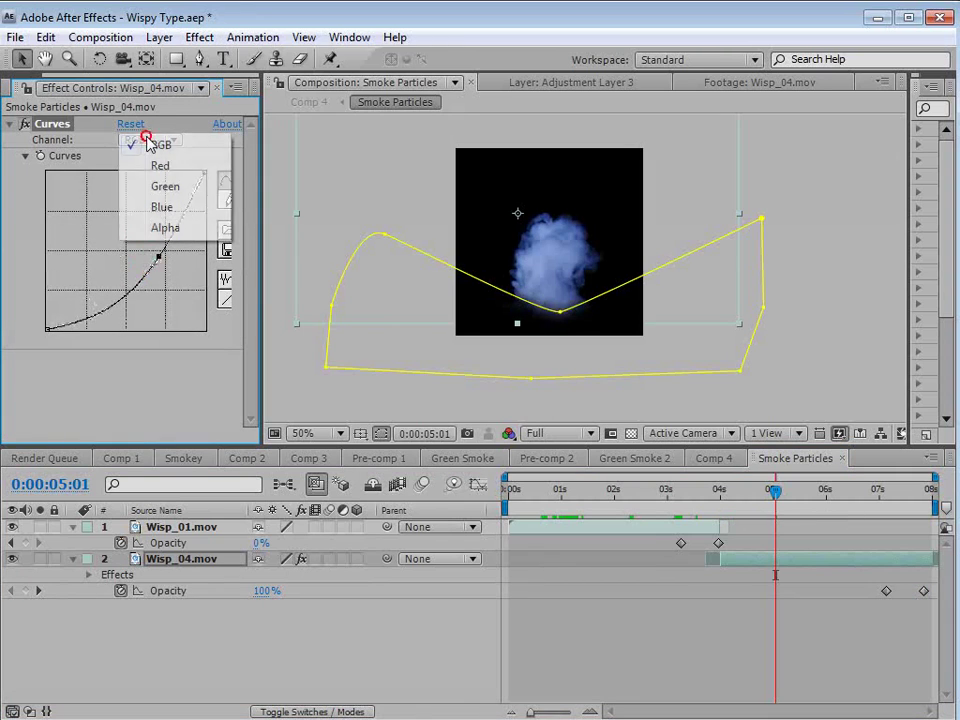
pyautogui.click(165, 230)
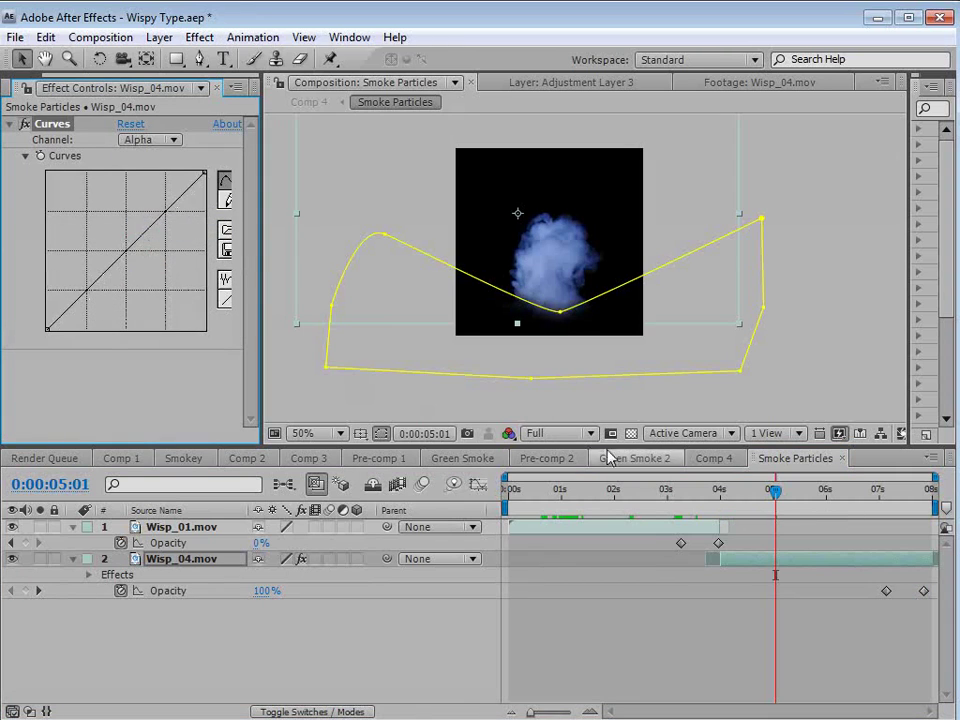
pyautogui.press('.')
pyautogui.click(631, 434)
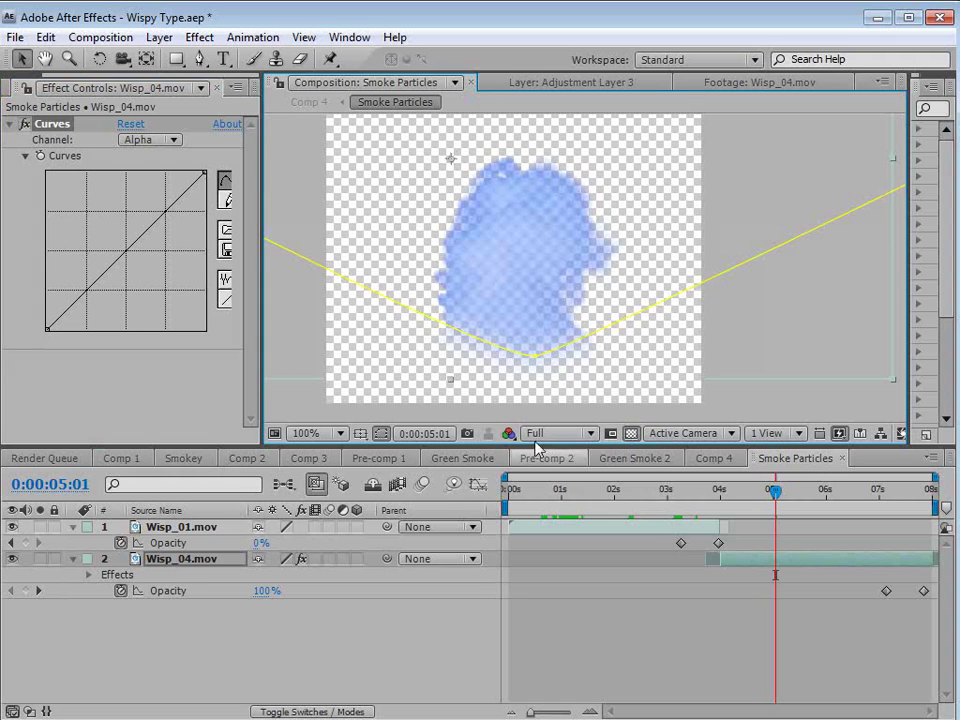
pyautogui.click(631, 434)
pyautogui.click(166, 141)
pyautogui.click(163, 146)
pyautogui.moveTo(139, 237); pyautogui.dragTo(112, 292)
pyautogui.click(127, 287)
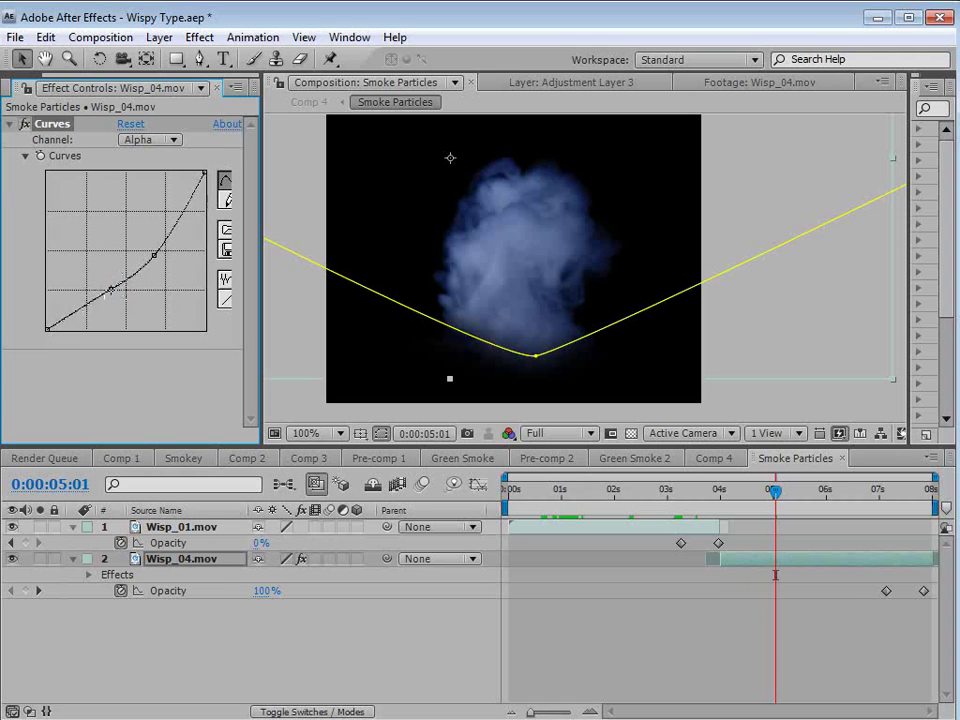
# Compare the colors of both smoke clips and apply a Tint effect to Wisp_04.mov with an amount of 60%
pyautogui.moveTo(606, 490); pyautogui.dragTo(776, 492)
pyautogui.click(534, 525)
pyautogui.click(570, 497)
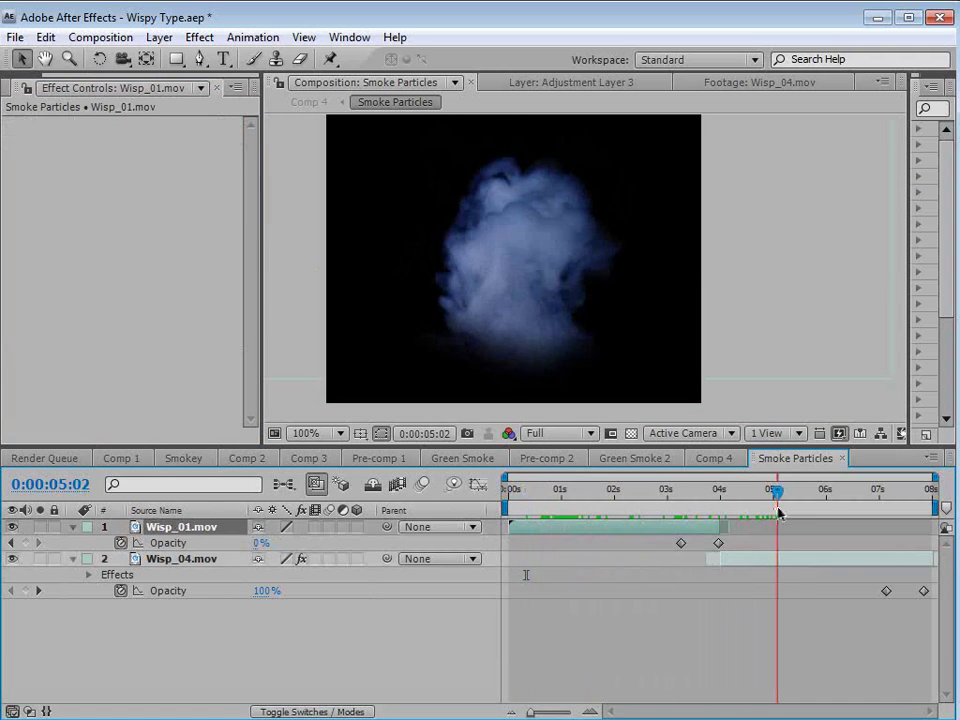
pyautogui.click(757, 556)
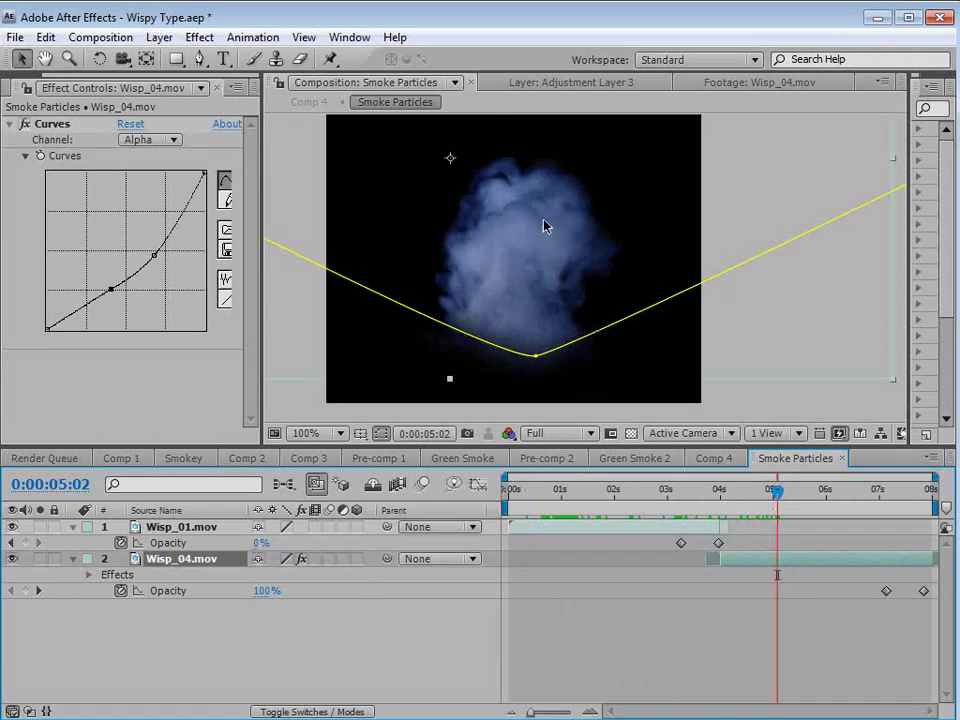
pyautogui.click(199, 37)
pyautogui.moveTo(264, 210)
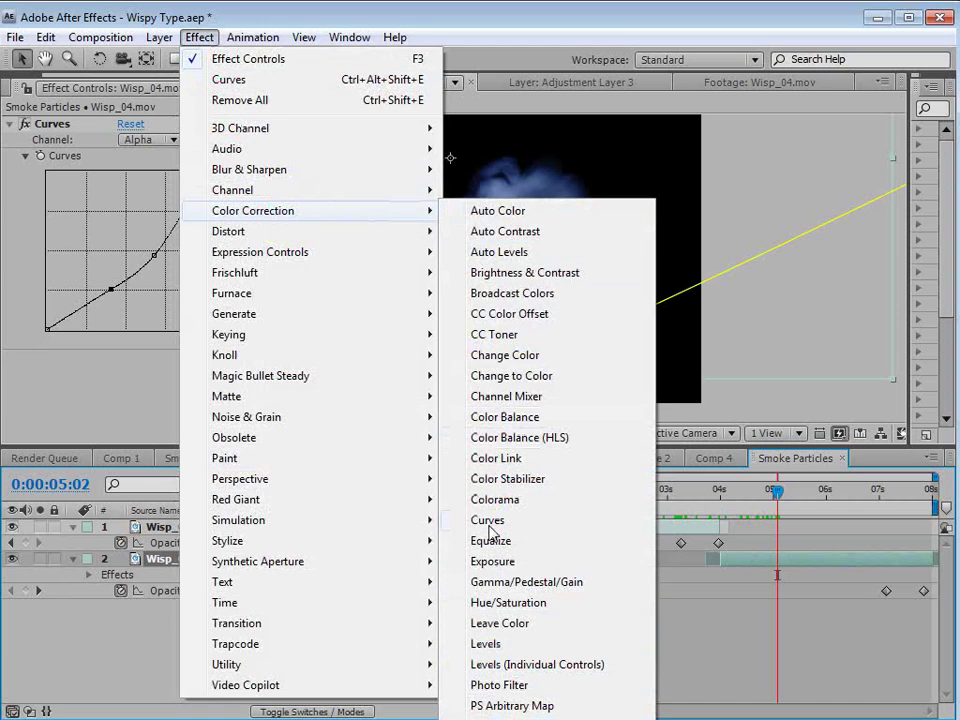
pyautogui.click(498, 719)
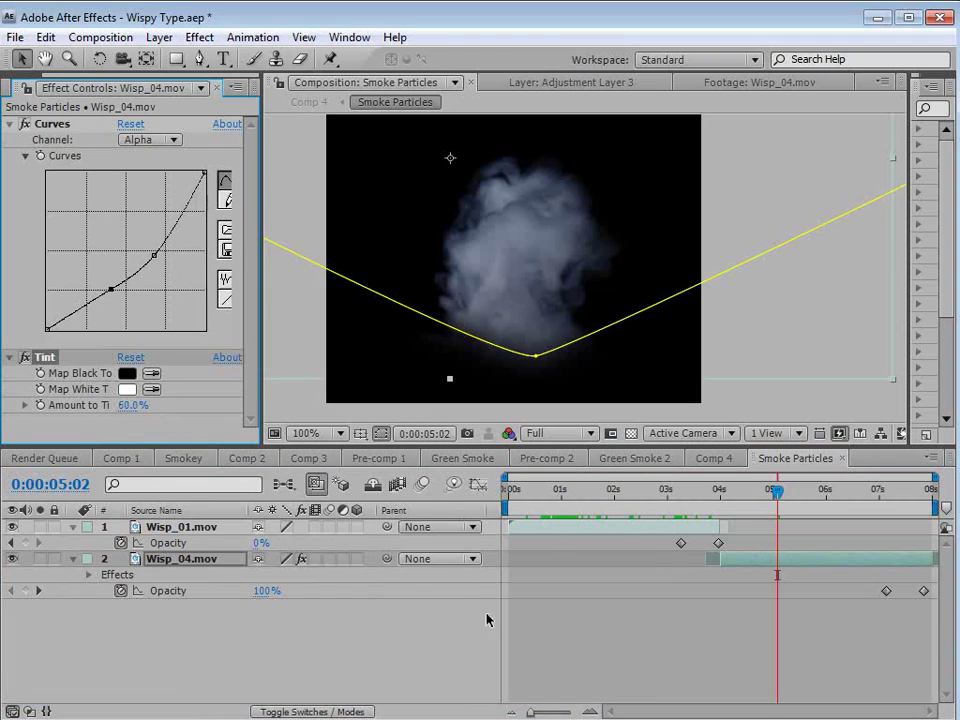
pyautogui.click(617, 664)
pyautogui.moveTo(587, 489)
pyautogui.mouseDown()
pyautogui.moveTo(511, 494)
pyautogui.moveTo(570, 494)
pyautogui.mouseUp()
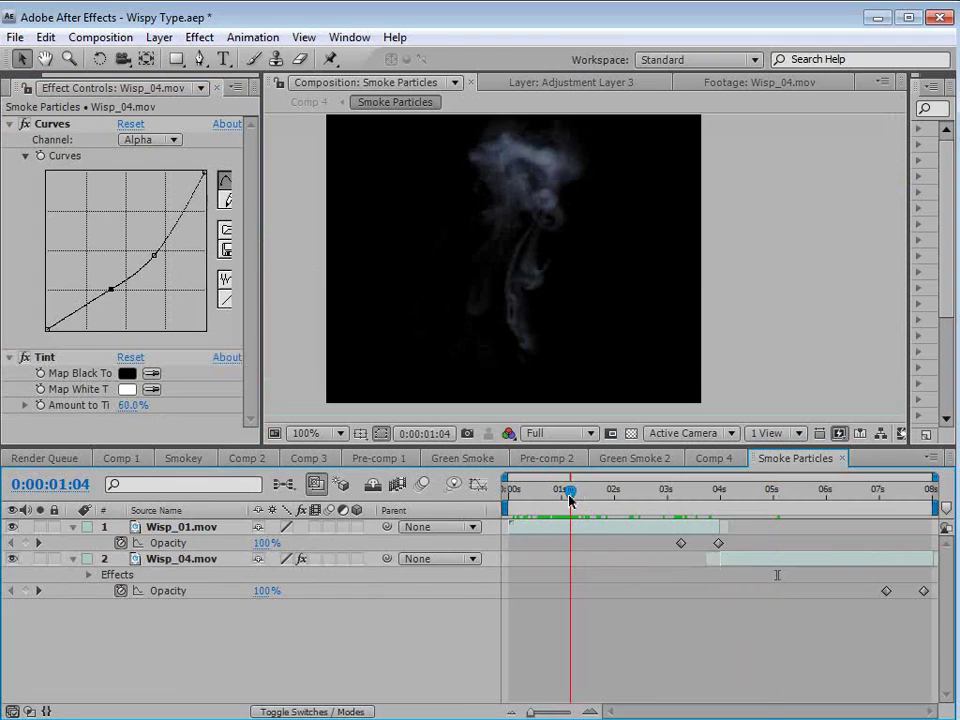
# Go back to Comp 4 at 100% zoom and hide the Smoke Particles layer
pyautogui.click(714, 458)
pyautogui.press('/')
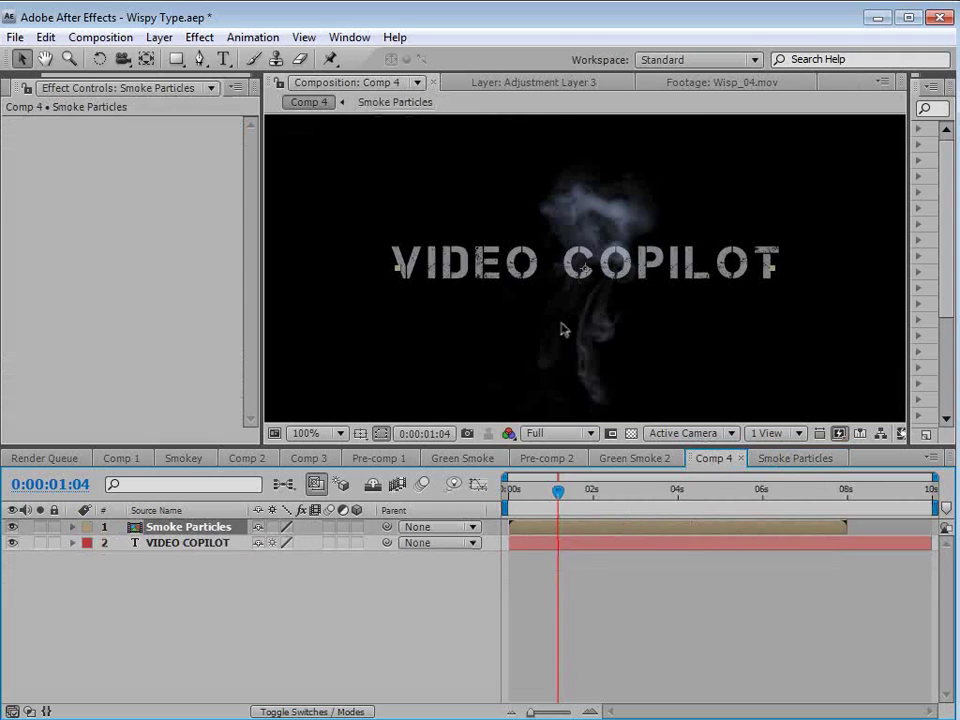
pyautogui.click(205, 526)
pyautogui.click(12, 528)
pyautogui.click(549, 595)
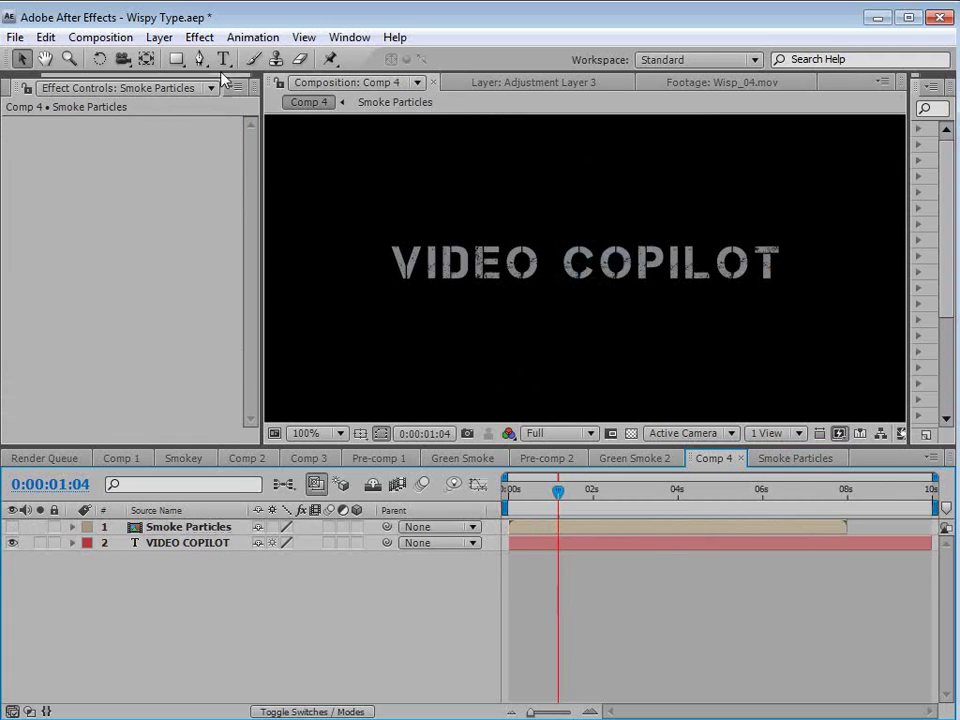
# Create a black 960 x 360 solid named Particular in Comp 4
pyautogui.click(159, 38)
pyautogui.click(167, 58)
pyautogui.click(521, 80)
pyautogui.moveTo(582, 643); pyautogui.dragTo(463, 207)
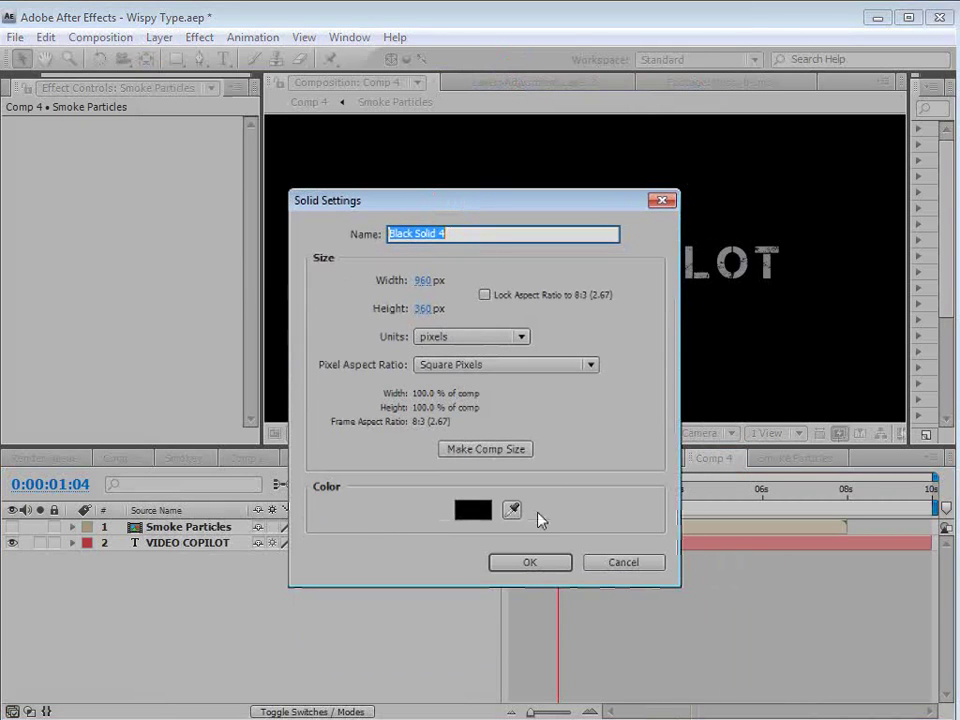
pyautogui.write('Particular')
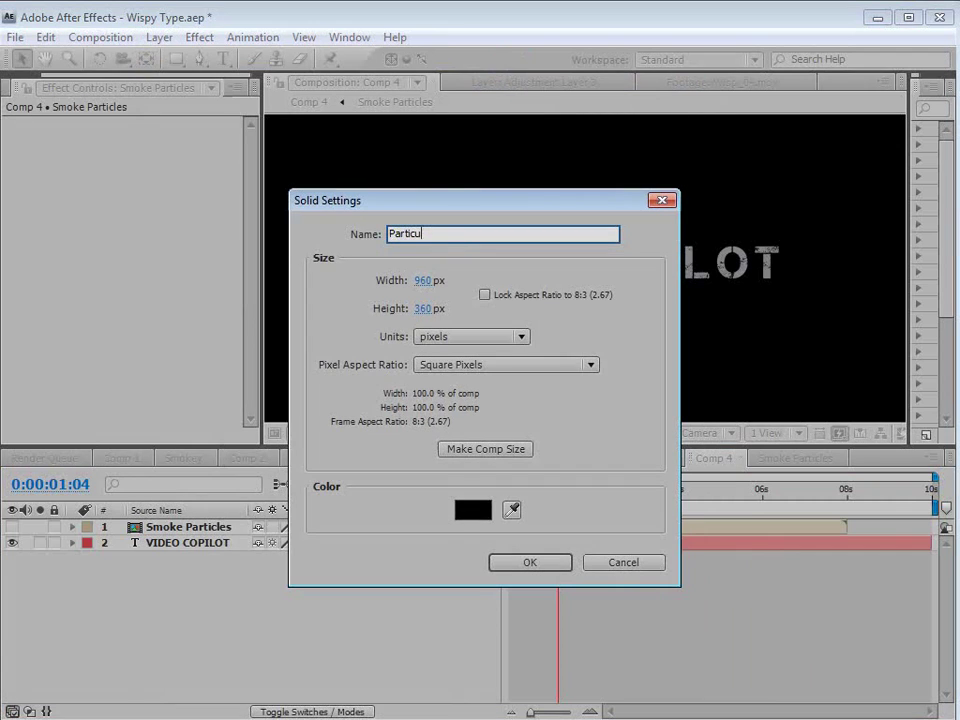
pyautogui.click(503, 563)
# Apply the Trapcode Particular effect to the Particular solid, preview the particles and widen the effect settings area
pyautogui.click(198, 40)
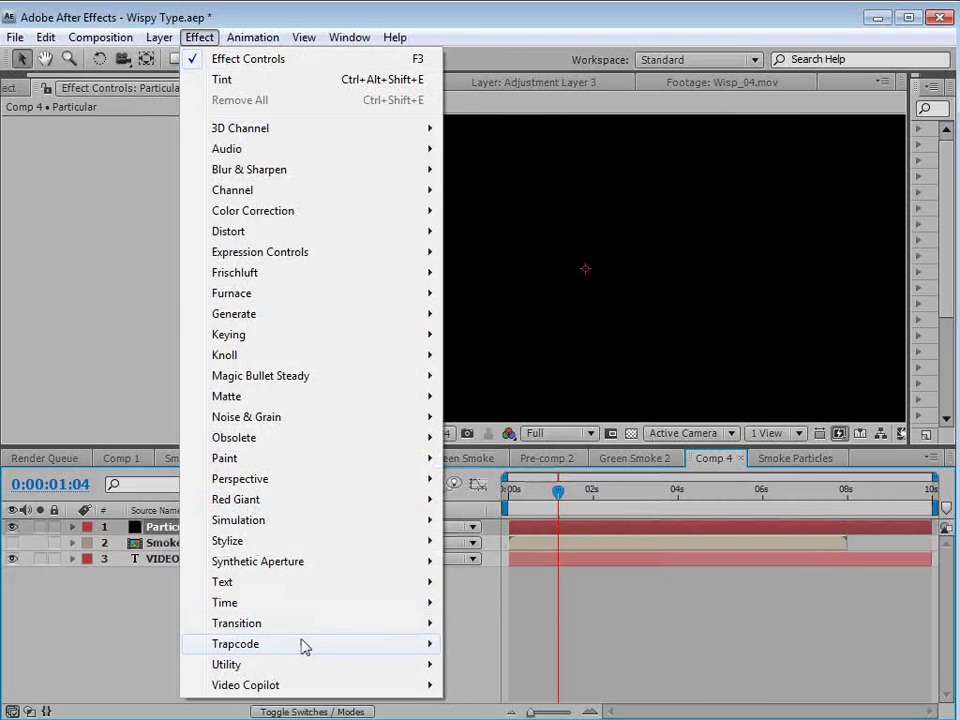
pyautogui.moveTo(311, 647)
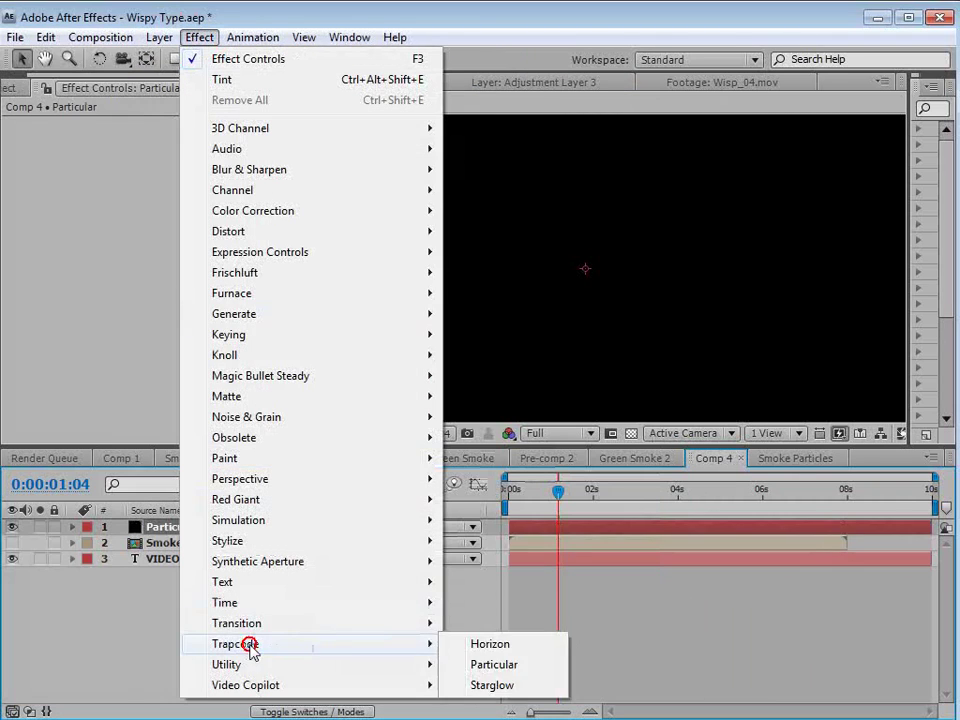
pyautogui.click(522, 667)
pyautogui.moveTo(578, 500); pyautogui.dragTo(553, 530)
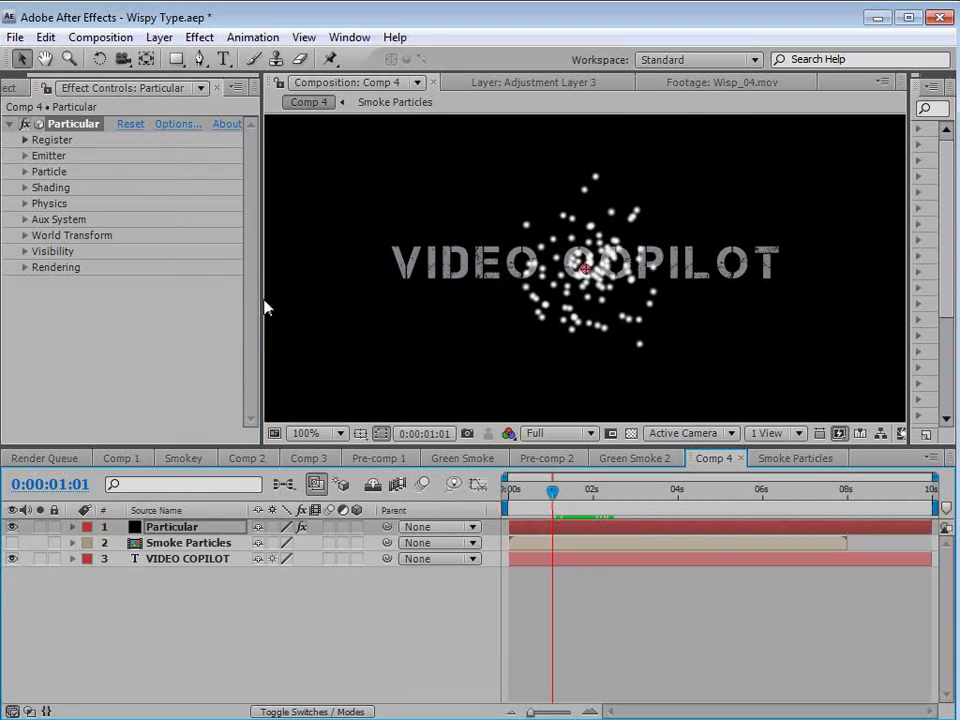
pyautogui.moveTo(261, 298); pyautogui.dragTo(283, 300)
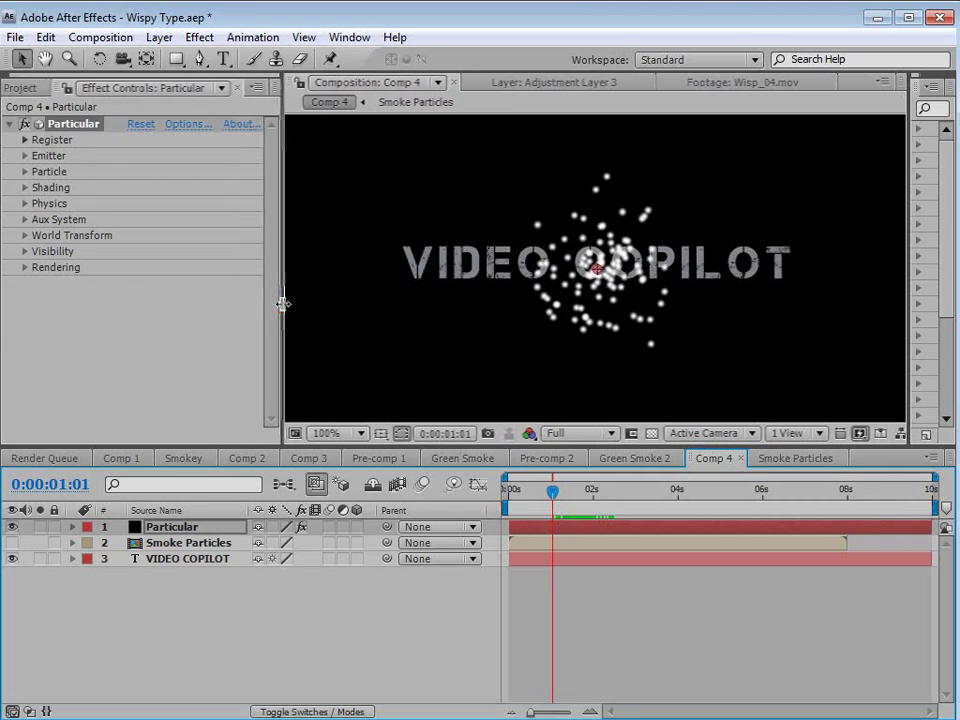
# Set Particular's emitter type to Box and its particles per second to 15, and preview the emission
pyautogui.click(24, 157)
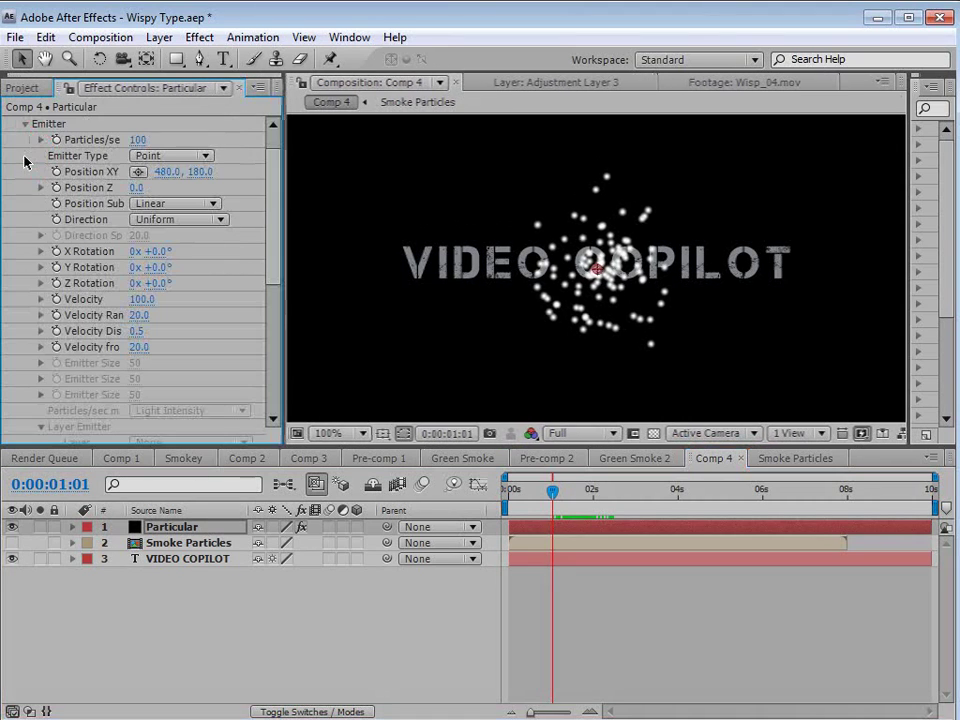
pyautogui.click(141, 156)
pyautogui.click(184, 182)
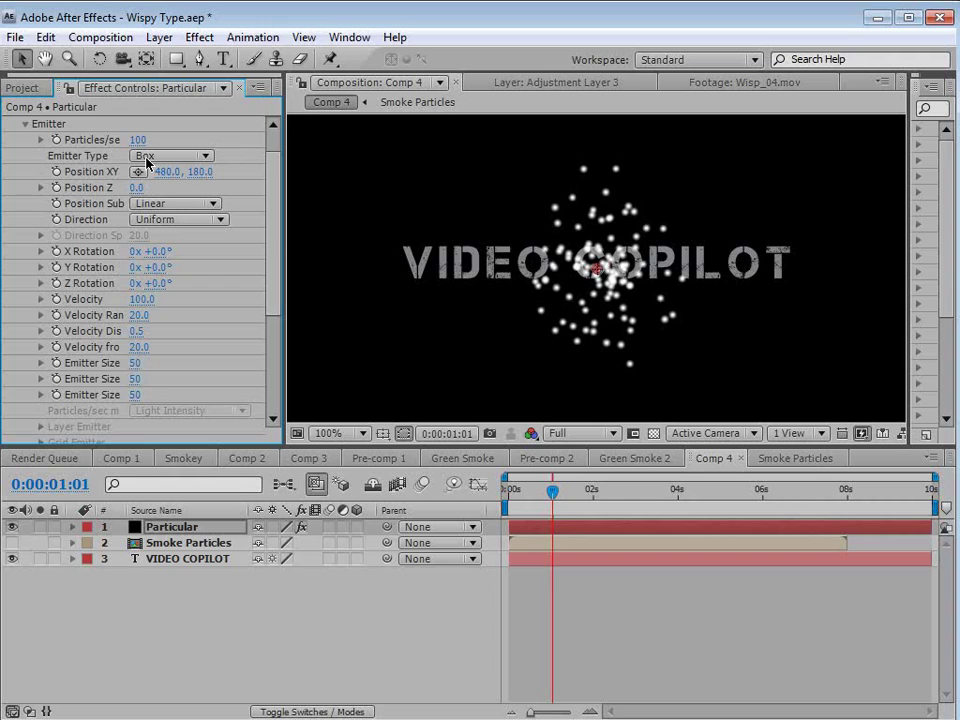
pyautogui.click(135, 141)
pyautogui.write('1')
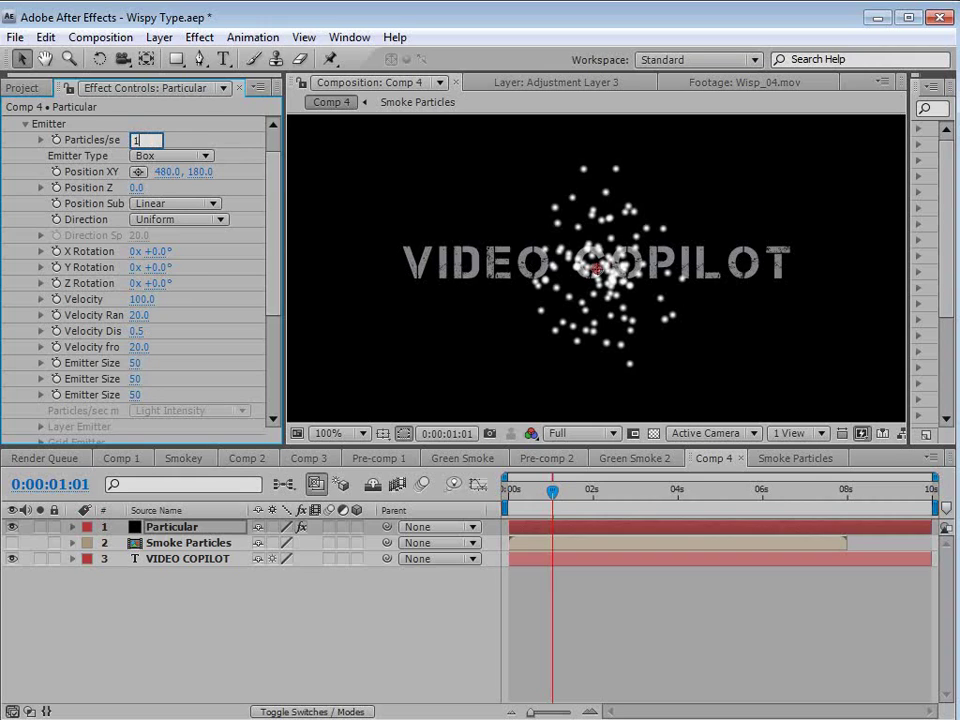
pyautogui.write('5')
pyautogui.press('Return')
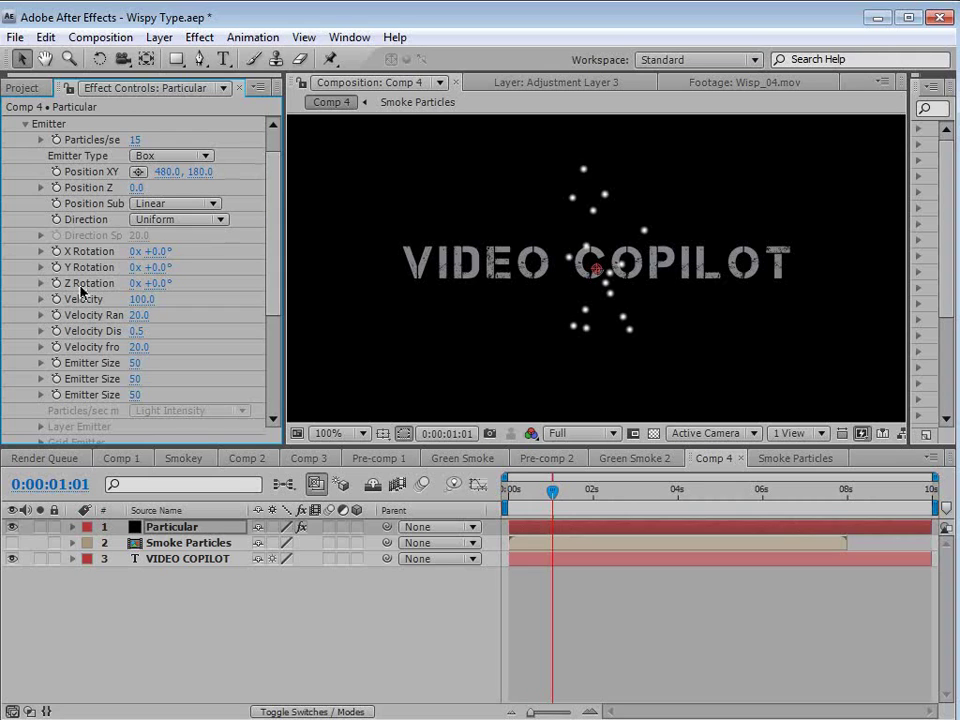
pyautogui.press('space')
pyautogui.press('space')
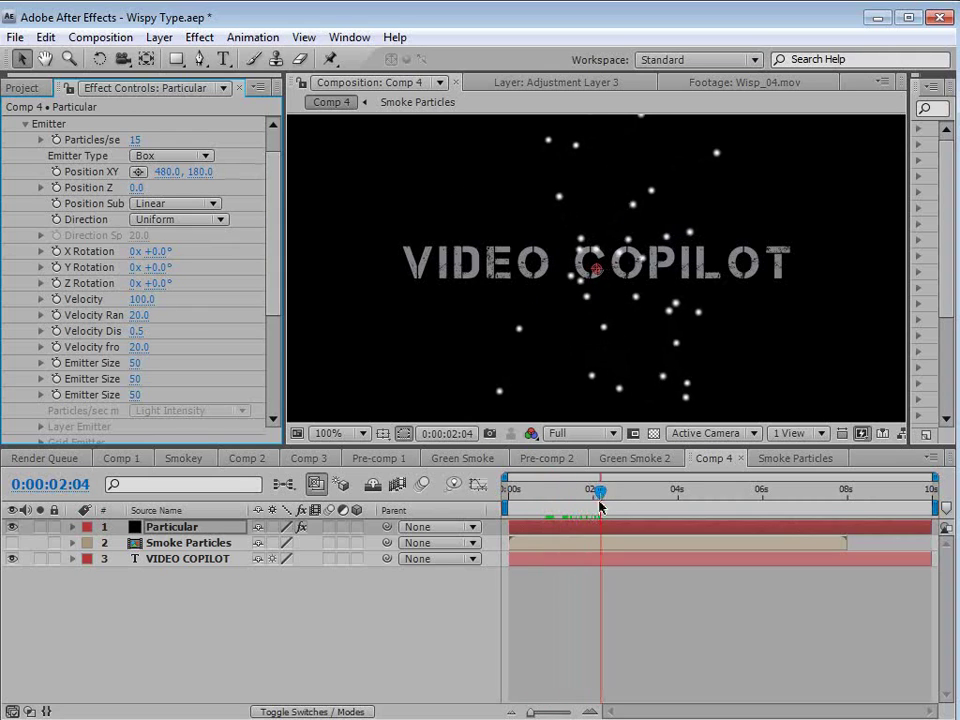
# Set the emitter's Velocity, Velocity Random, Velocity Distribution and Velocity from Motion all to 0, and preview the particles
pyautogui.click(140, 299)
pyautogui.write('0')
pyautogui.click(137, 315)
pyautogui.write('0')
pyautogui.click(137, 331)
pyautogui.write('0')
pyautogui.click(145, 347)
pyautogui.write('0')
pyautogui.press('Return')
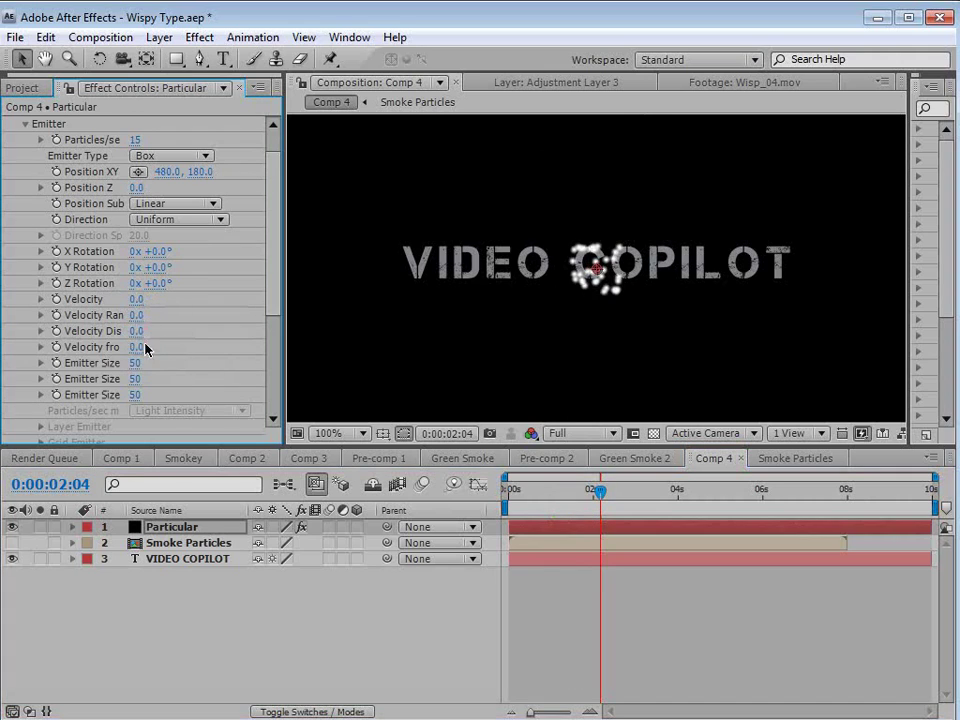
pyautogui.click(535, 505)
pyautogui.moveTo(535, 505); pyautogui.dragTo(577, 505)
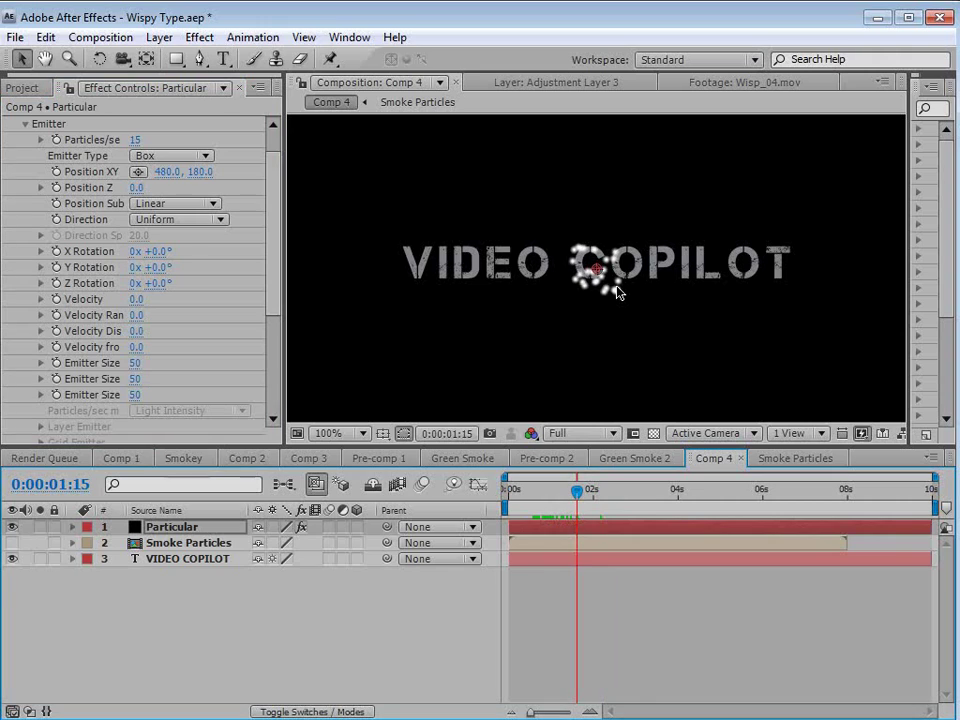
# Start keyframing the emitter's Position XY and Position Z at 0:00:00:10 and show the layer's keyframes in the timeline
pyautogui.moveTo(577, 491); pyautogui.dragTo(527, 513)
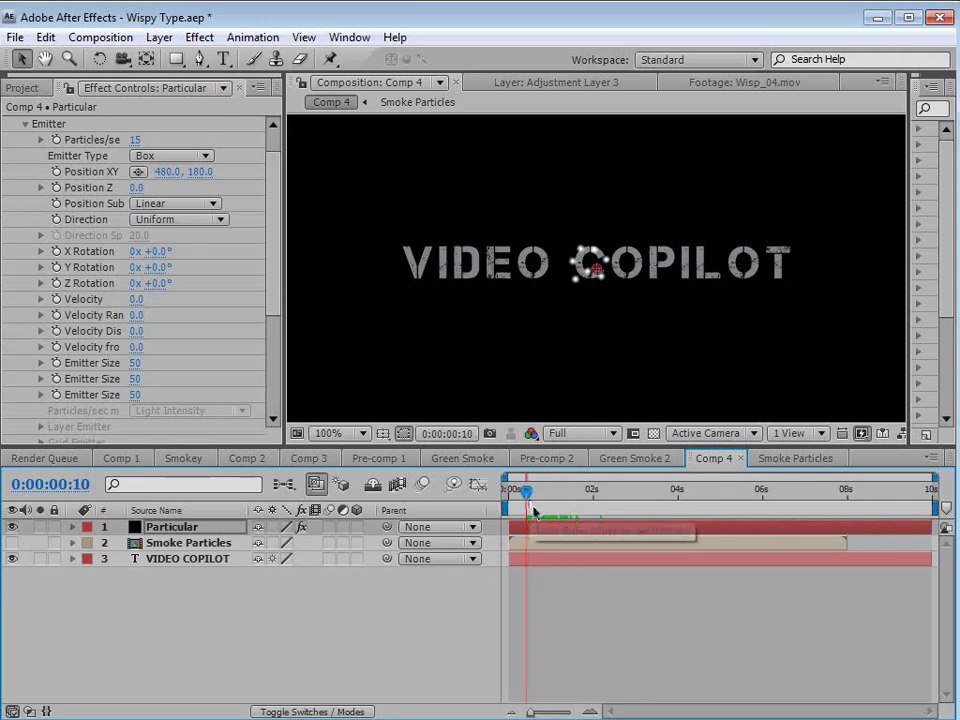
pyautogui.click(56, 172)
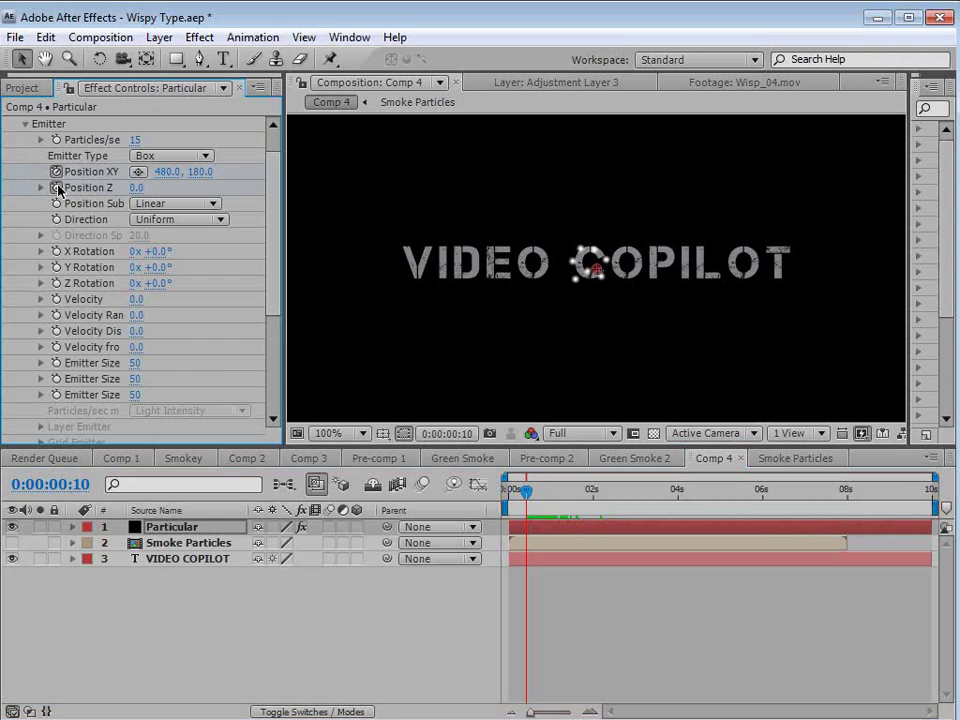
pyautogui.click(57, 188)
pyautogui.moveTo(524, 490); pyautogui.dragTo(683, 522)
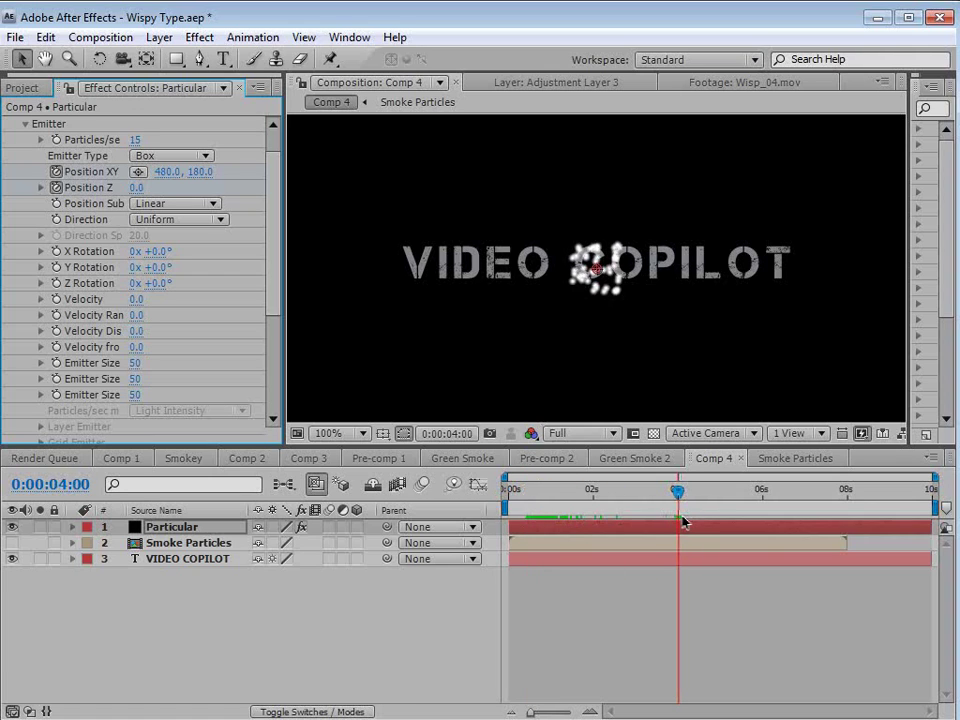
pyautogui.press('u')
pyautogui.press('j')
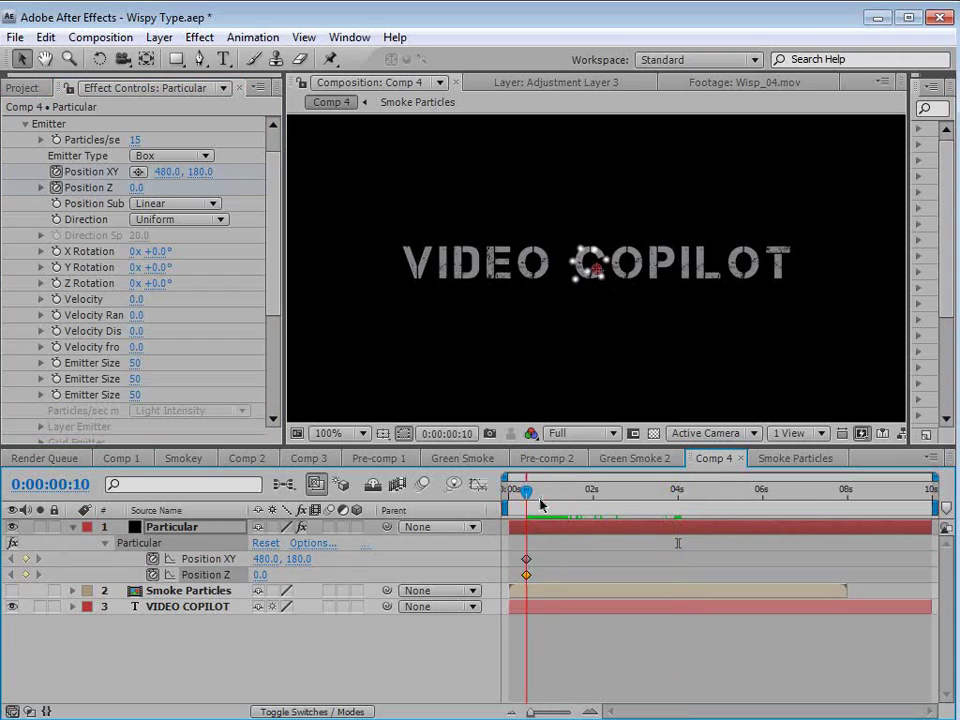
# Animate the emitter from about 226, 180 before the title at 0:00:00:10 to just past its end at 0:00:04:00, and preview the motion
pyautogui.click(280, 199)
pyautogui.scroll(2, 208, 150)
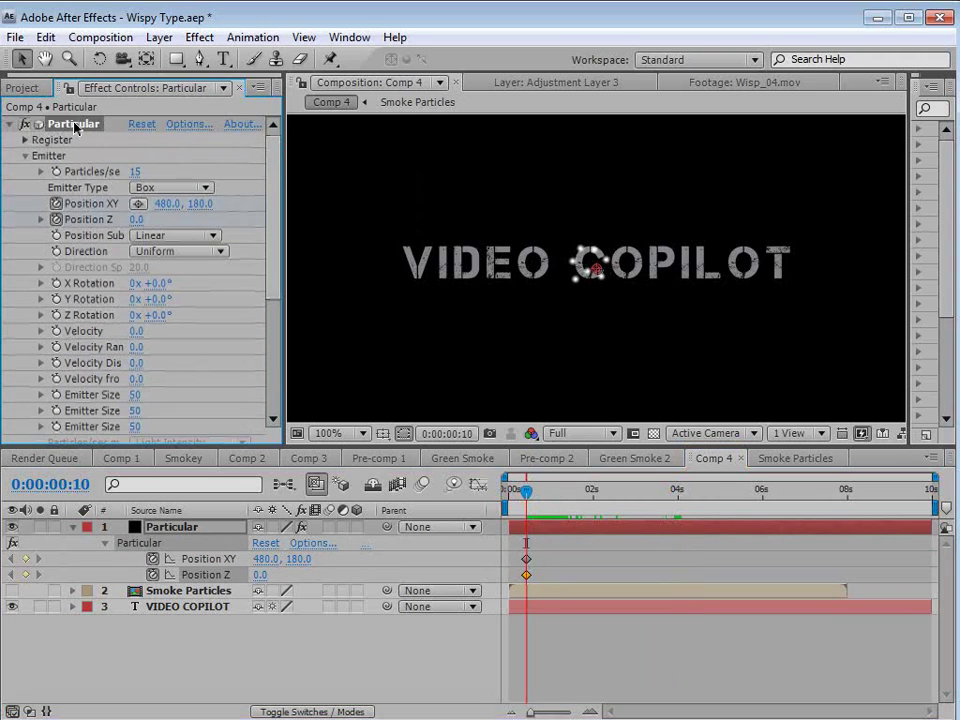
pyautogui.click(598, 270)
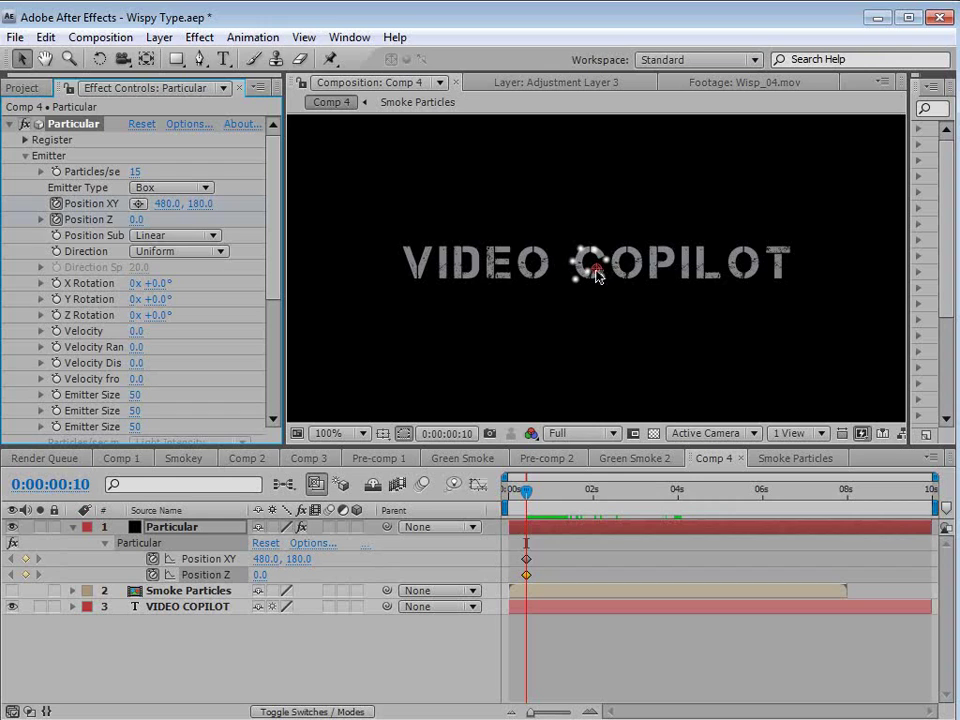
pyautogui.moveTo(598, 272); pyautogui.dragTo(361, 276)
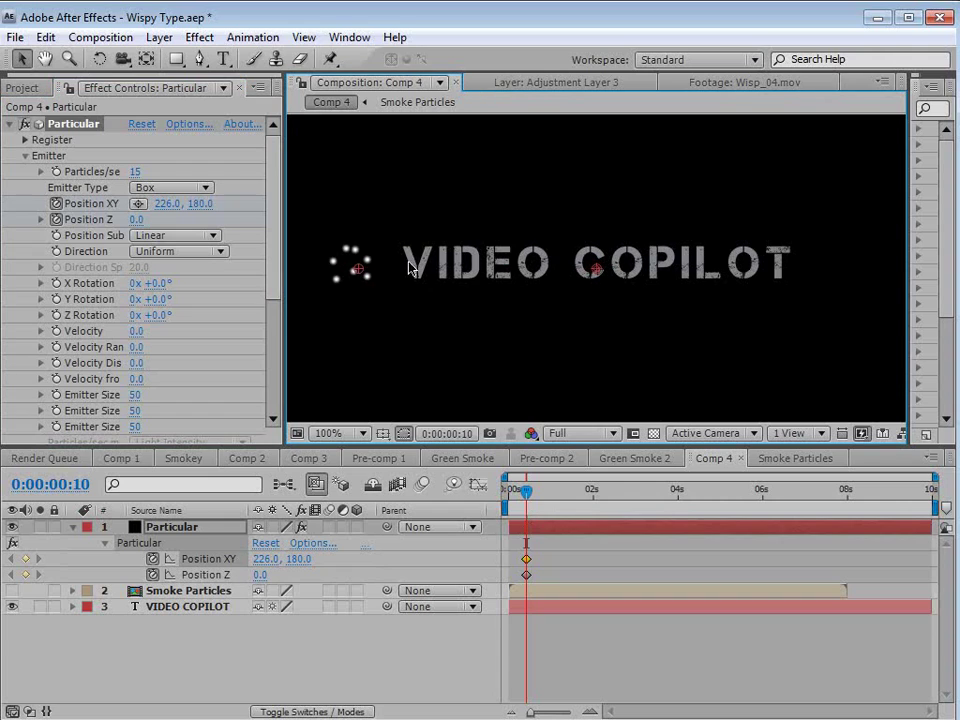
pyautogui.moveTo(530, 490); pyautogui.dragTo(678, 540)
pyautogui.moveTo(358, 276); pyautogui.dragTo(851, 270)
pyautogui.moveTo(522, 492); pyautogui.dragTo(668, 513)
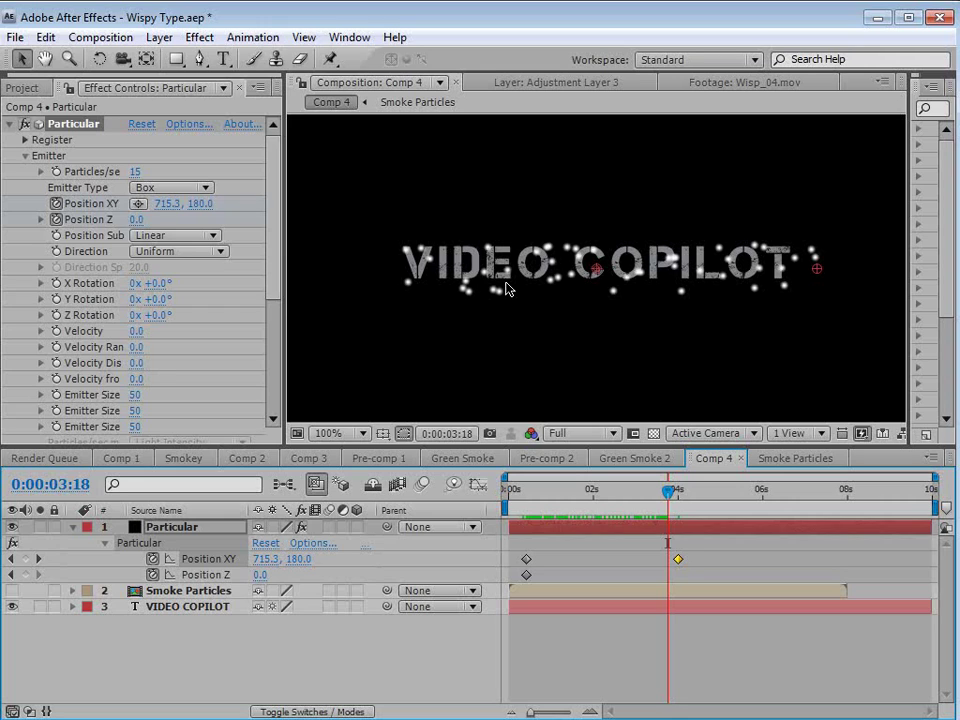
# Set Particular's particle Life to 10 seconds
pyautogui.click(195, 590)
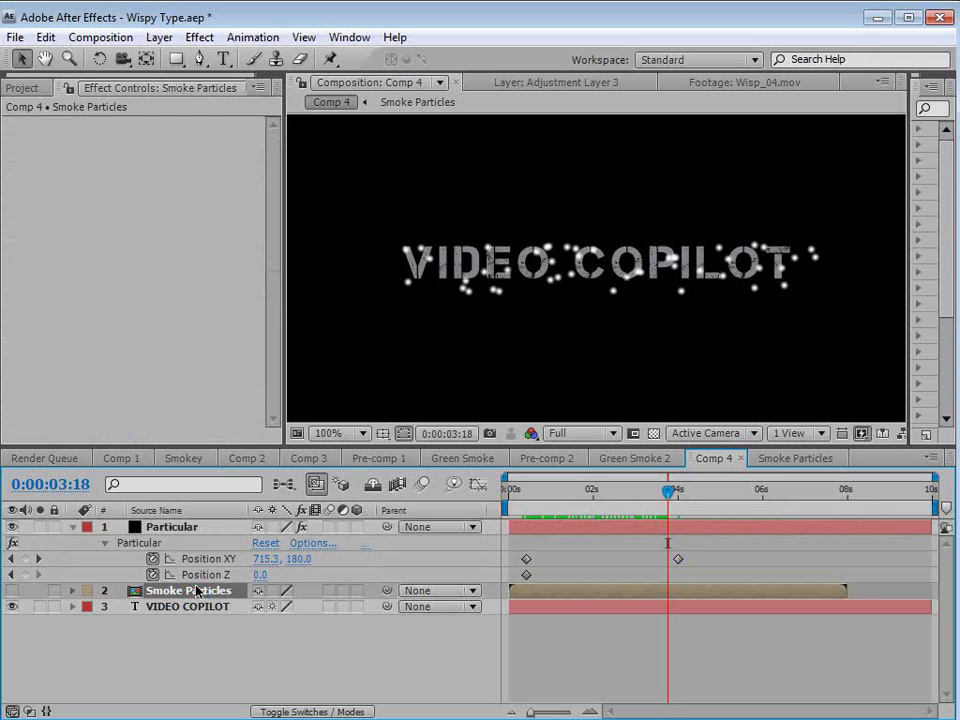
pyautogui.click(172, 526)
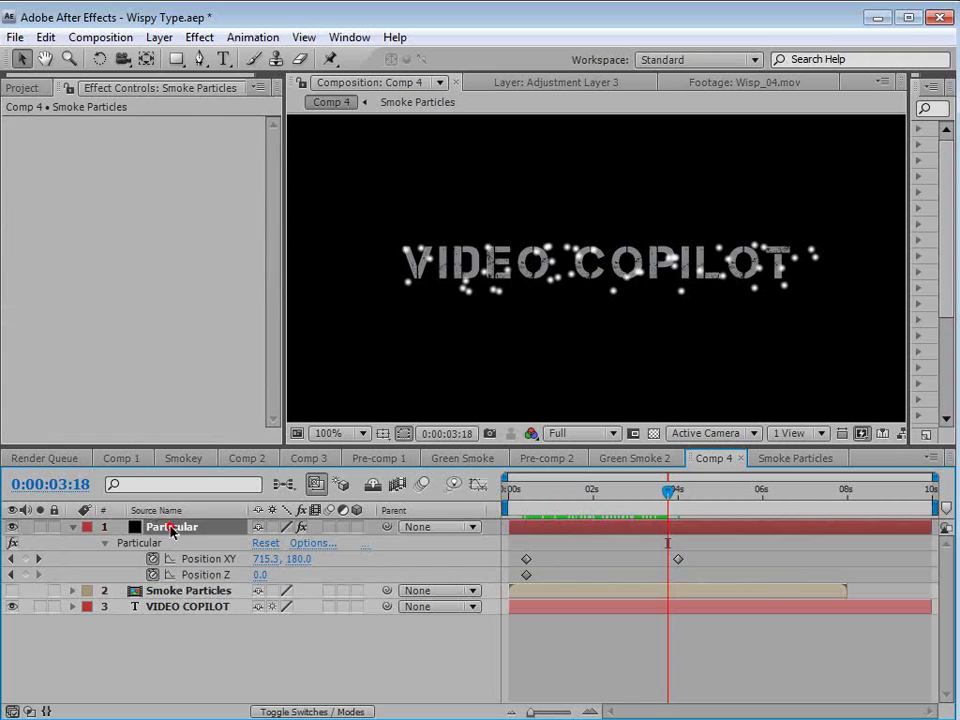
pyautogui.moveTo(278, 240); pyautogui.dragTo(278, 280)
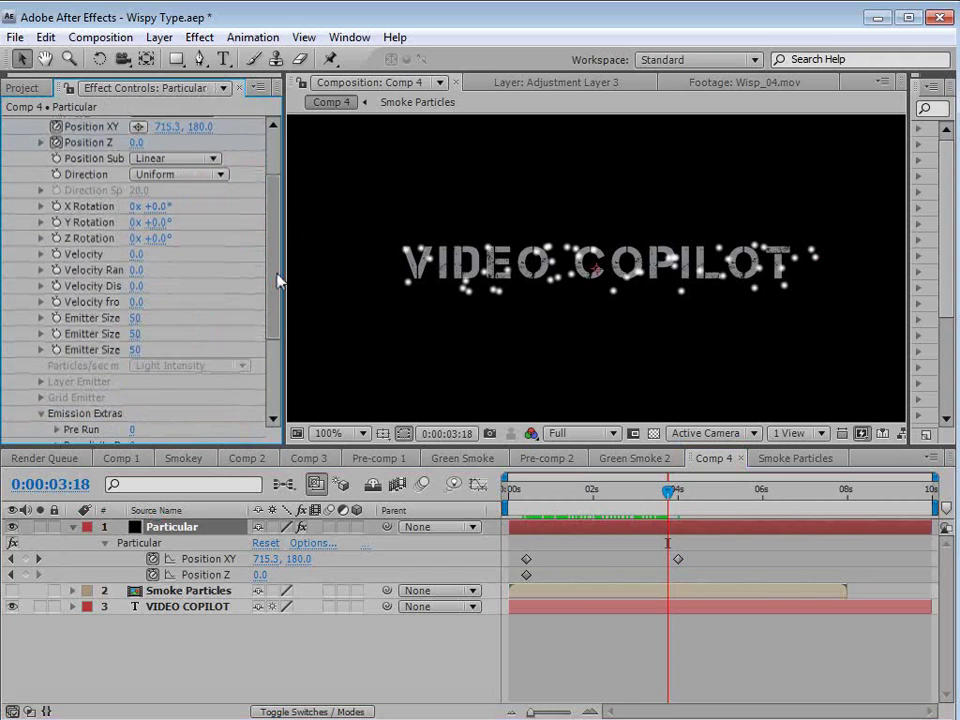
pyautogui.moveTo(279, 298); pyautogui.dragTo(270, 381)
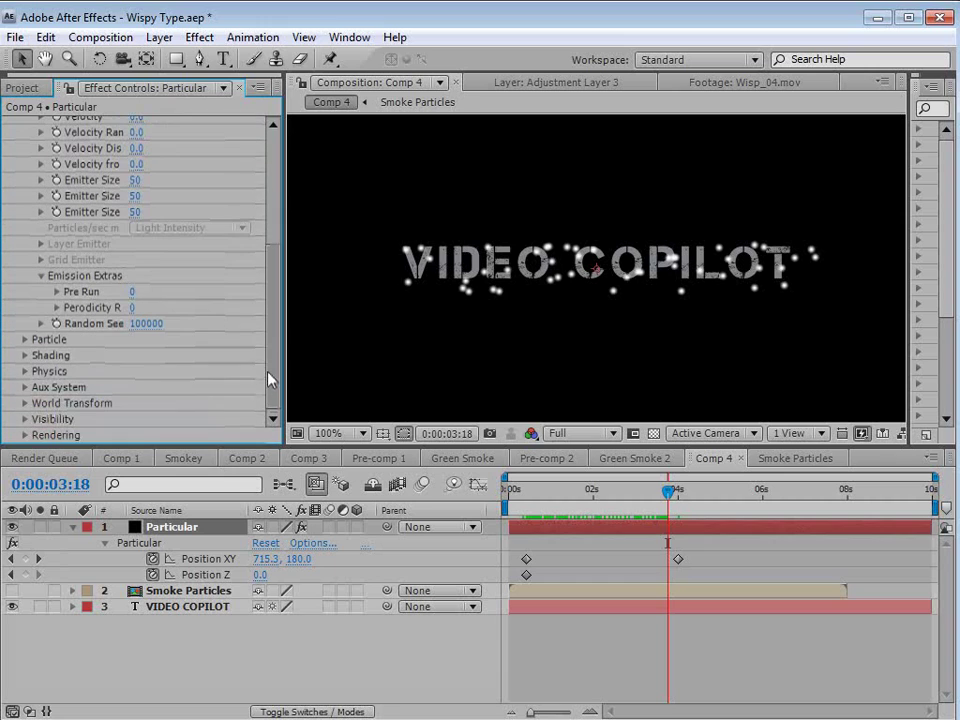
pyautogui.click(26, 341)
pyautogui.moveTo(270, 302); pyautogui.dragTo(270, 298)
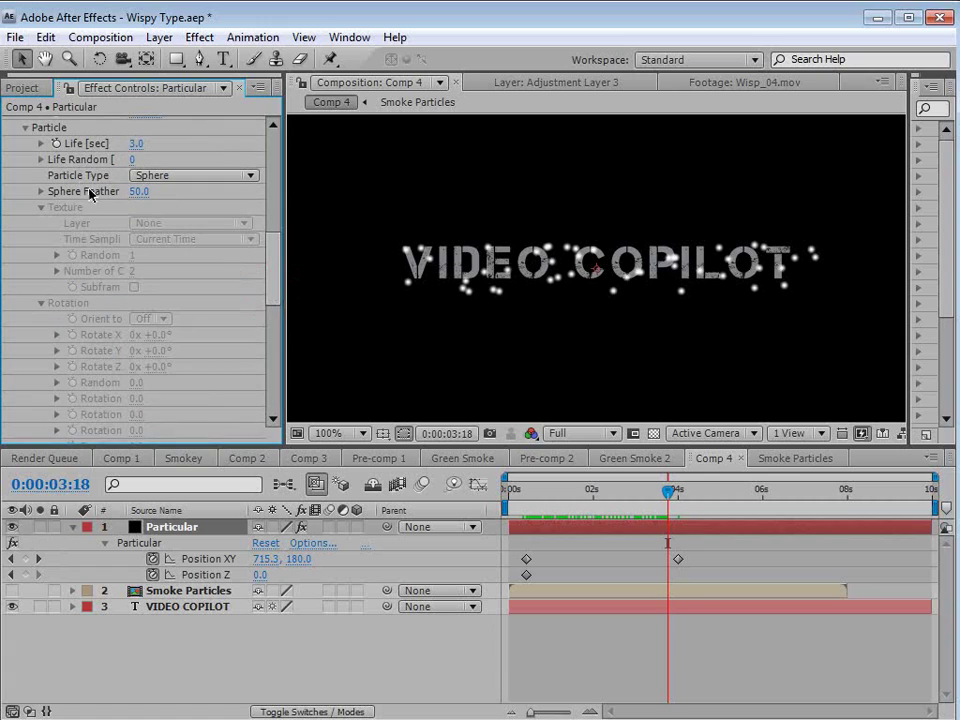
pyautogui.click(137, 143)
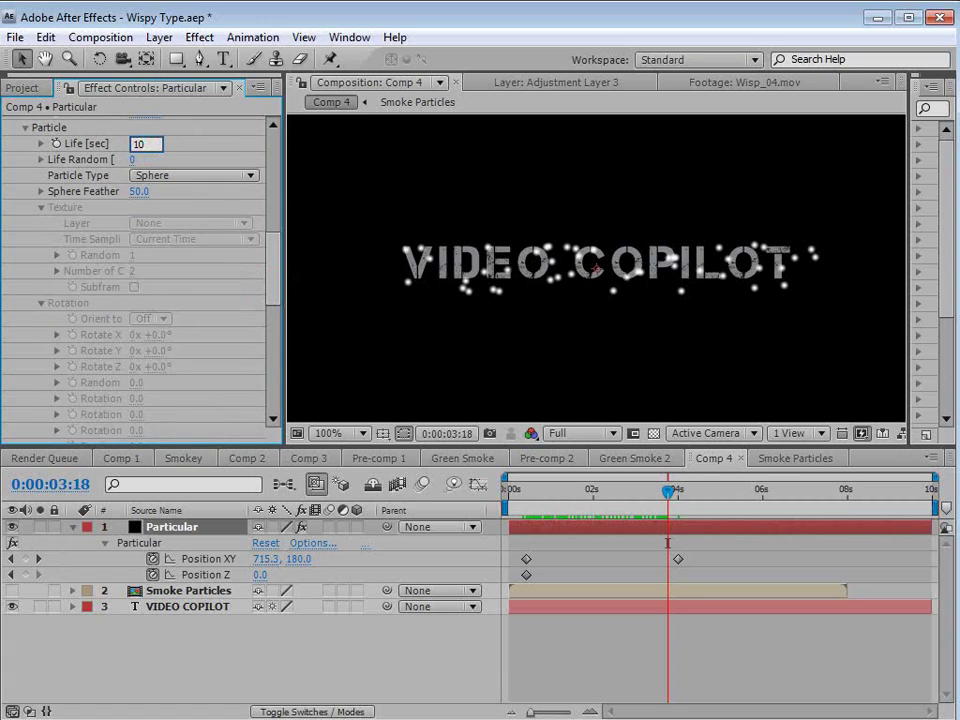
pyautogui.press('Return')
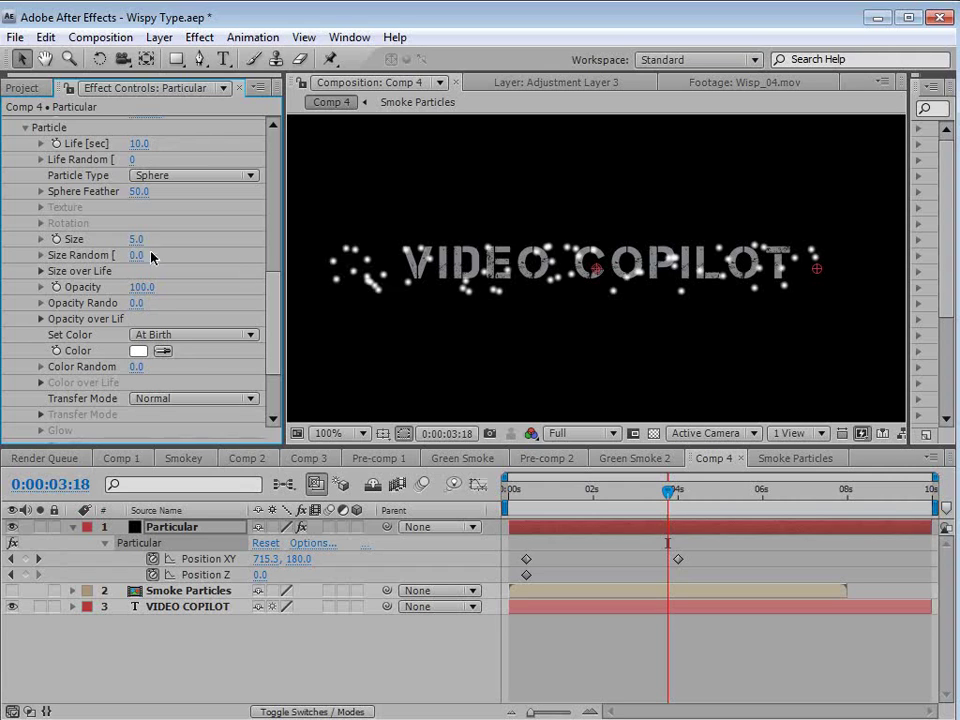
# Change the particle type to Sprite and use the Smoke Particles layer as its texture
pyautogui.click(186, 177)
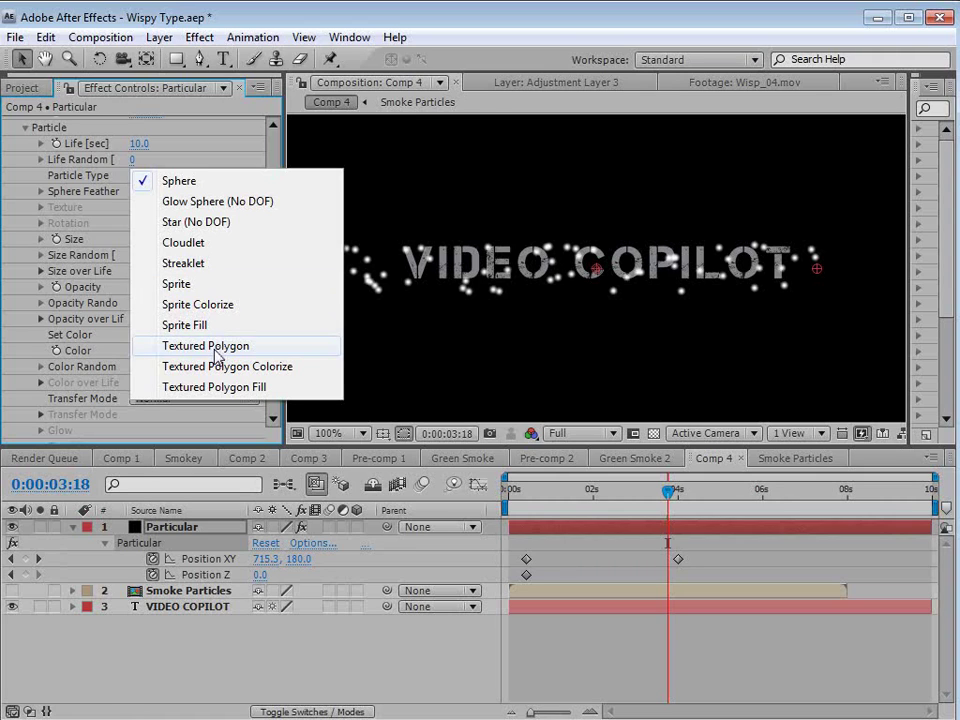
pyautogui.click(180, 285)
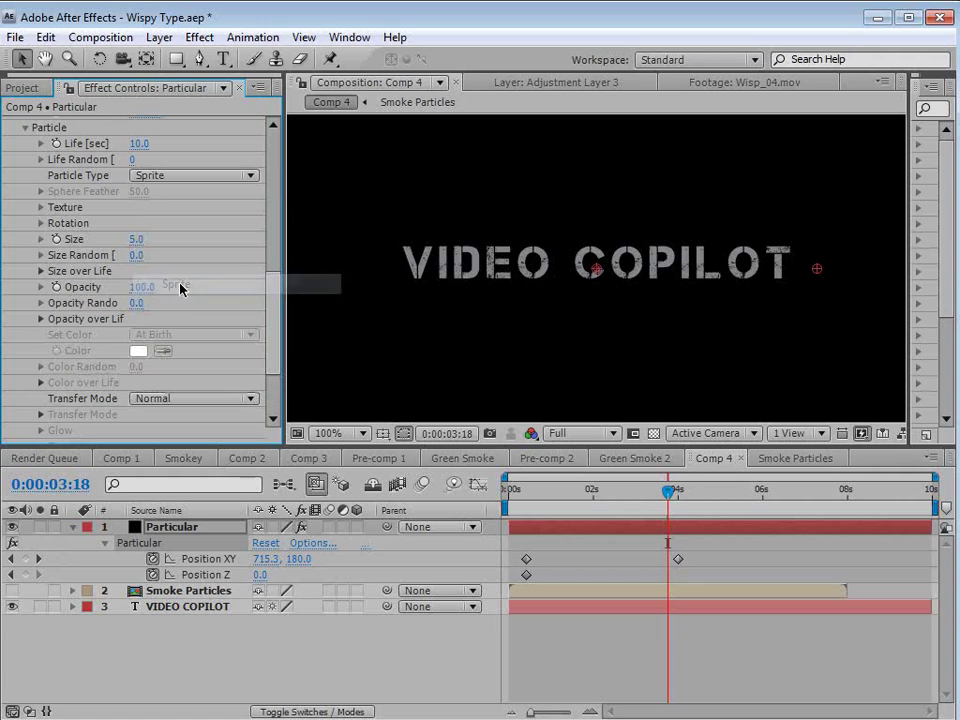
pyautogui.click(40, 210)
pyautogui.click(175, 224)
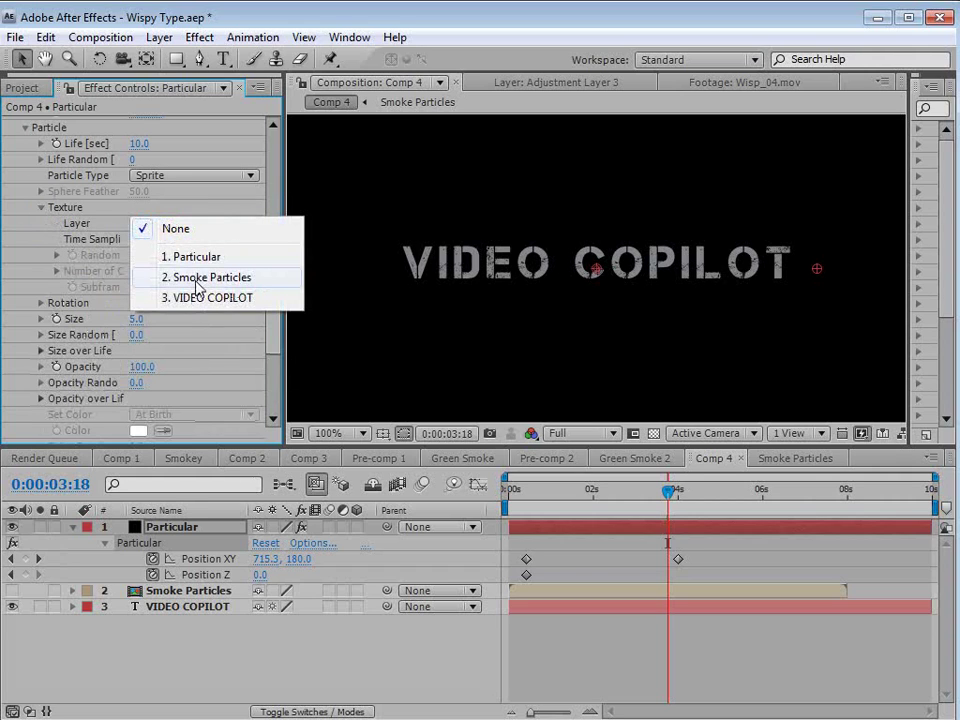
pyautogui.click(228, 279)
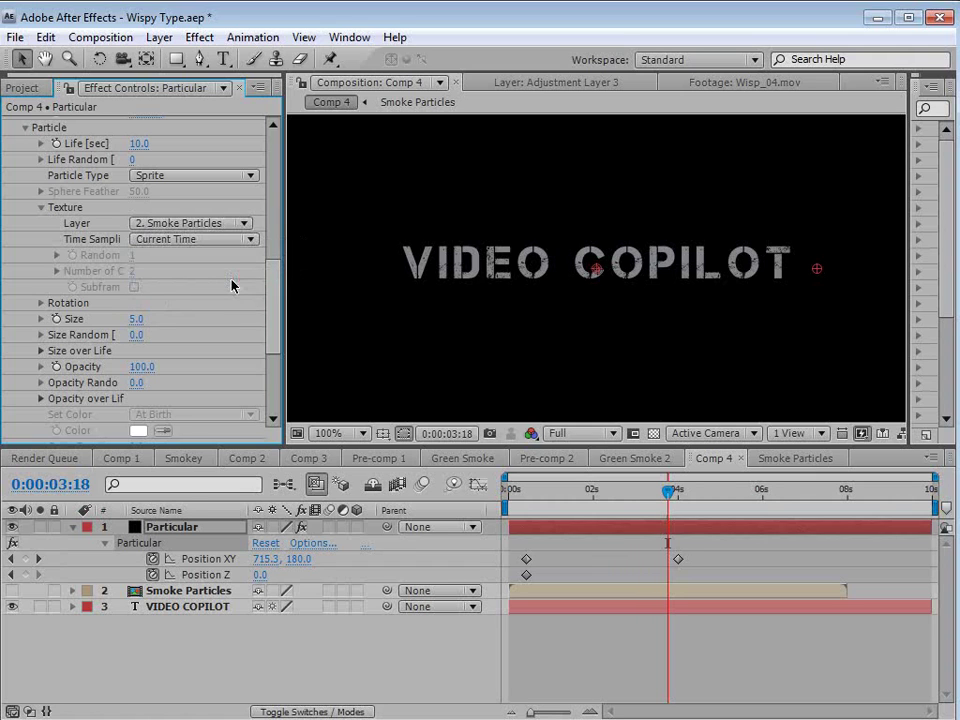
# Widen the effect settings area and set the texture's Time Sampling to Split Clip - Play Once
pyautogui.moveTo(285, 255); pyautogui.dragTo(337, 261)
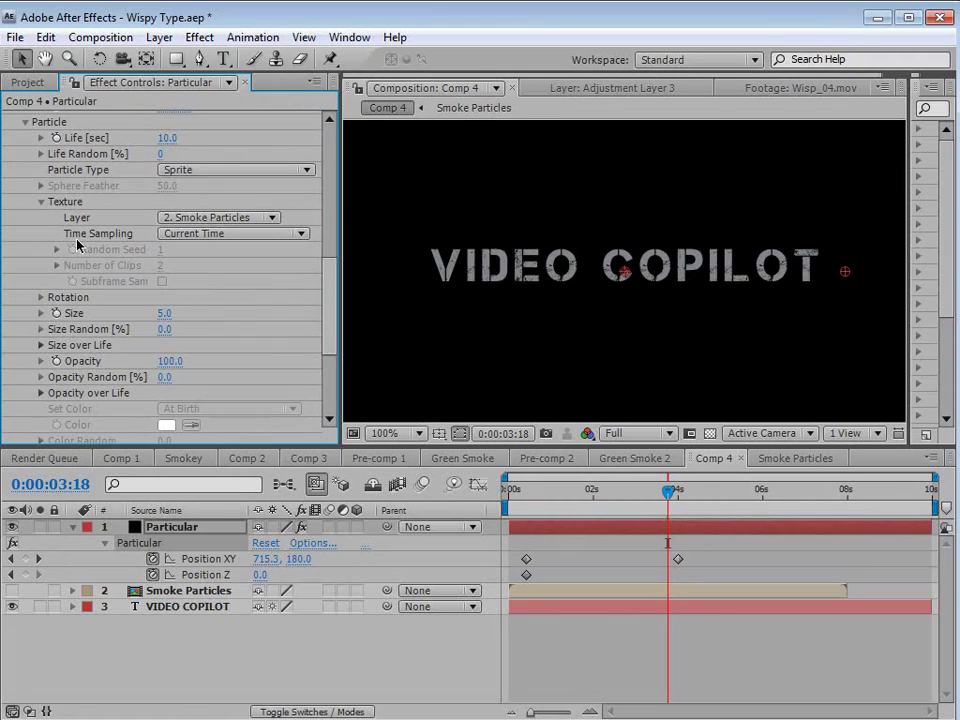
pyautogui.scroll(3, 307, 384)
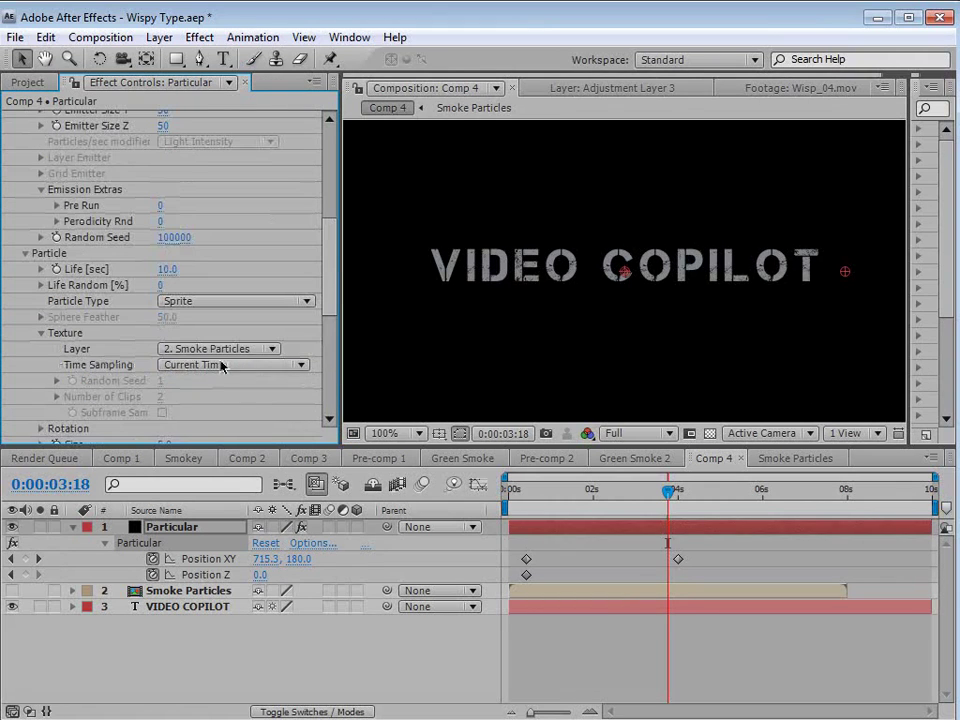
pyautogui.click(222, 366)
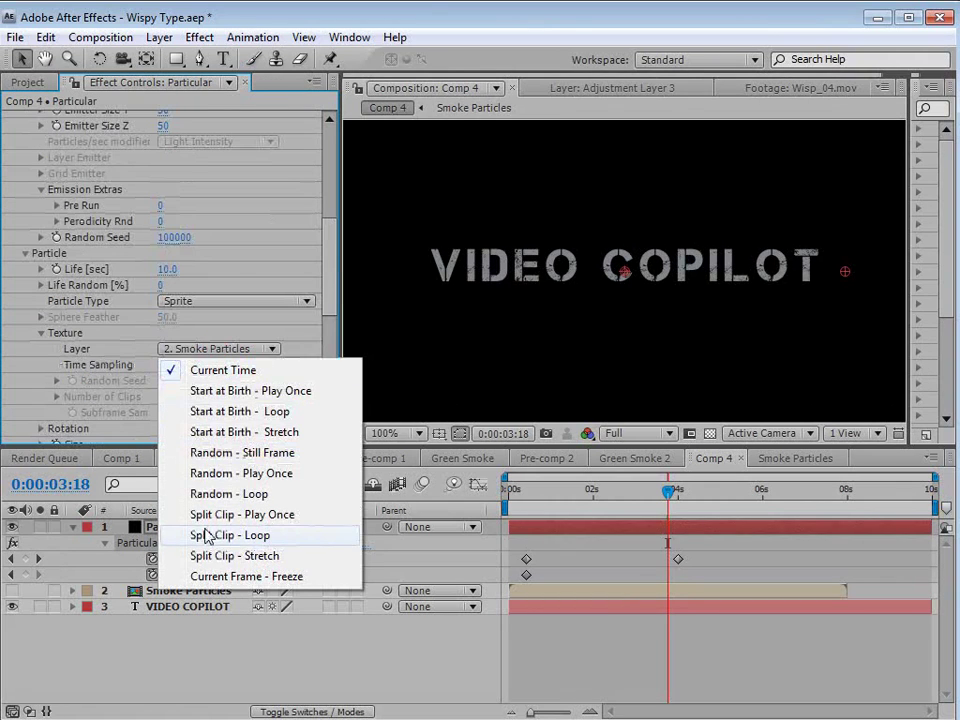
pyautogui.click(263, 516)
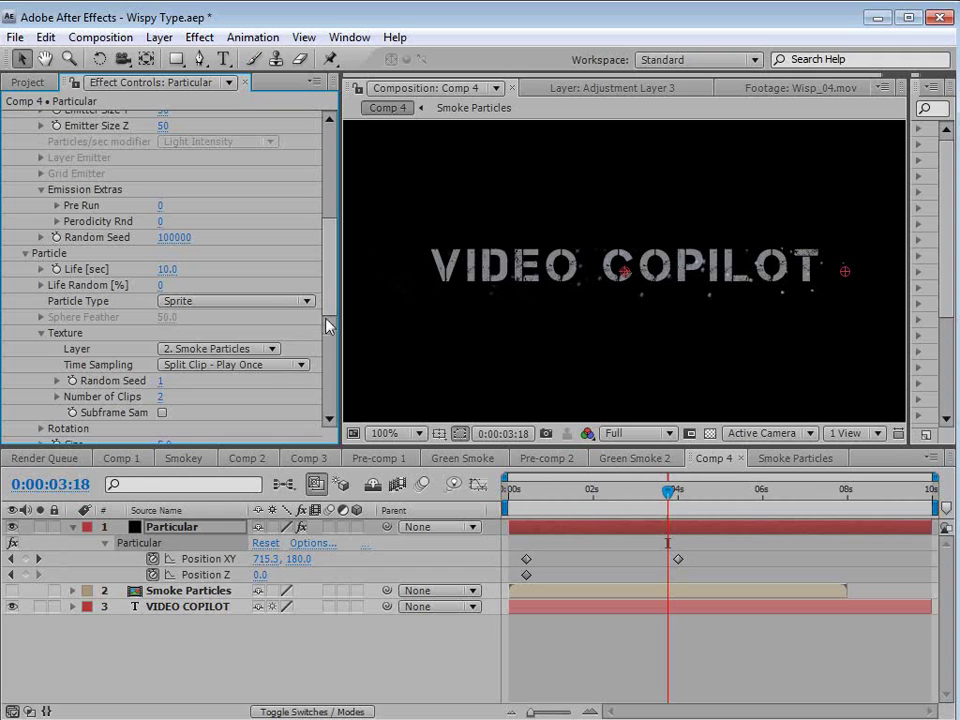
# Set the particles' Size to 90, Size Random to 37% and Opacity Random to 25%
pyautogui.click(331, 267)
pyautogui.moveTo(331, 267); pyautogui.dragTo(333, 318)
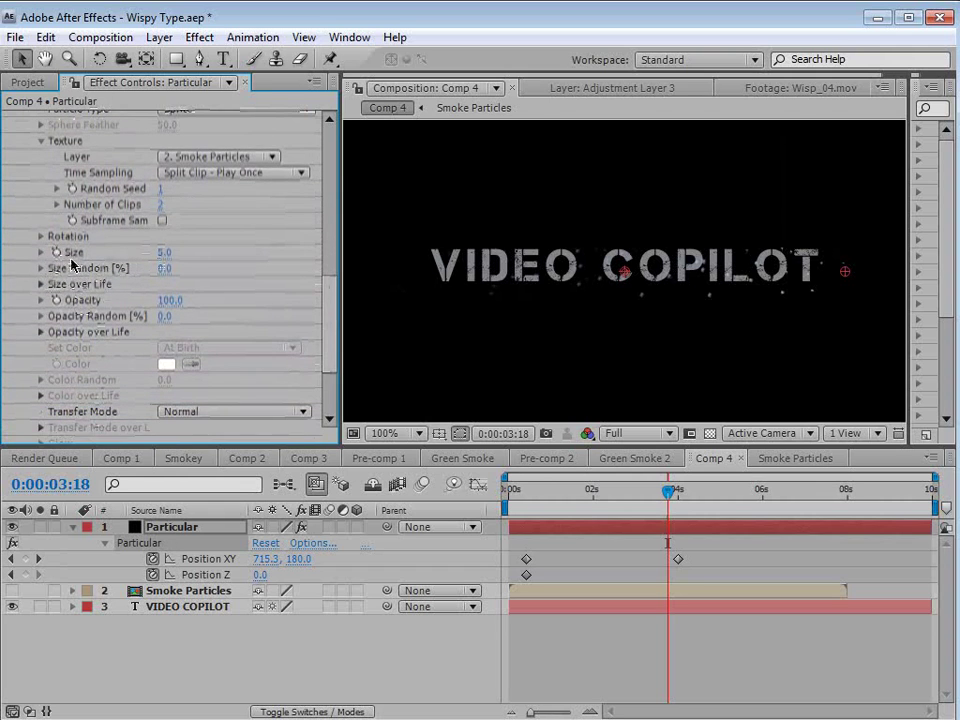
pyautogui.moveTo(164, 253); pyautogui.dragTo(248, 256)
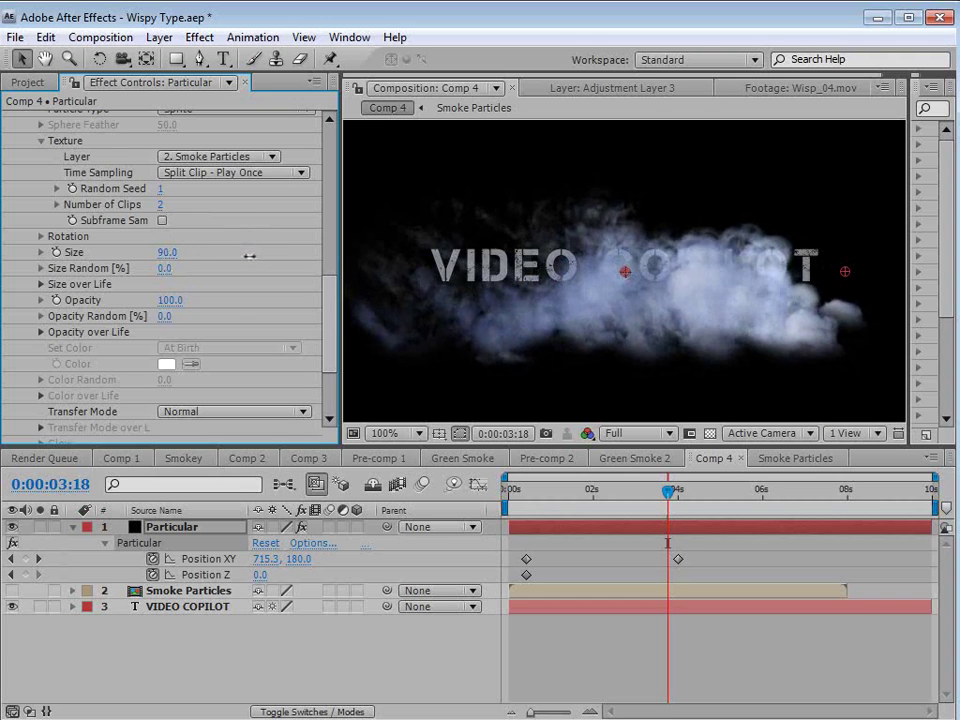
pyautogui.moveTo(164, 268); pyautogui.dragTo(191, 262)
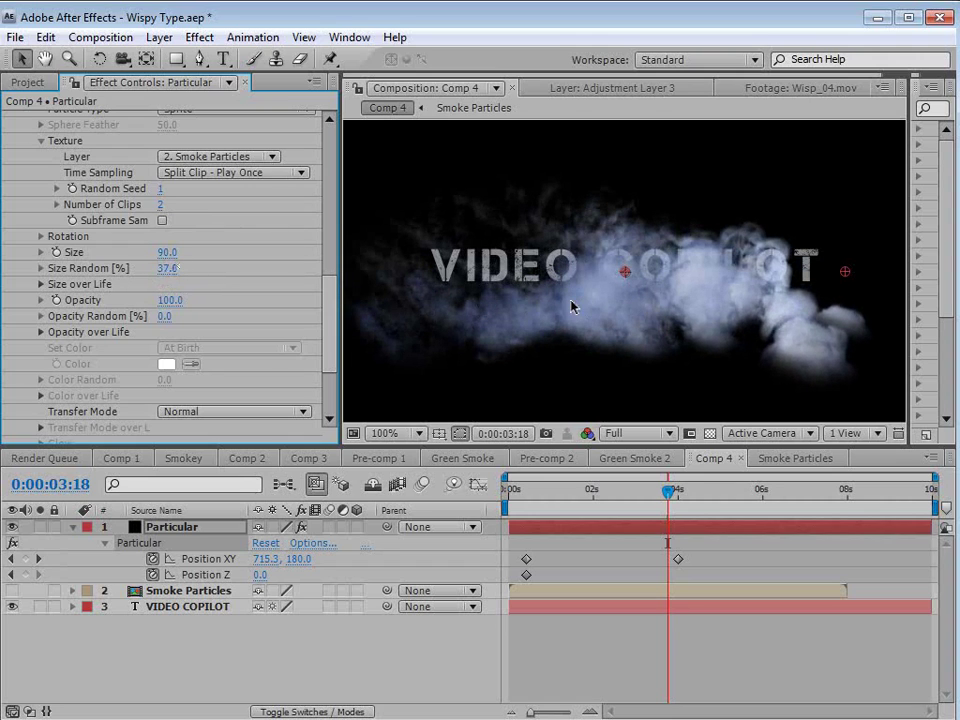
pyautogui.moveTo(336, 300); pyautogui.dragTo(333, 318)
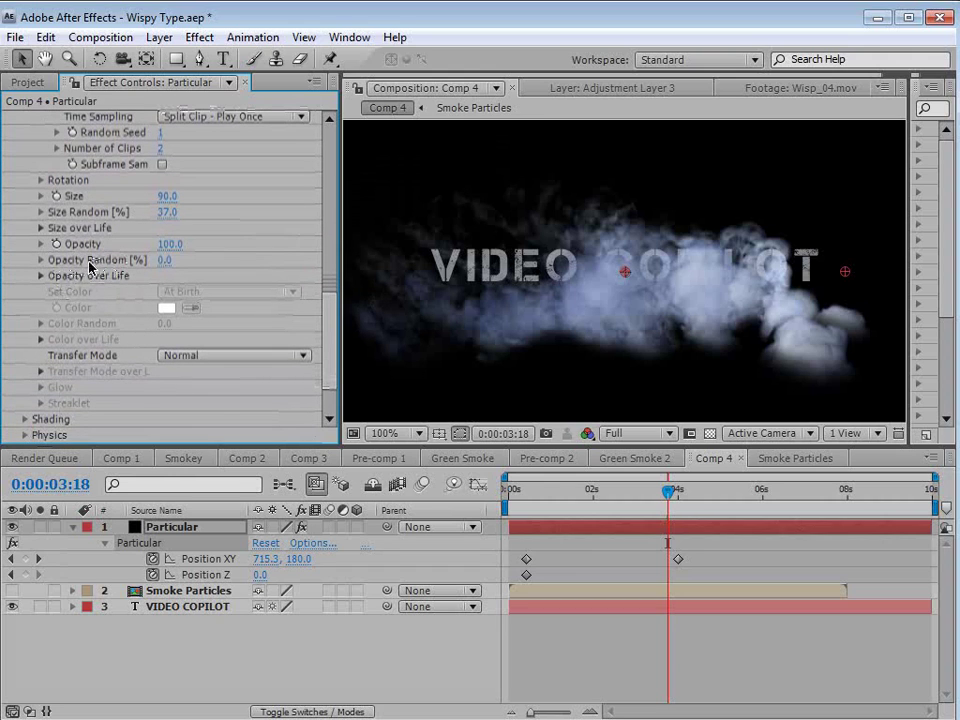
pyautogui.moveTo(168, 260); pyautogui.dragTo(190, 260)
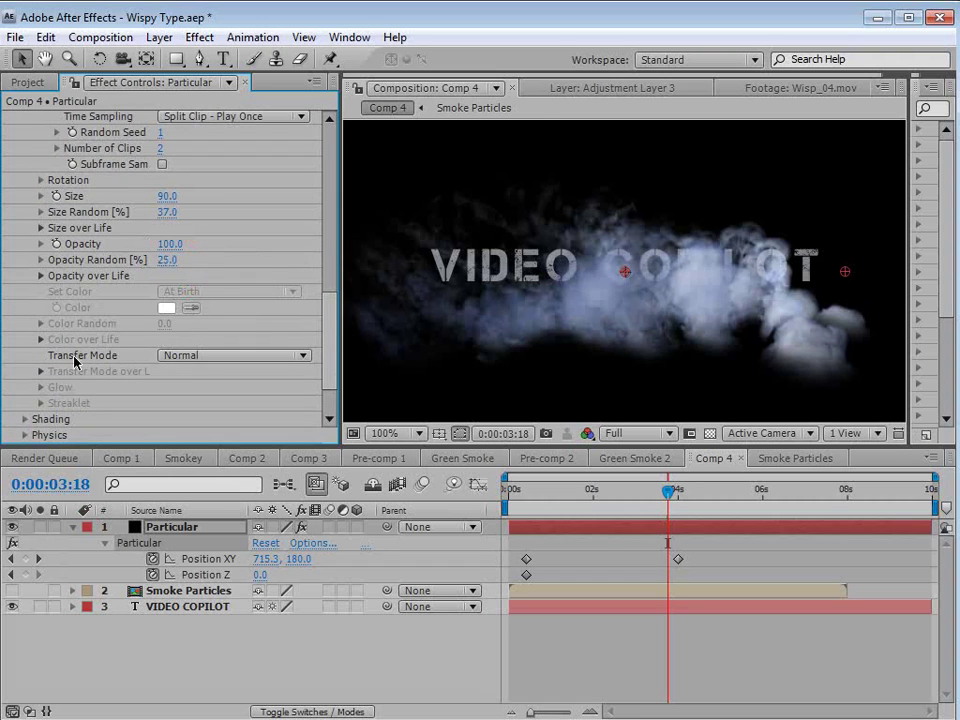
# Try the Screen and Lighten transfer modes on the smoke particles, return to Normal and preview the smoke over the title
pyautogui.click(189, 356)
pyautogui.click(217, 404)
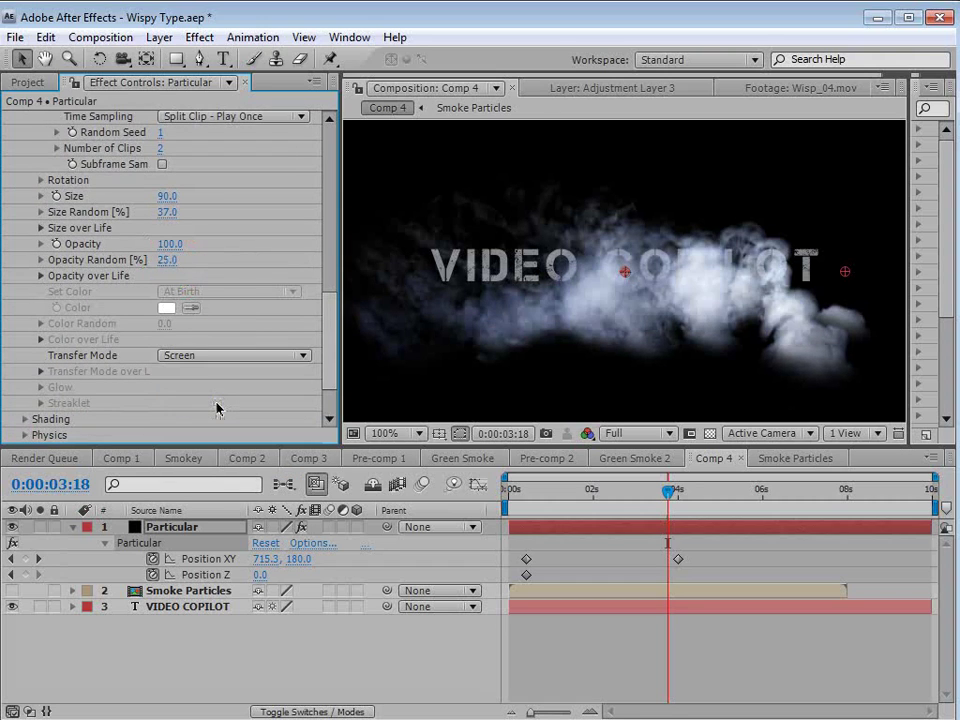
pyautogui.moveTo(668, 490); pyautogui.dragTo(620, 491)
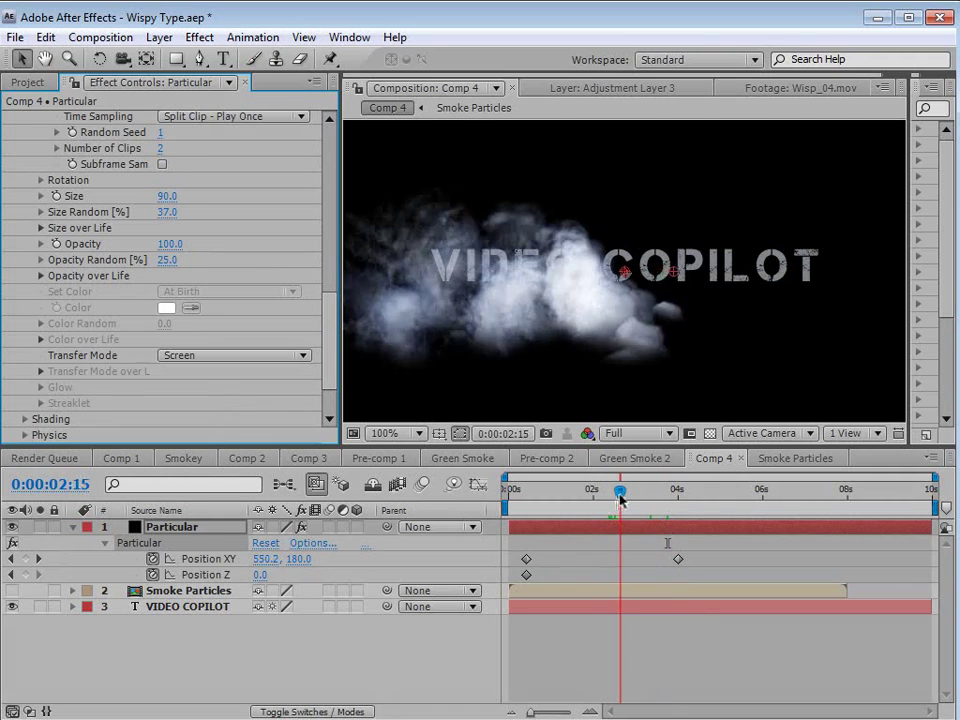
pyautogui.click(260, 358)
pyautogui.click(221, 381)
pyautogui.moveTo(540, 490); pyautogui.dragTo(640, 508)
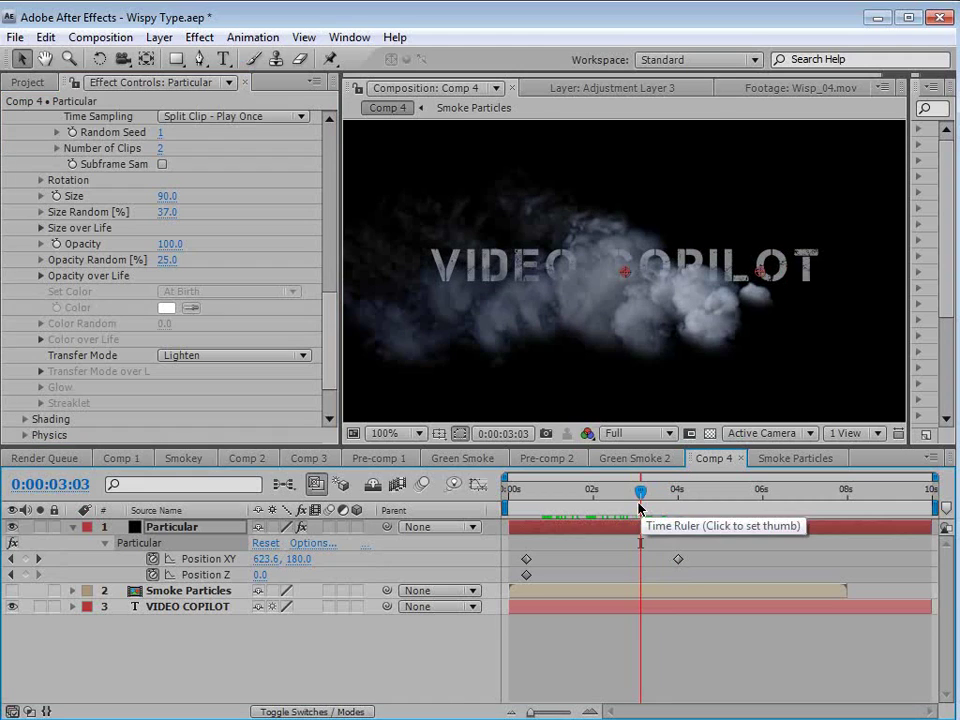
pyautogui.click(238, 355)
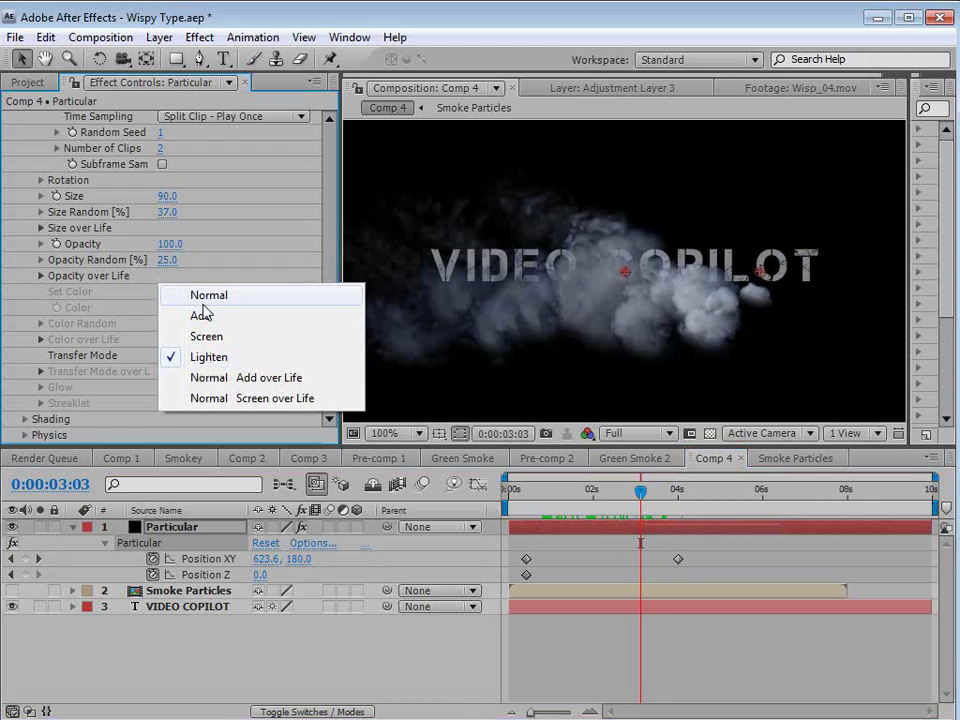
pyautogui.click(207, 296)
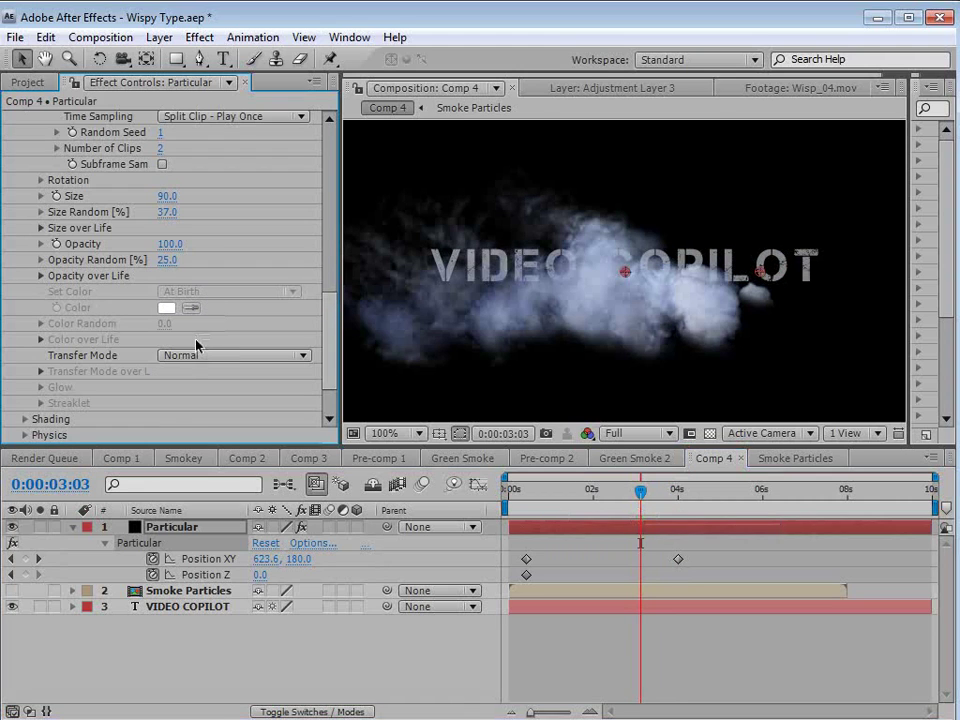
pyautogui.moveTo(640, 491); pyautogui.dragTo(669, 497)
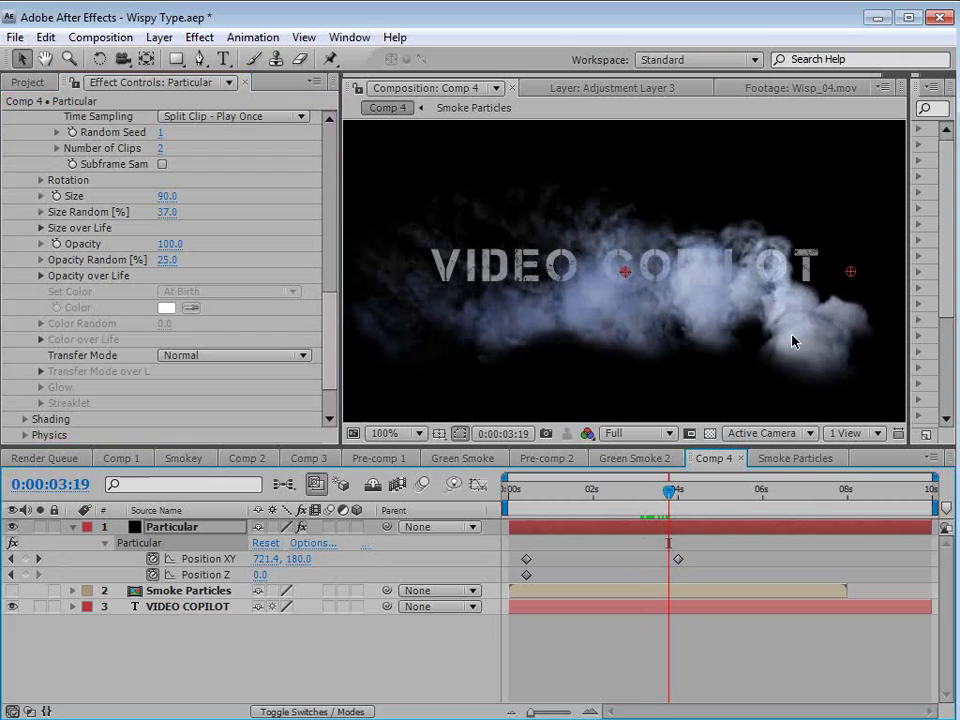
pyautogui.press(',')
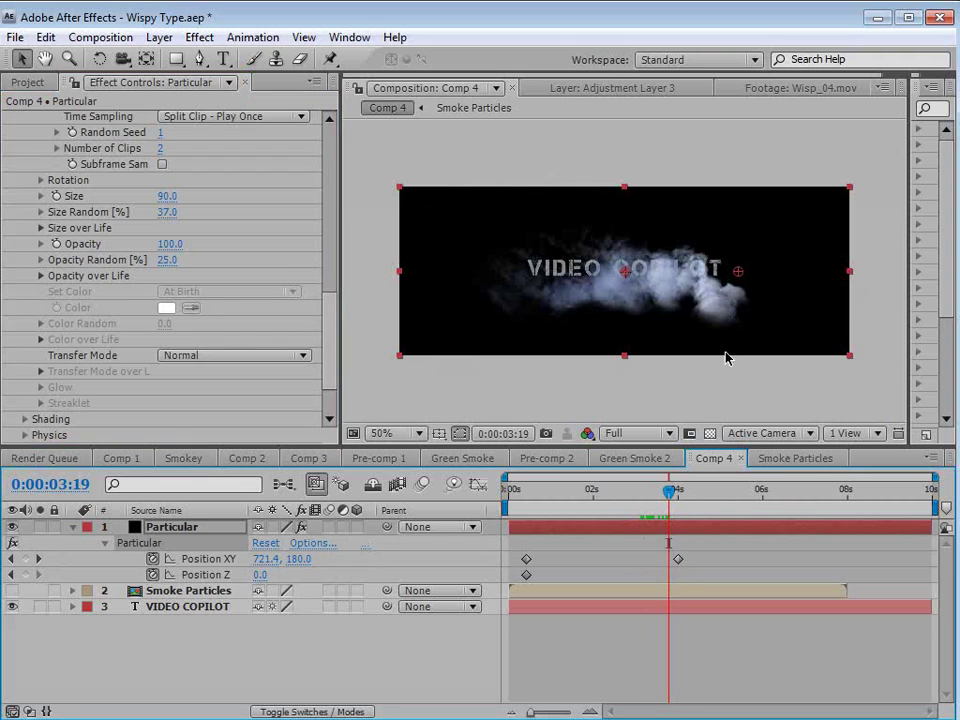
# Raise the Particular emitter at 0:00:00:10 so its Position XY keyframe is 226, 157
pyautogui.moveTo(542, 518); pyautogui.dragTo(526, 518)
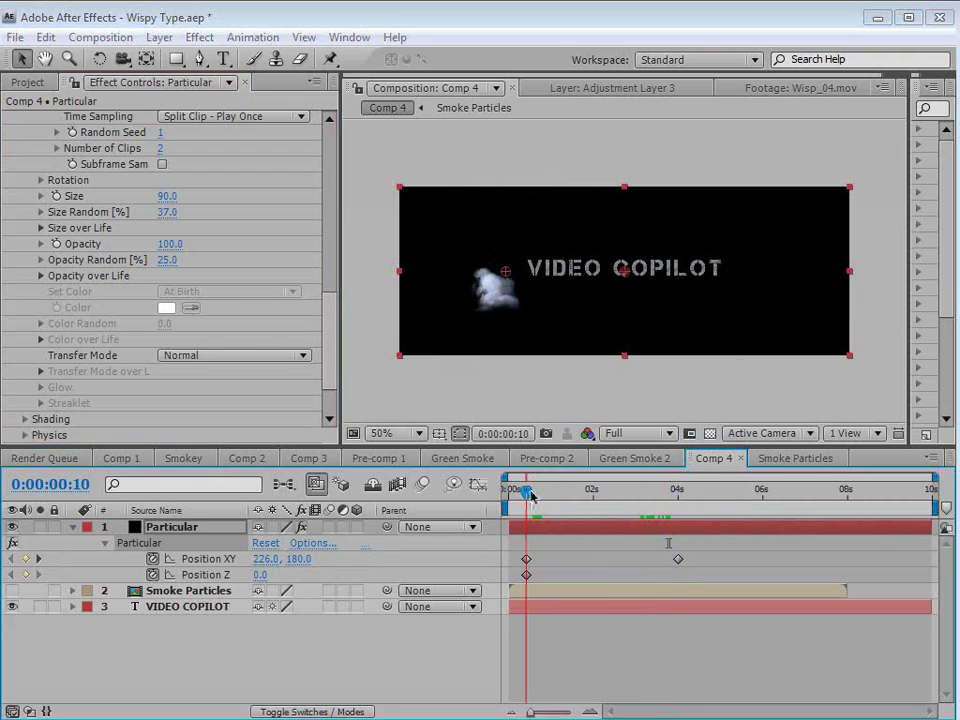
pyautogui.click(172, 527)
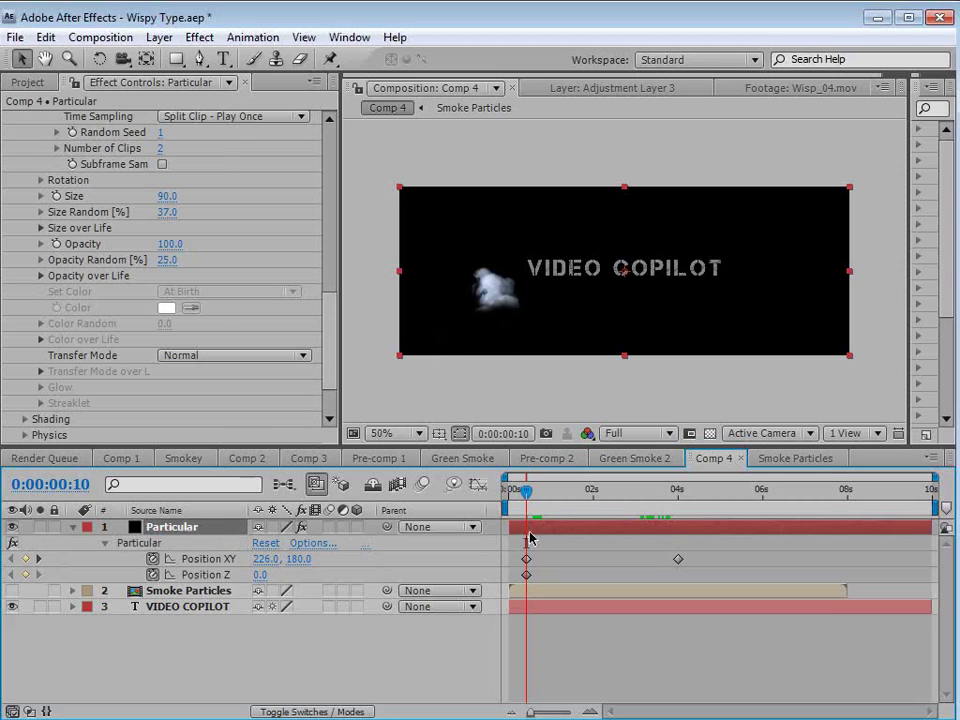
pyautogui.moveTo(328, 317)
pyautogui.mouseDown()
pyautogui.moveTo(325, 204)
pyautogui.moveTo(128, 133)
pyautogui.mouseUp()
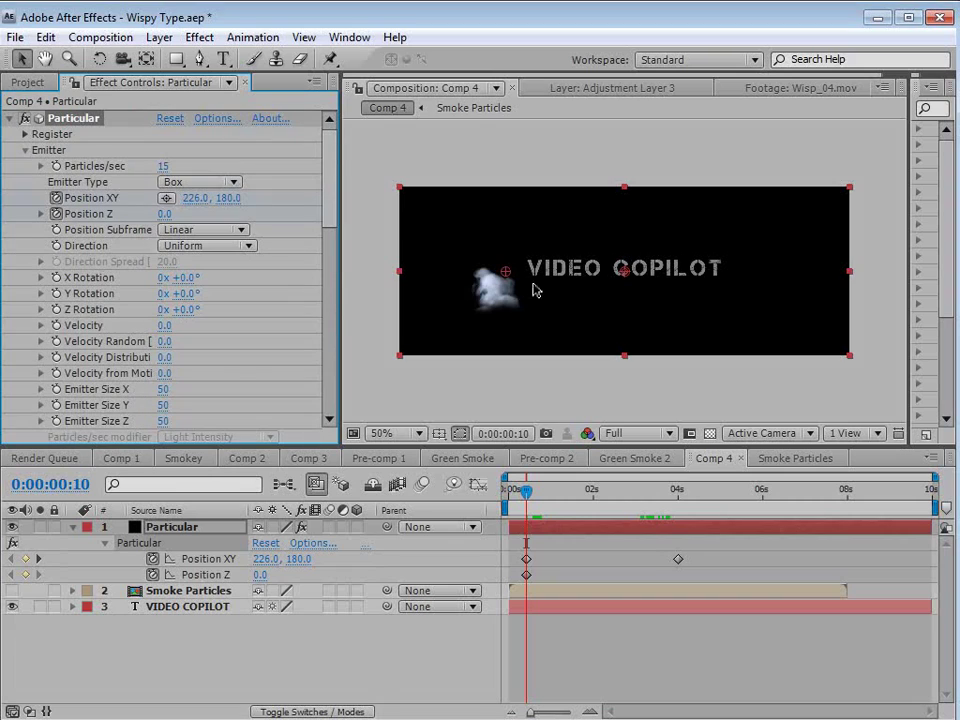
pyautogui.press('/')
pyautogui.moveTo(386, 276); pyautogui.dragTo(386, 255)
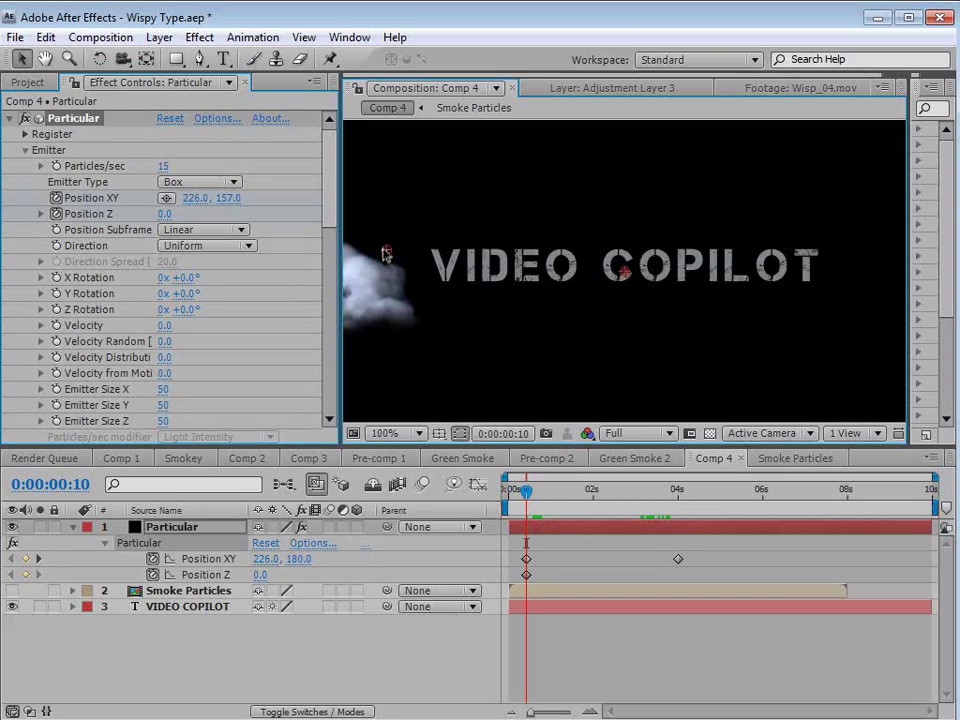
pyautogui.click(297, 559)
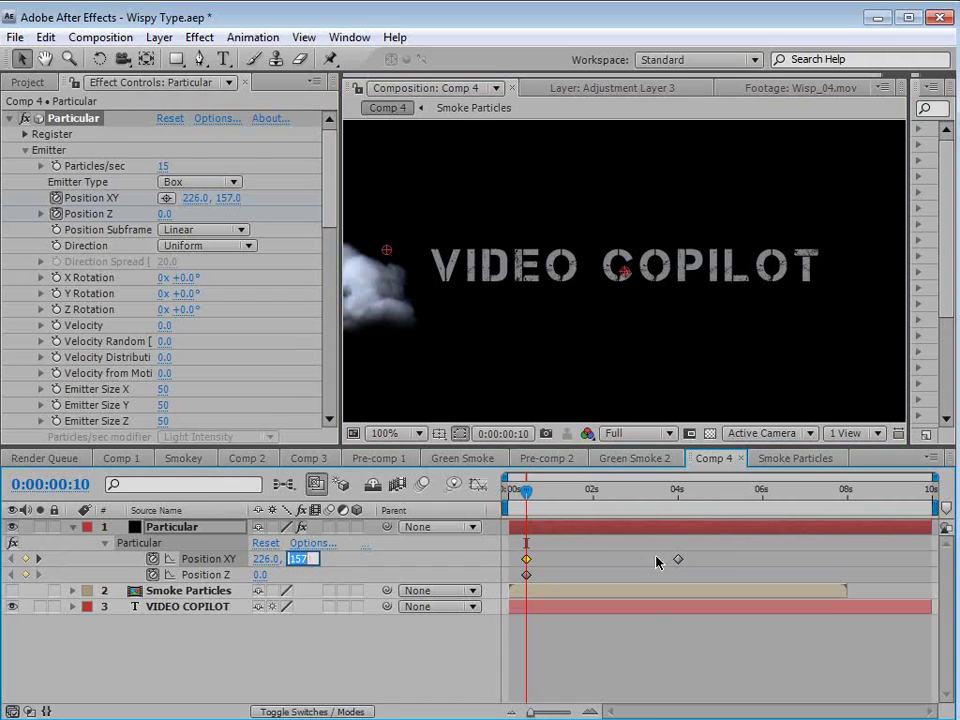
# Set the Y value of the emitter's Position XY keyframe at 0:00:04:00 to 157
pyautogui.moveTo(628, 491); pyautogui.dragTo(673, 552)
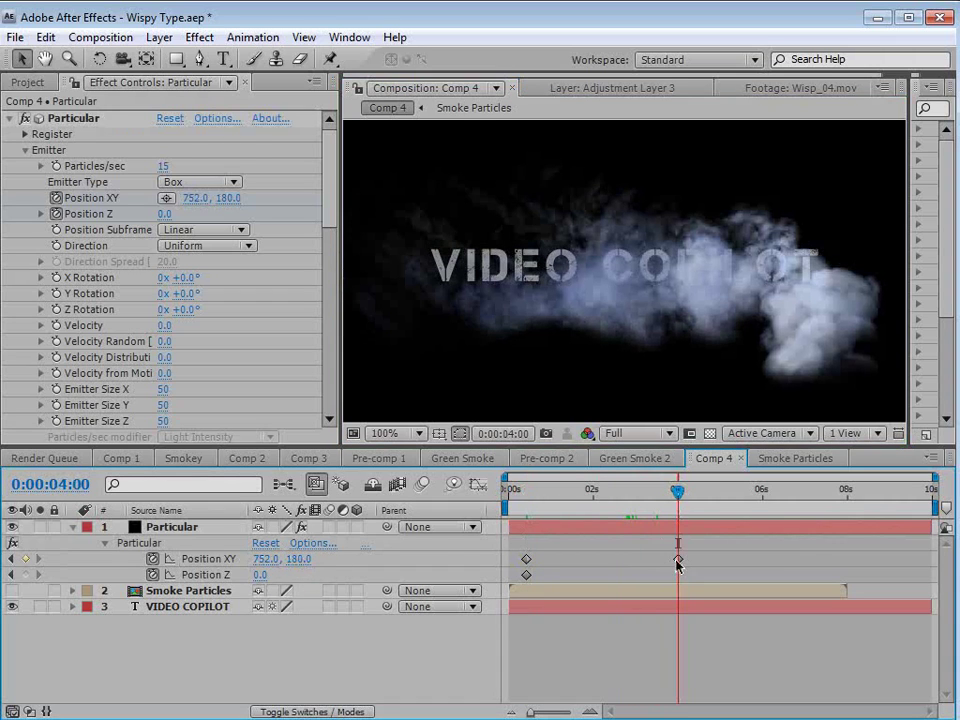
pyautogui.click(297, 559)
pyautogui.write('0')
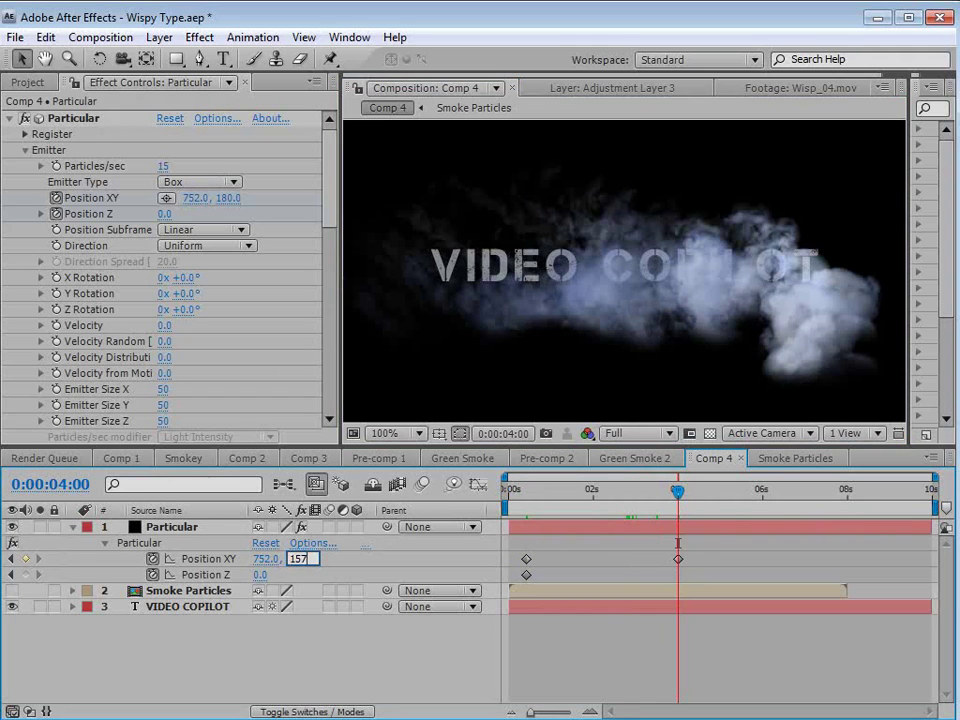
pyautogui.press('Return')
# Keyframe Particles/sec at 15 on 0:00:00:10 and set it to 0 one frame earlier, at 0:00:00:09
pyautogui.moveTo(666, 491); pyautogui.dragTo(530, 517)
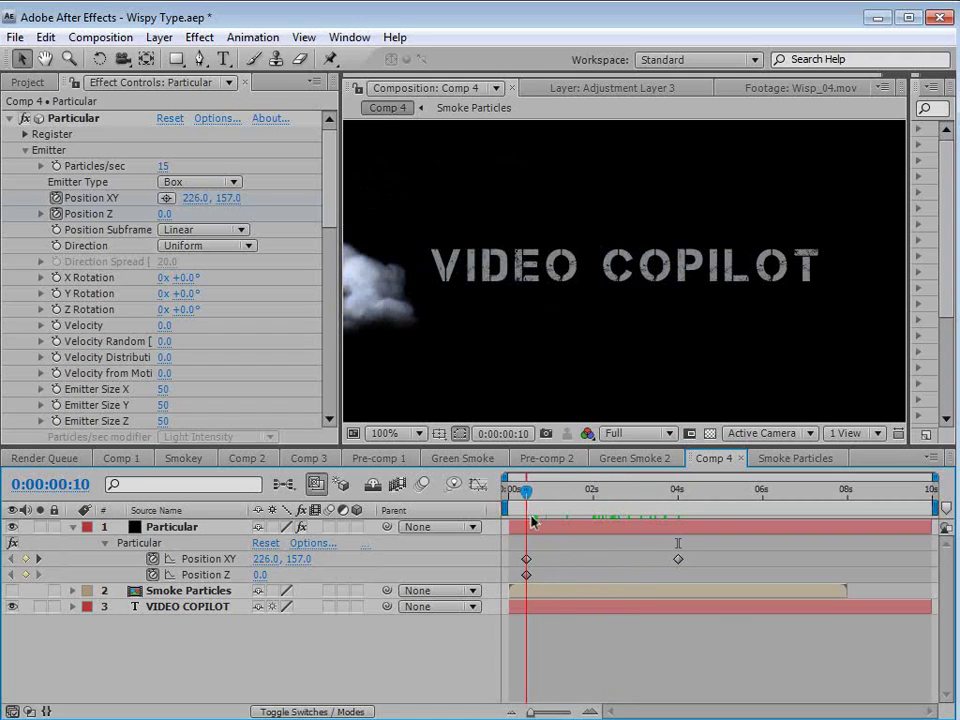
pyautogui.click(57, 170)
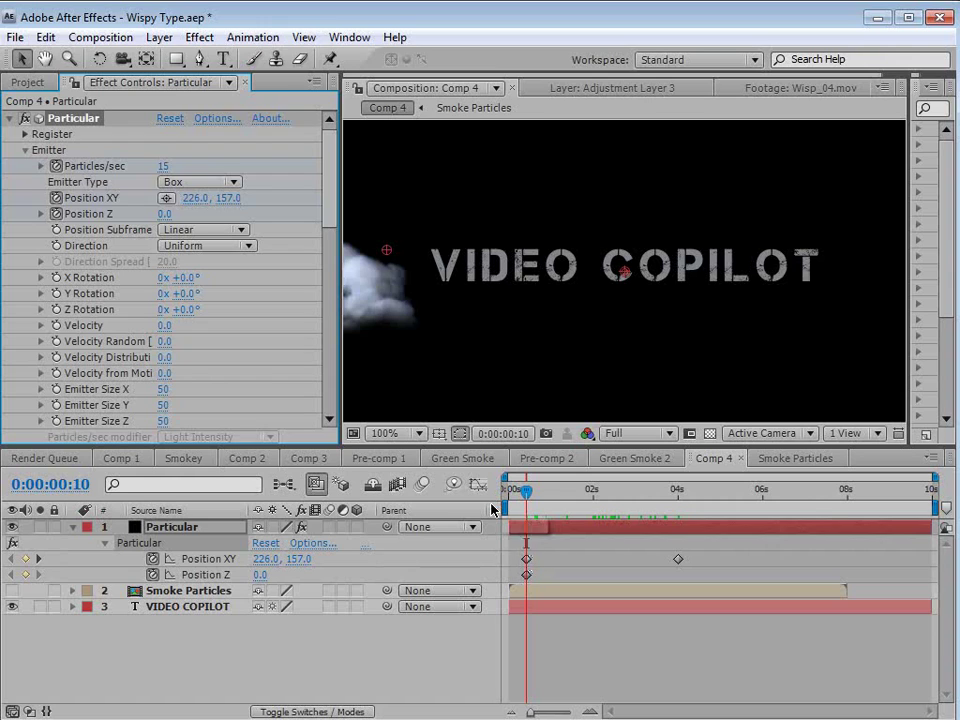
pyautogui.press('=')
pyautogui.press('=')
pyautogui.press('=')
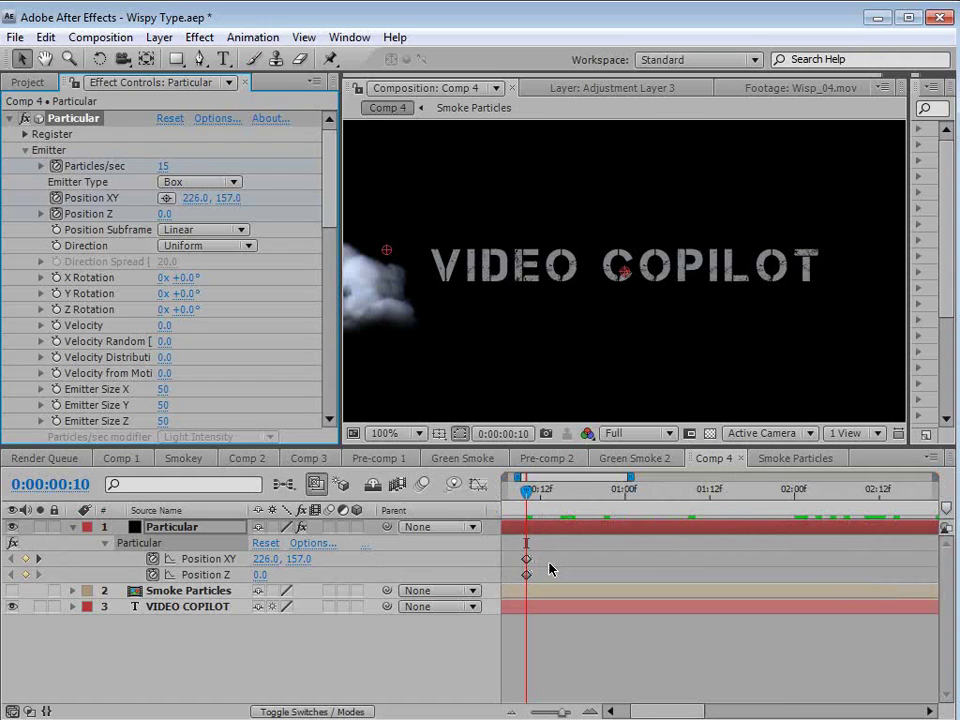
pyautogui.press('pageup')
pyautogui.click(163, 166)
pyautogui.write('0')
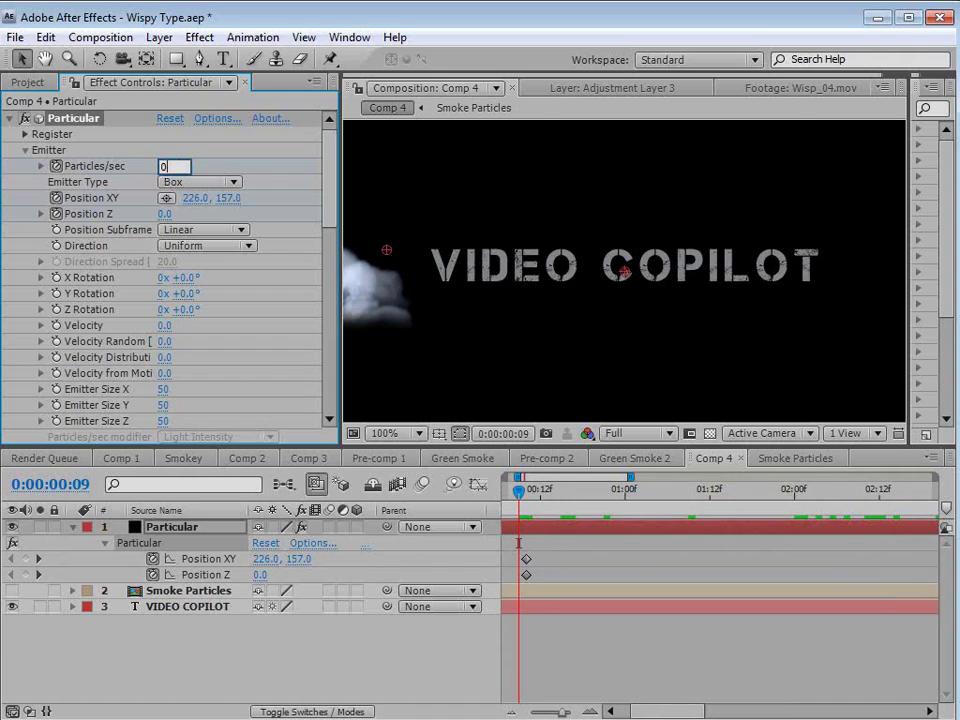
pyautogui.press('Return')
# Keyframe Particles/sec at 15 on 0:00:04:00, set it to 0 on the following frame, and preview the emission
pyautogui.moveTo(522, 494); pyautogui.dragTo(574, 495)
pyautogui.press('-')
pyautogui.press('-')
pyautogui.press('-')
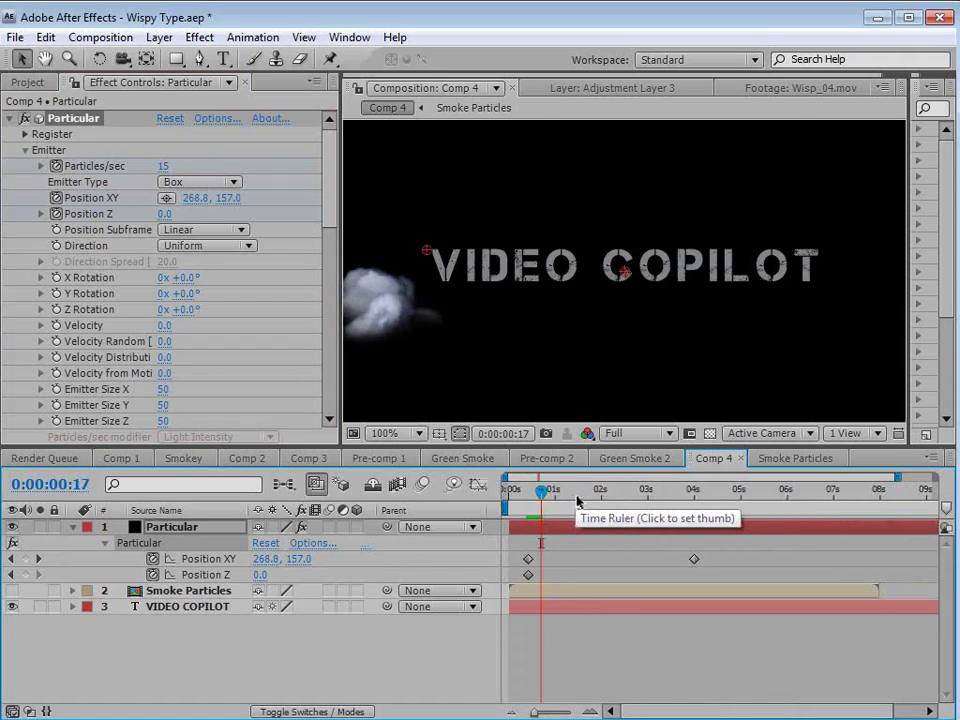
pyautogui.press('u')
pyautogui.click(692, 491)
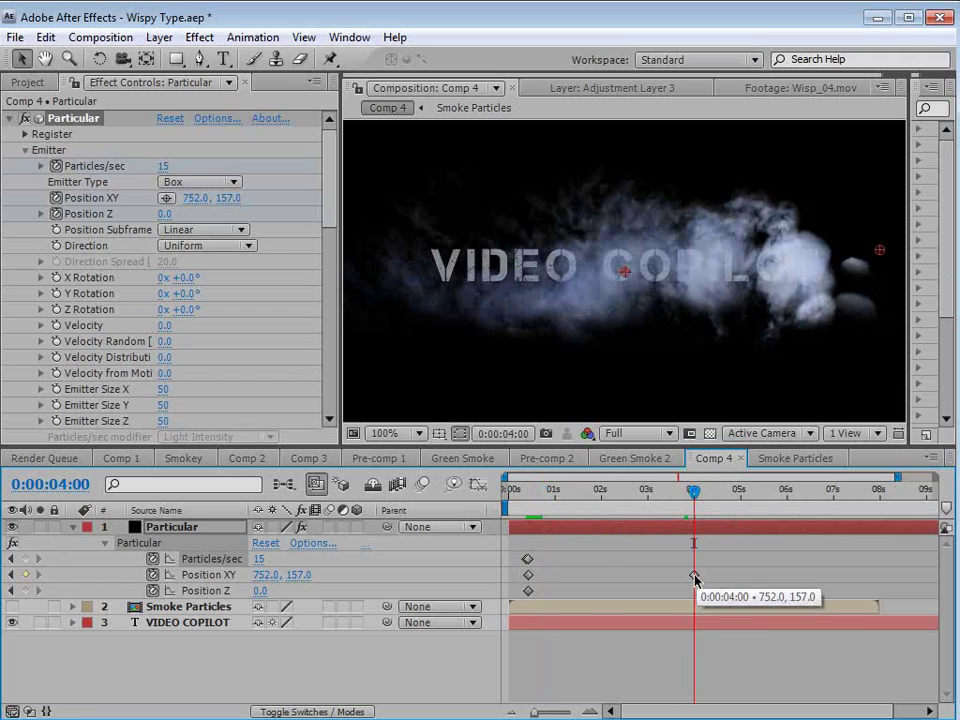
pyautogui.click(26, 559)
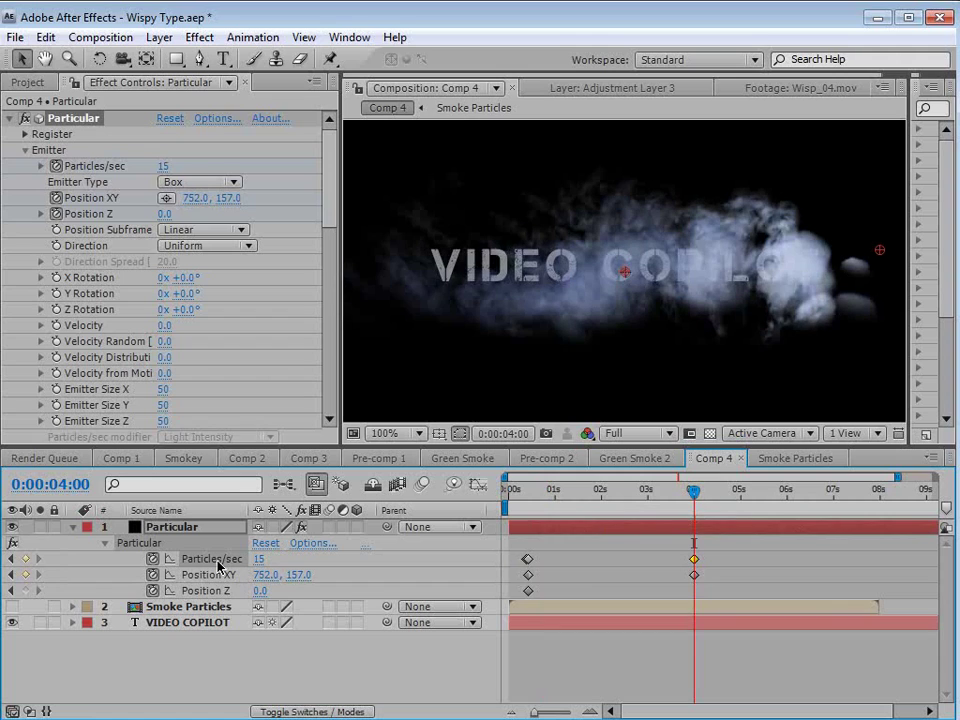
pyautogui.press('pagedown')
pyautogui.click(260, 559)
pyautogui.write('0')
pyautogui.moveTo(527, 489); pyautogui.dragTo(748, 545)
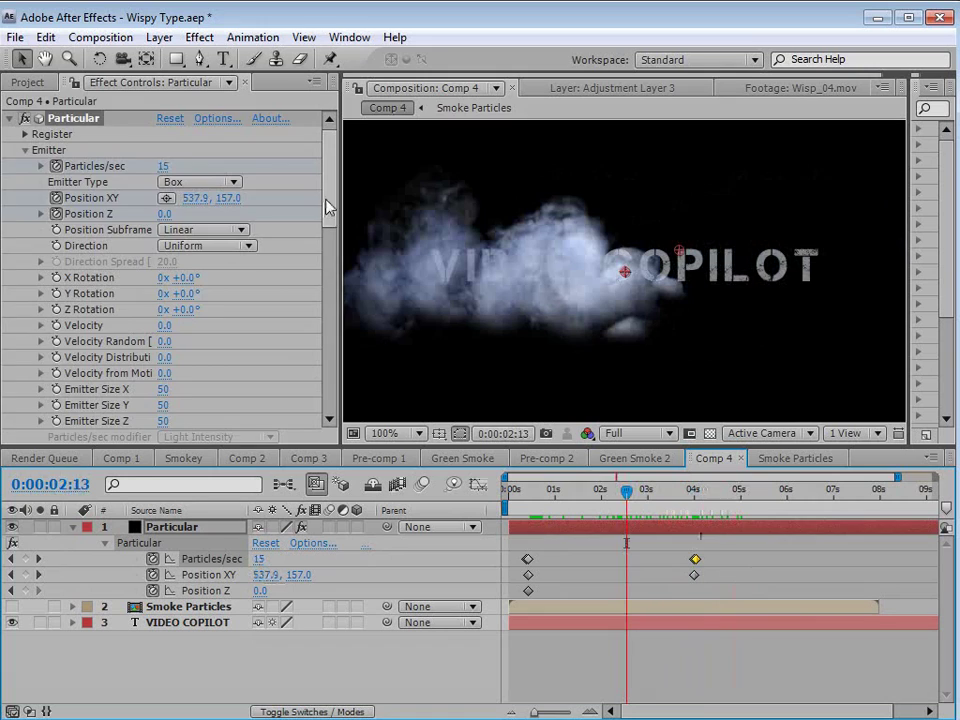
# Set the smoke sprites' Random Rotation to 10 and preview the smoke crossing the title
pyautogui.moveTo(325, 205); pyautogui.dragTo(336, 305)
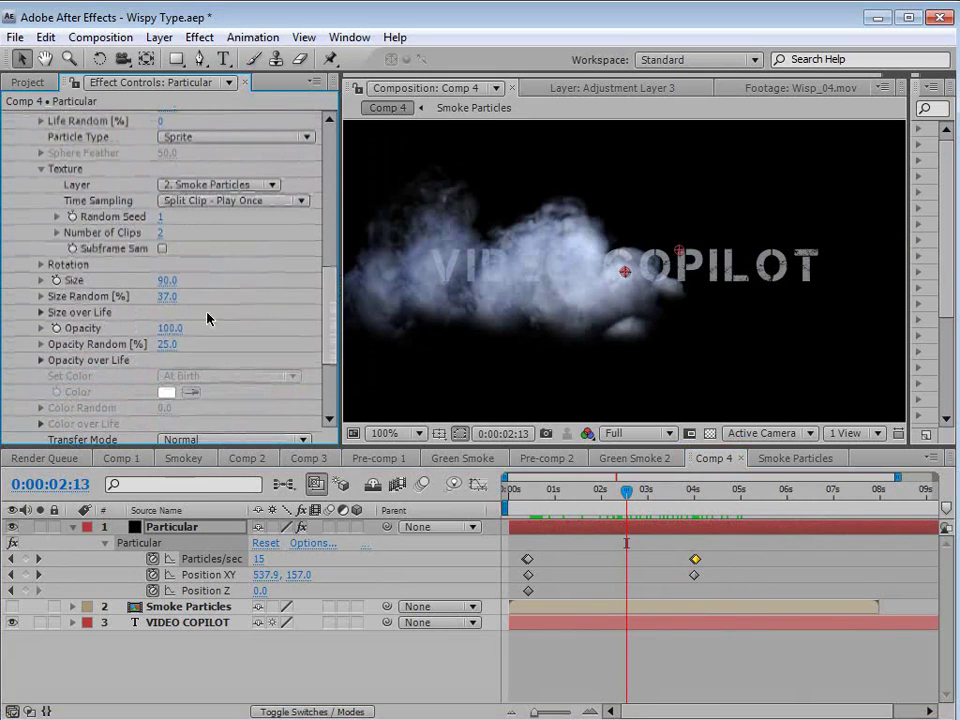
pyautogui.click(41, 265)
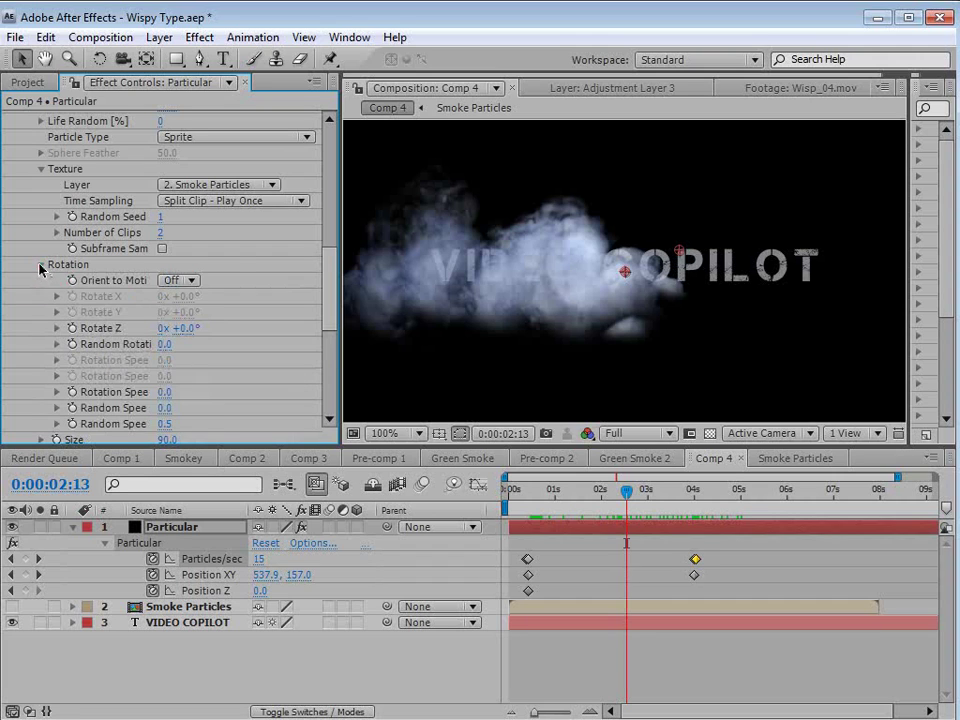
pyautogui.moveTo(332, 300); pyautogui.dragTo(332, 315)
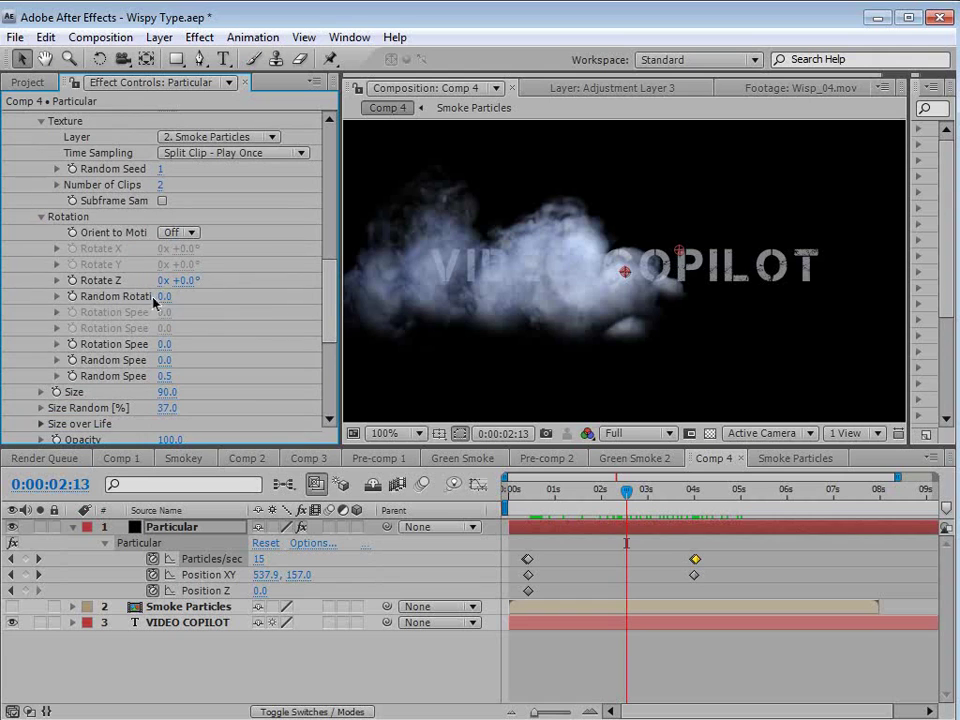
pyautogui.moveTo(164, 296); pyautogui.dragTo(176, 302)
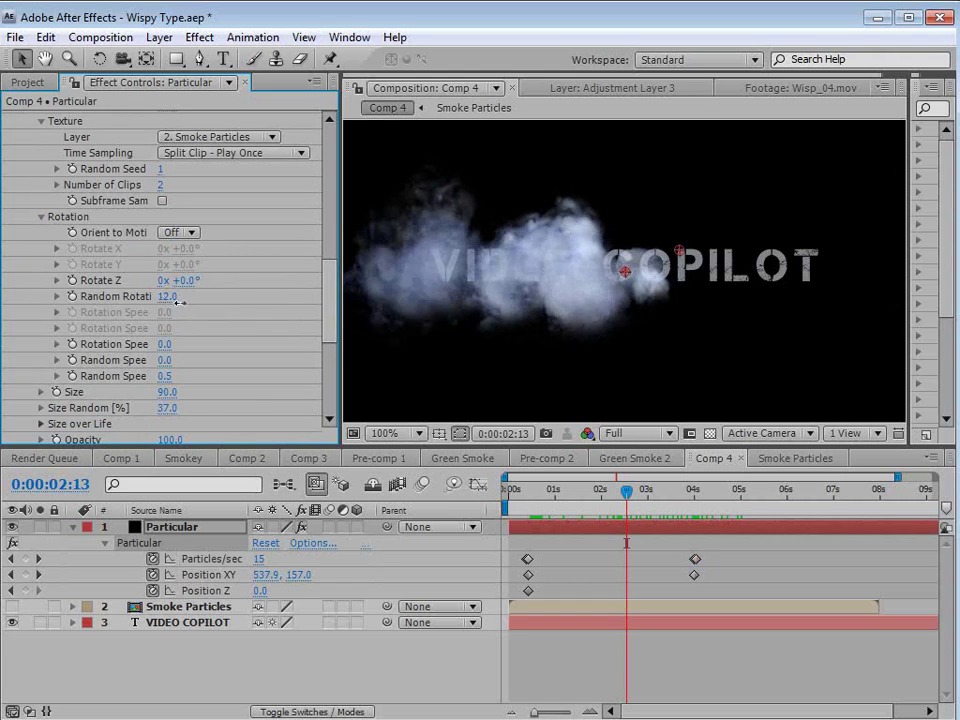
pyautogui.moveTo(541, 490); pyautogui.dragTo(728, 543)
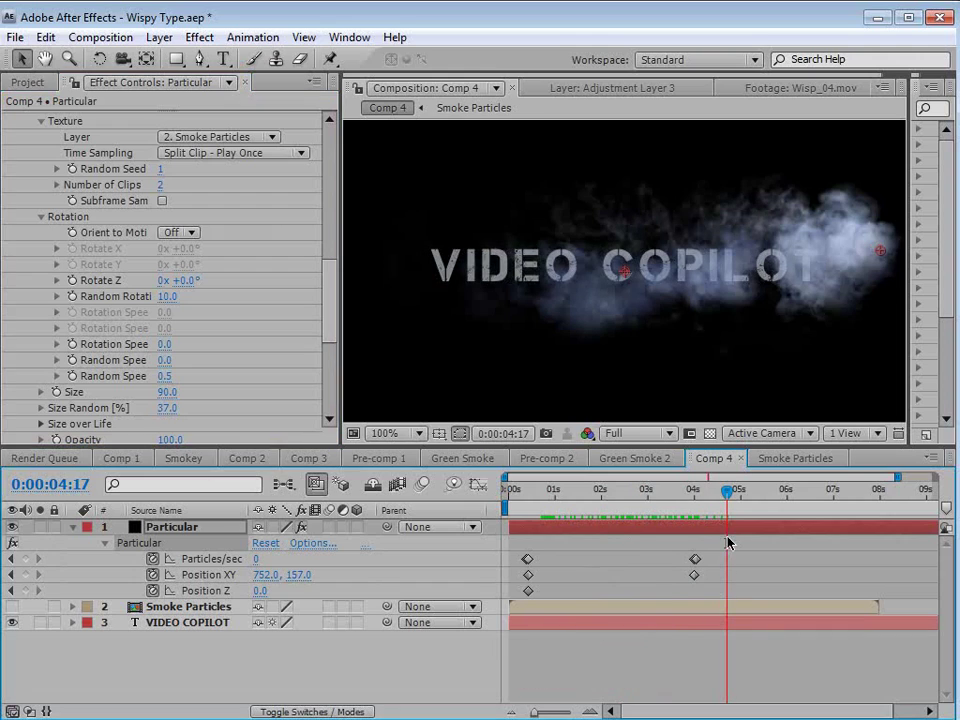
# Draw a rectangular mask just before the first letter on the VIDEO COPILOT layer at 0:00:00:22 and set its mode to Subtract
pyautogui.scroll(-2, 594, 378)
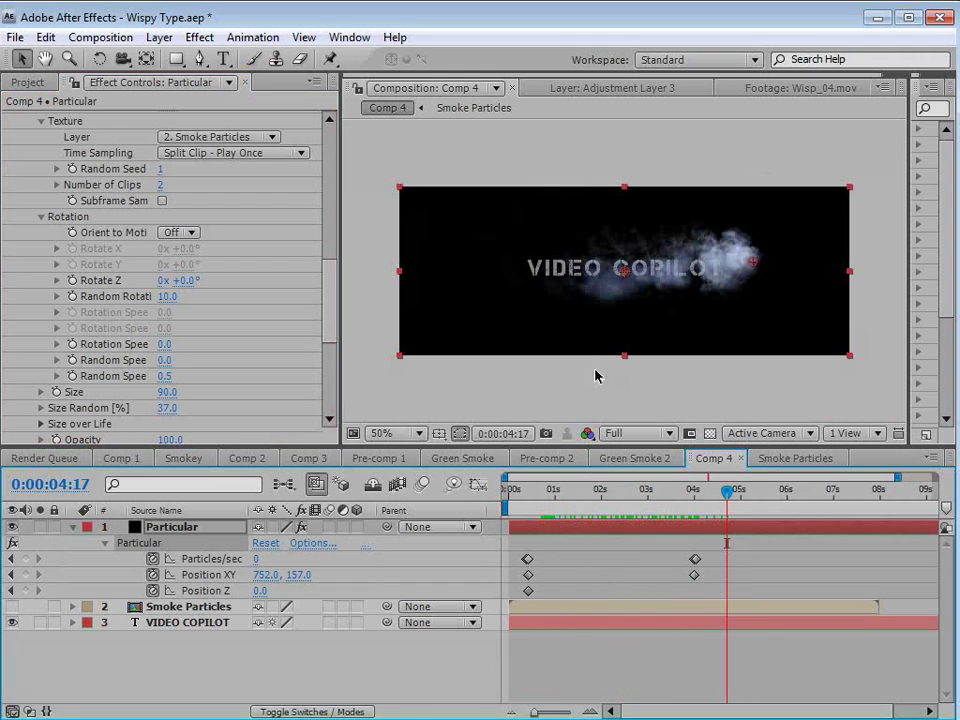
pyautogui.click(73, 527)
pyautogui.click(178, 558)
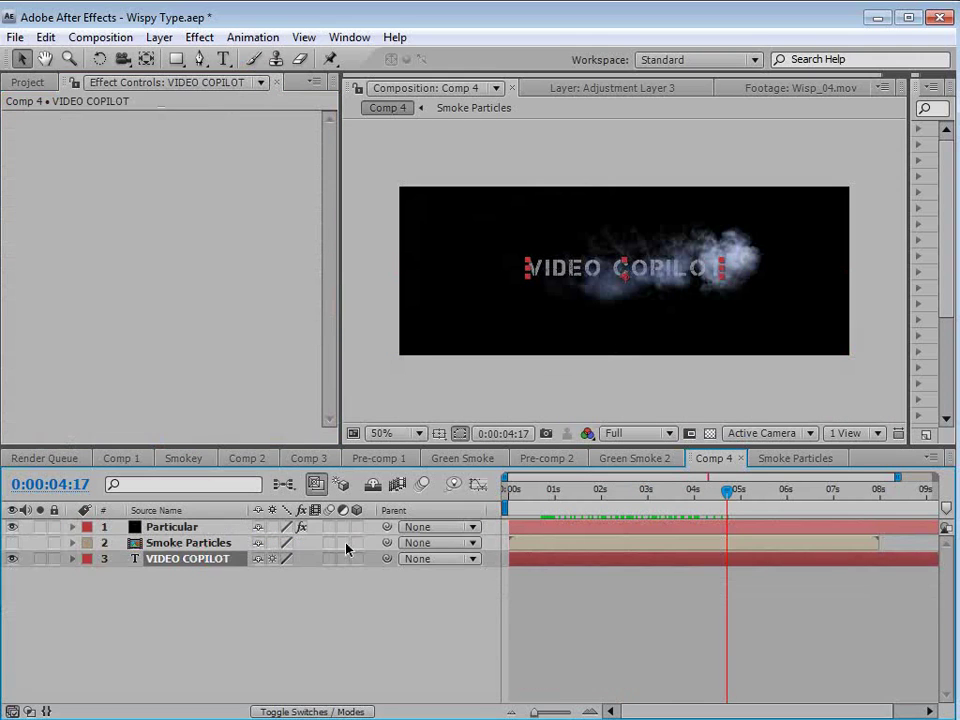
pyautogui.moveTo(560, 490)
pyautogui.mouseDown()
pyautogui.moveTo(638, 490)
pyautogui.moveTo(550, 490)
pyautogui.mouseUp()
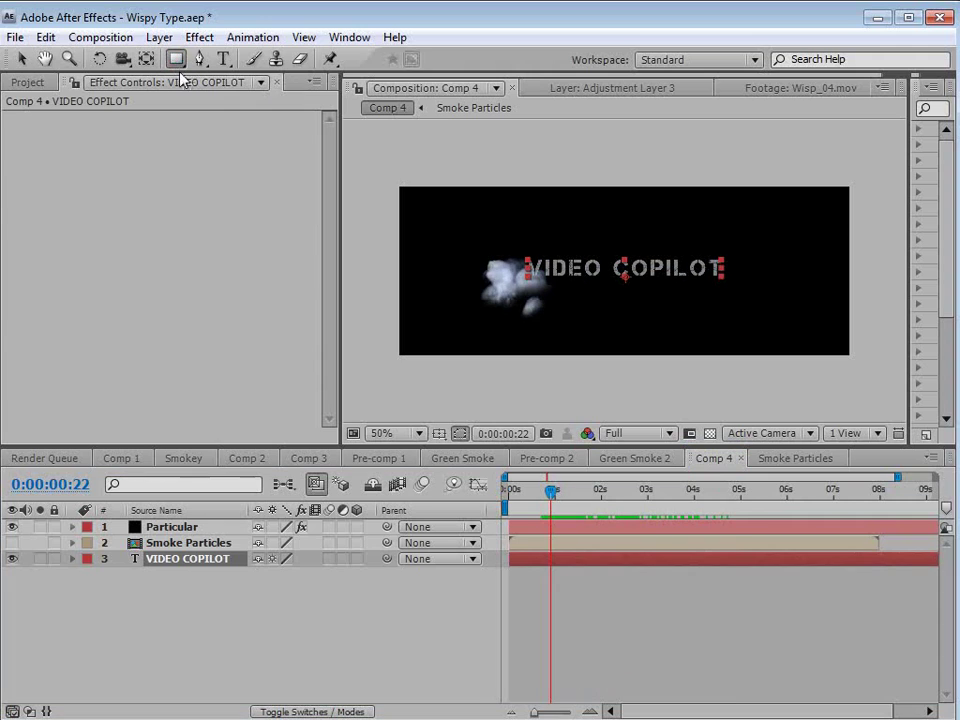
pyautogui.moveTo(365, 210); pyautogui.dragTo(508, 357)
pyautogui.click(280, 606)
pyautogui.click(296, 628)
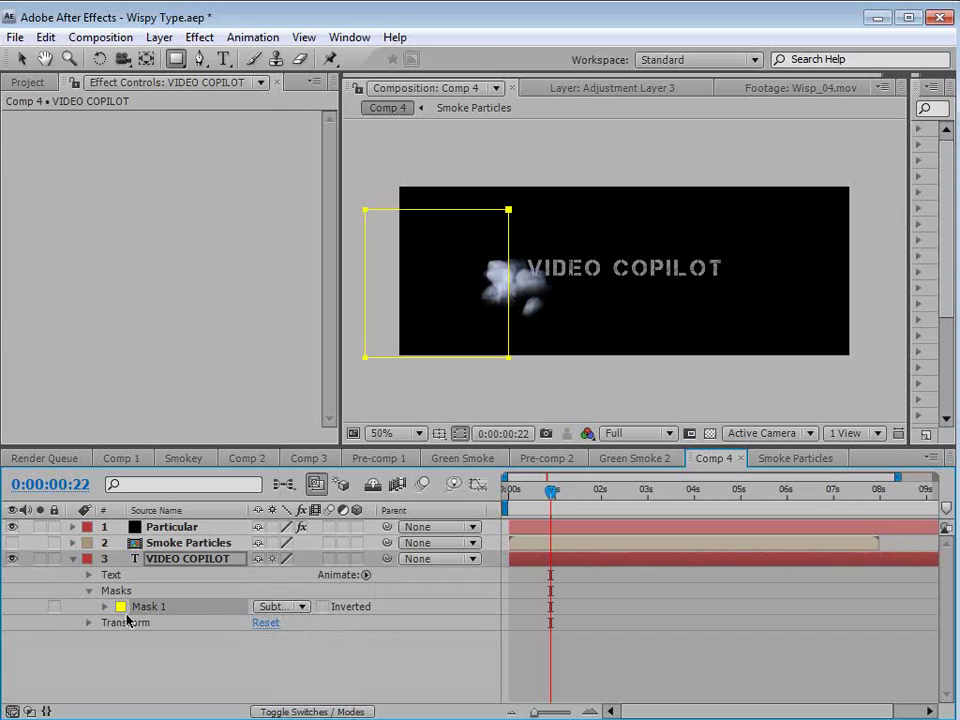
# Keyframe the Mask Path at 0:00:00:22 and, at 0:00:04:03, stretch the mask's right edge past the end of the title
pyautogui.click(105, 606)
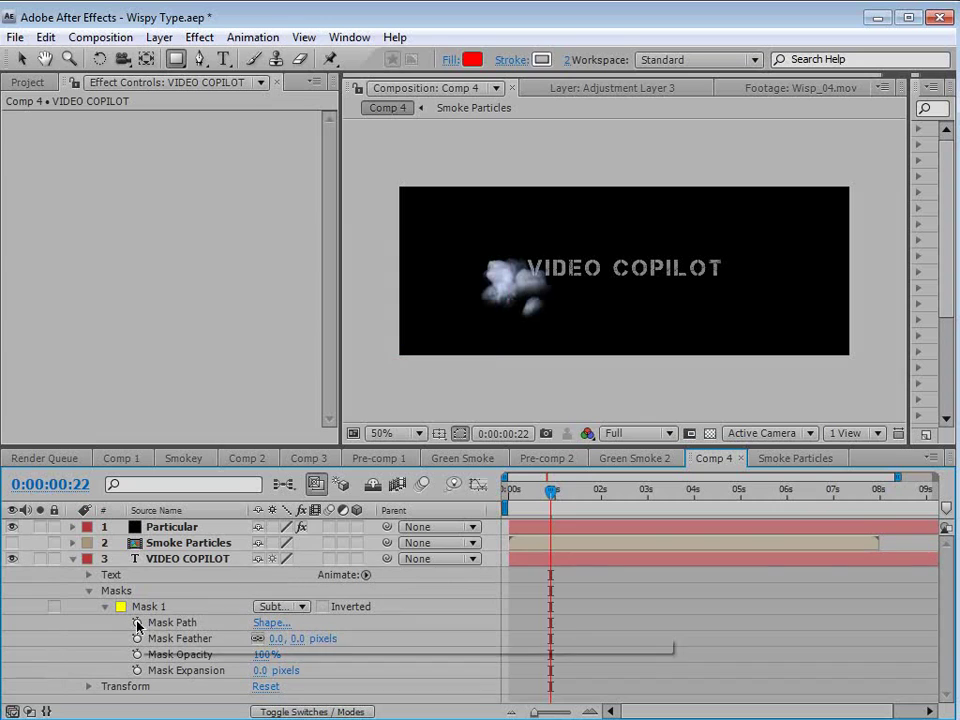
pyautogui.click(137, 622)
pyautogui.moveTo(551, 491); pyautogui.dragTo(699, 494)
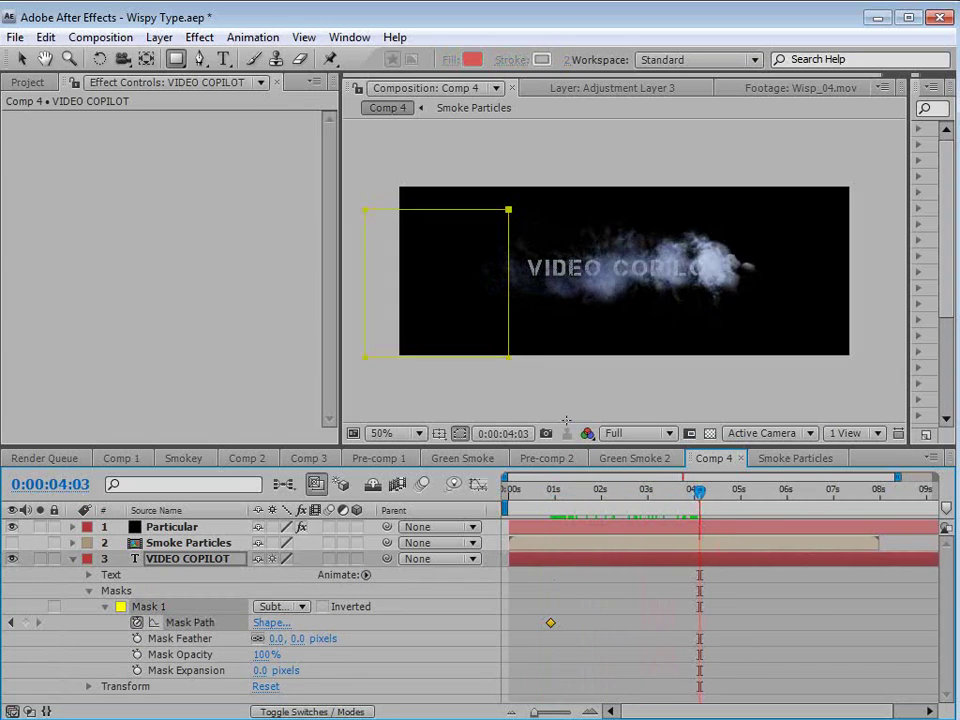
pyautogui.press('v')
pyautogui.doubleClick(509, 358)
pyautogui.moveTo(508, 283); pyautogui.dragTo(735, 304)
# Change the title mask's mode to Add and preview the text being revealed along with the smoke
pyautogui.click(673, 589)
pyautogui.moveTo(680, 493); pyautogui.dragTo(636, 500)
pyautogui.click(281, 606)
pyautogui.click(285, 585)
pyautogui.moveTo(534, 505); pyautogui.dragTo(670, 527)
pyautogui.press('.')
pyautogui.press('.')
pyautogui.moveTo(583, 500); pyautogui.dragTo(675, 503)
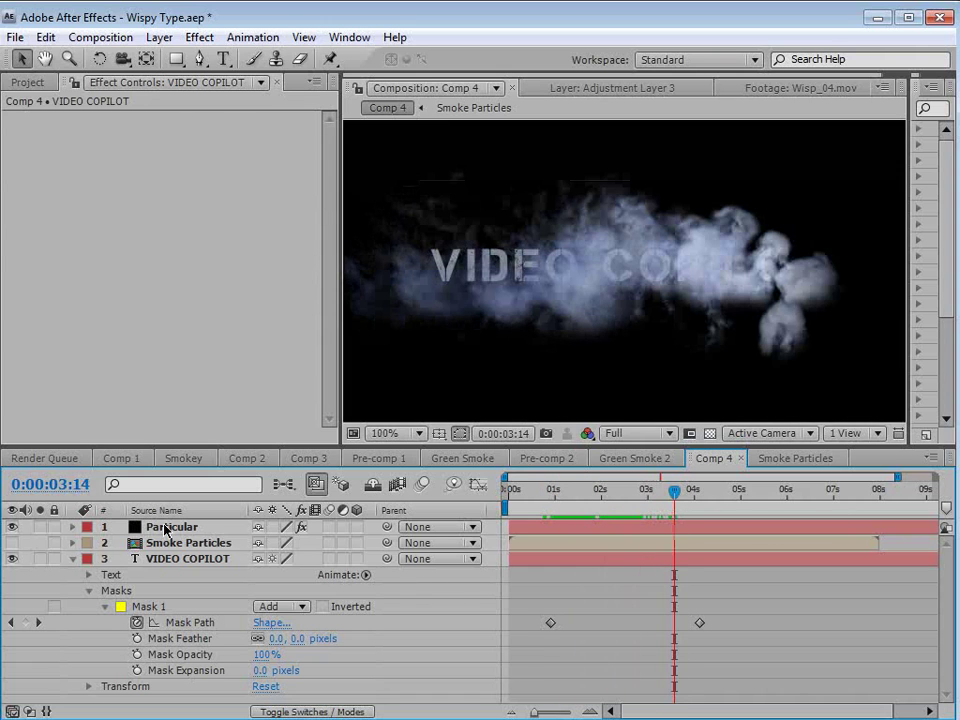
# Set the Particular layer's blending mode to Screen and collapse the VIDEO COPILOT layer's properties
pyautogui.click(166, 529)
pyautogui.press('F4')
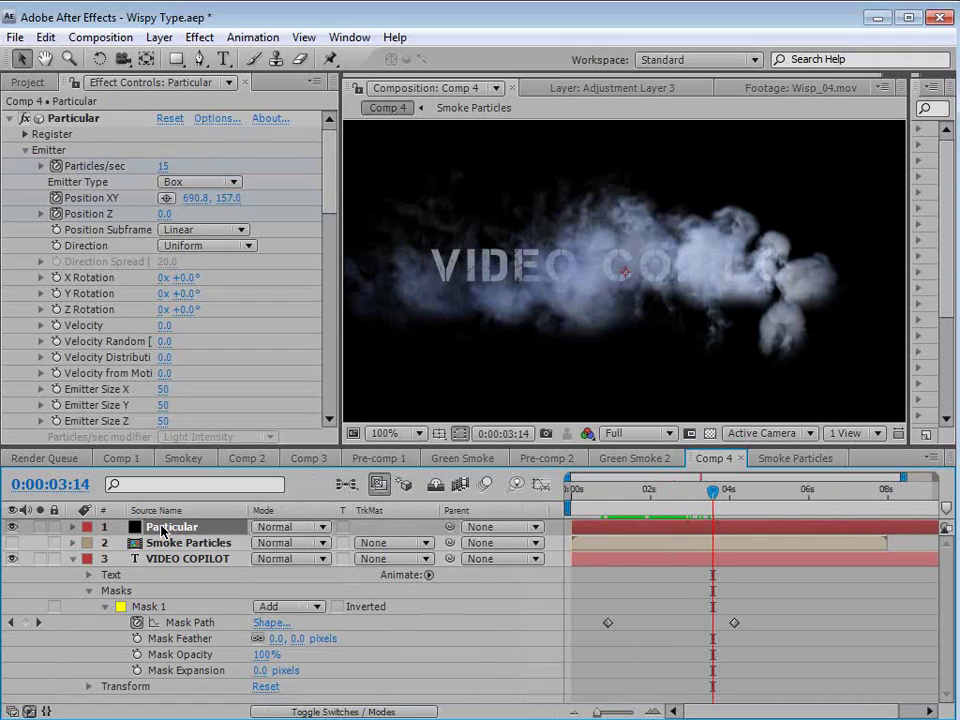
pyautogui.click(285, 527)
pyautogui.click(280, 712)
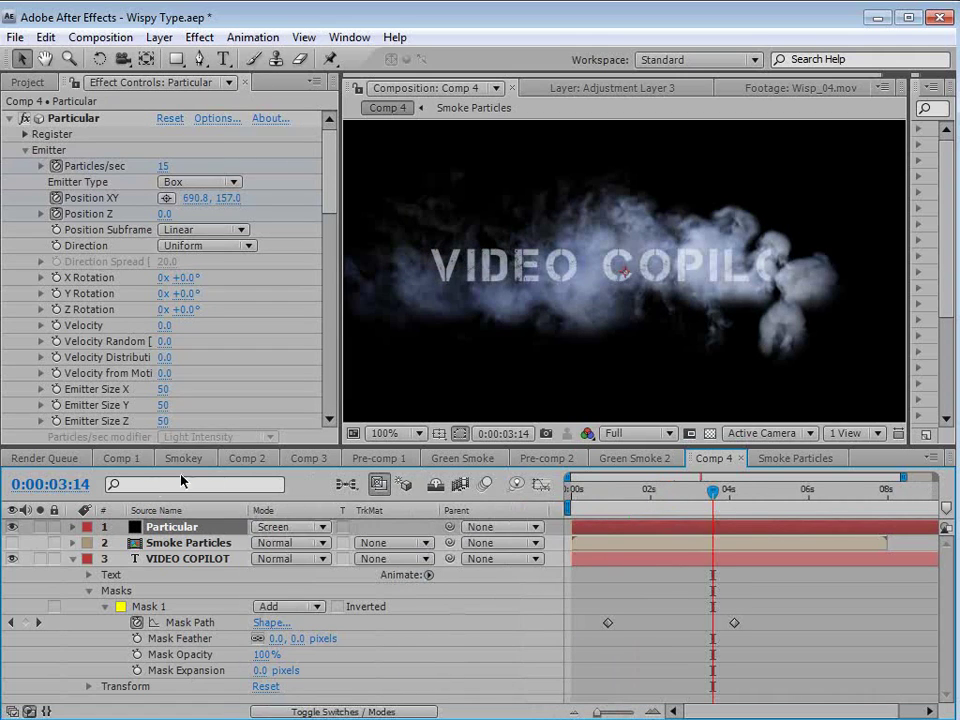
pyautogui.click(74, 559)
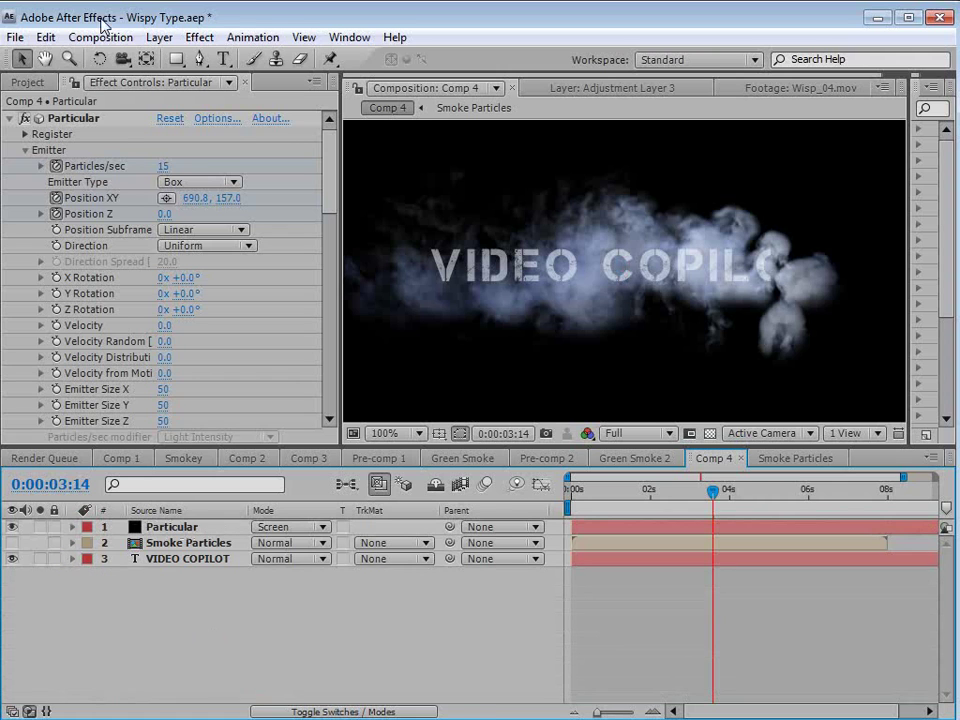
# Create a black 960 x 360 px solid named BG and place it beneath all the other layers
pyautogui.click(159, 37)
pyautogui.moveTo(250, 64)
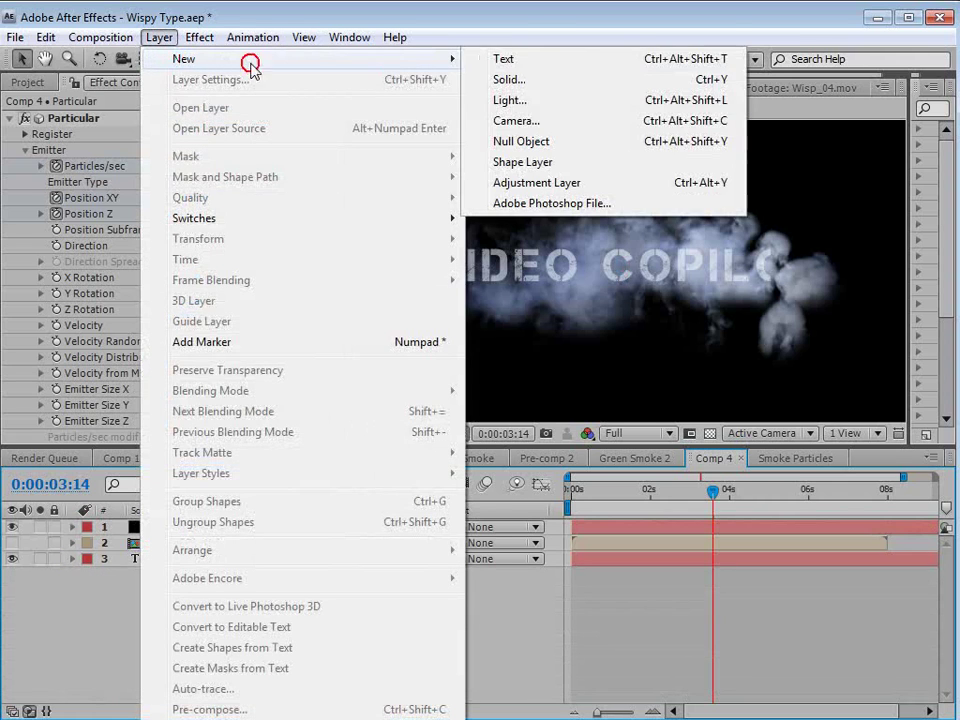
pyautogui.click(508, 79)
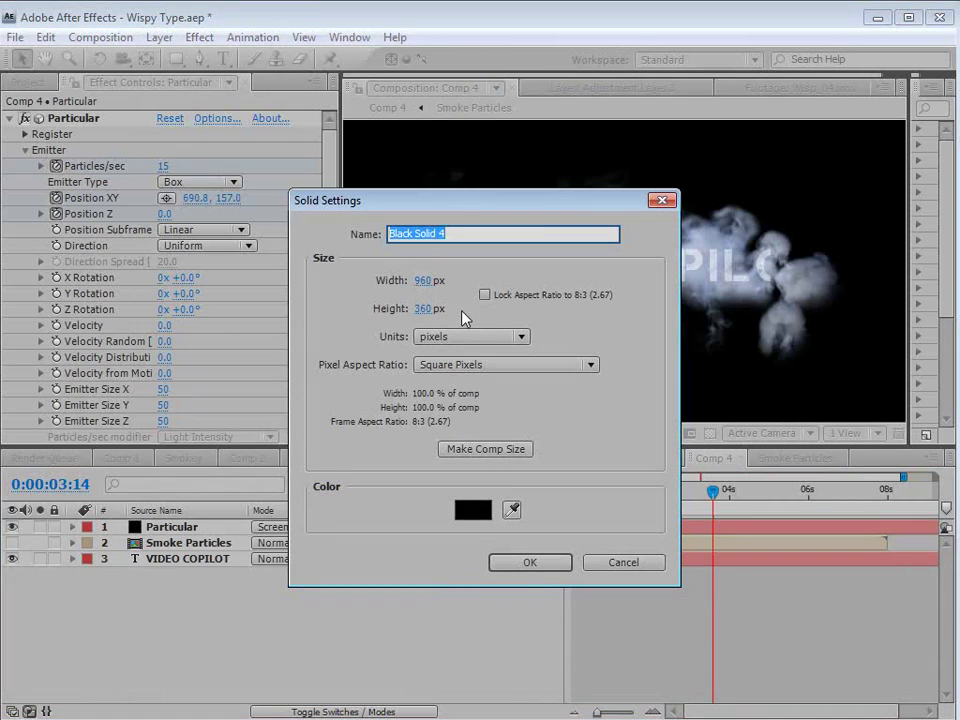
pyautogui.write('BG')
pyautogui.click(525, 562)
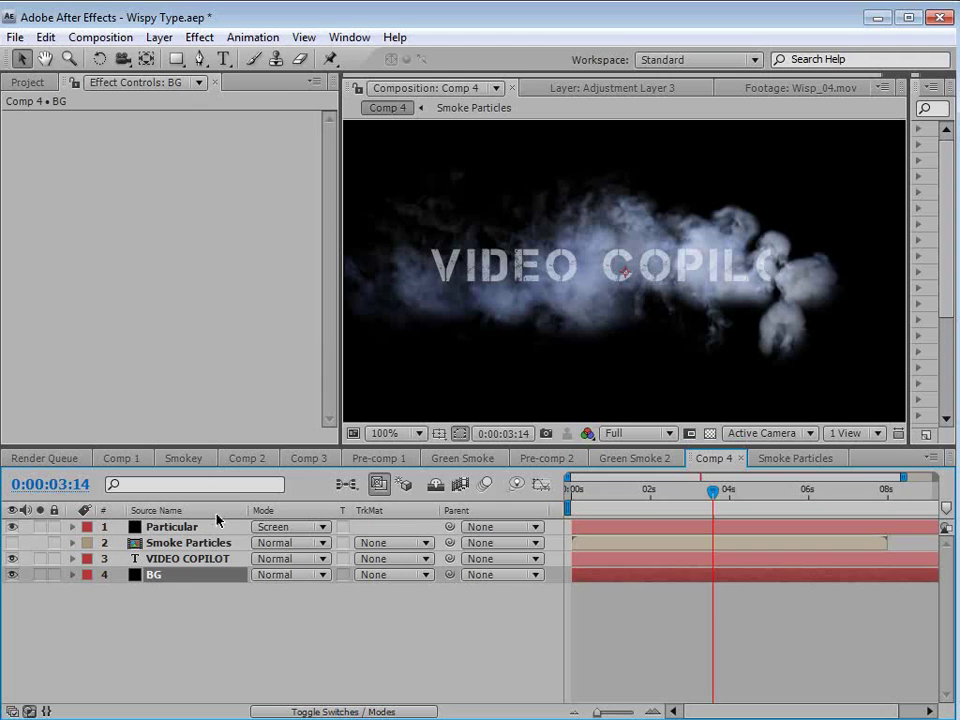
# Feather the VIDEO COPILOT layer's mask by 23 pixels and preview the softened text reveal through the timeline
pyautogui.moveTo(496, 440); pyautogui.dragTo(462, 441)
pyautogui.click(174, 563)
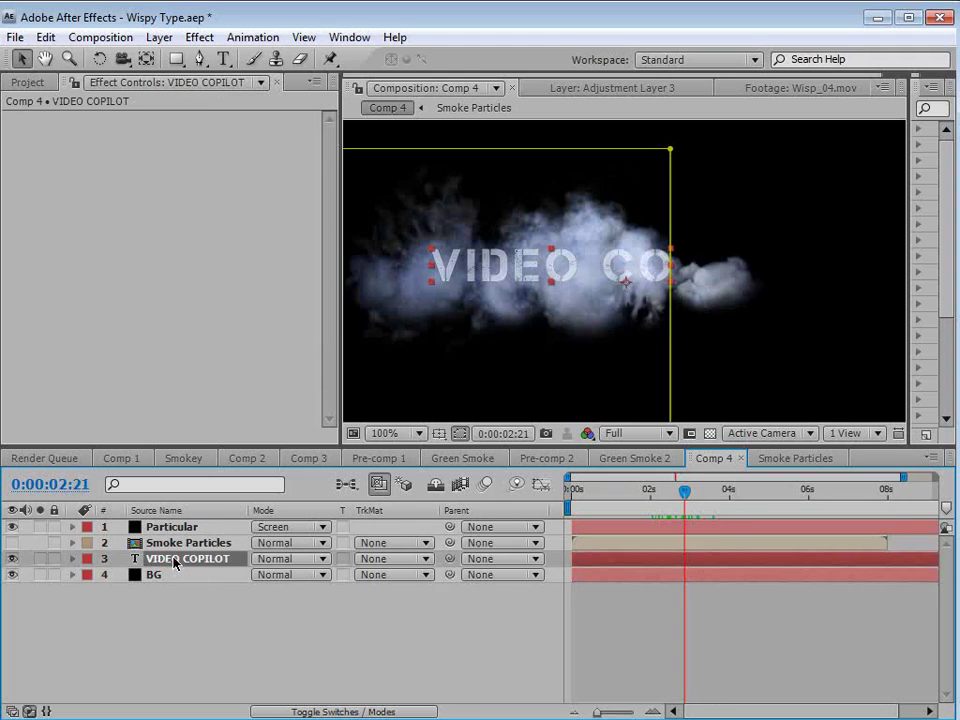
pyautogui.press('f')
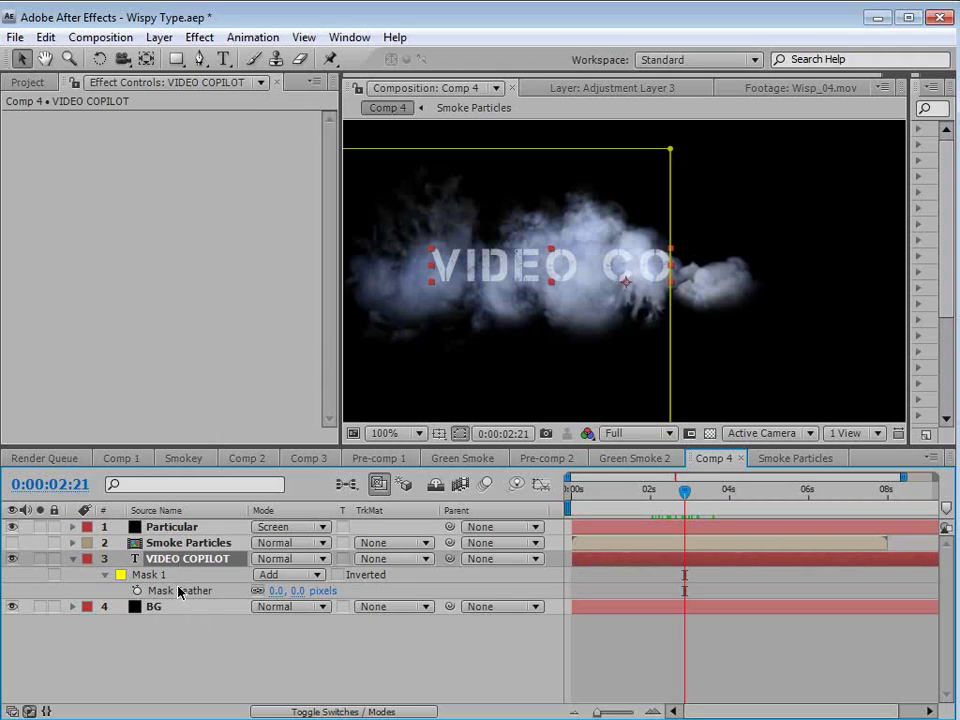
pyautogui.click(300, 591)
pyautogui.write('23')
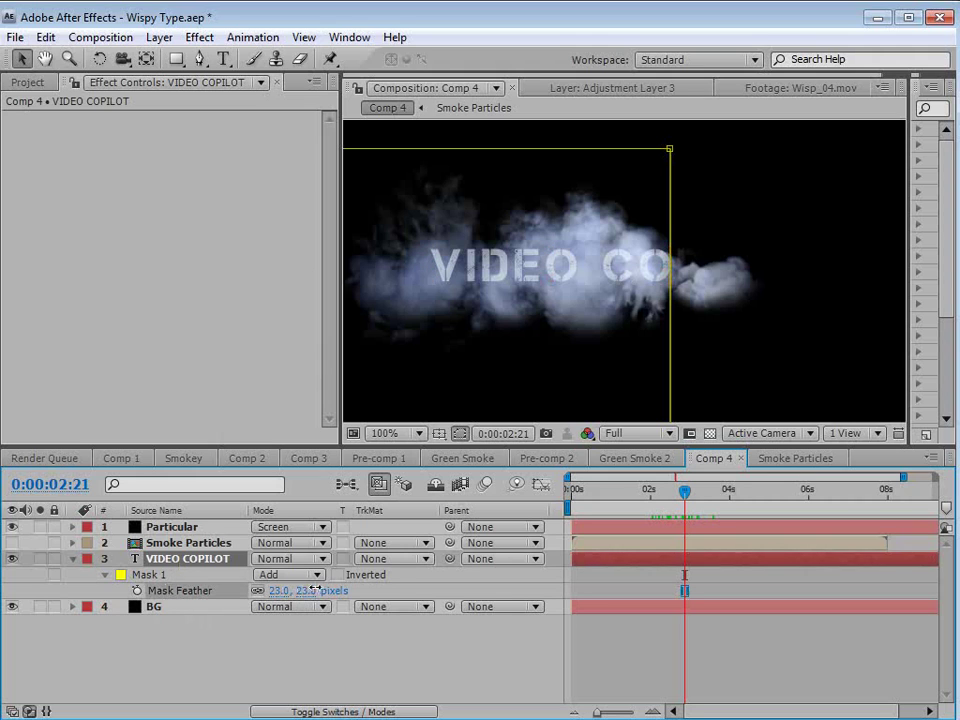
pyautogui.press('Return')
pyautogui.click(660, 490)
pyautogui.moveTo(660, 490); pyautogui.dragTo(753, 529)
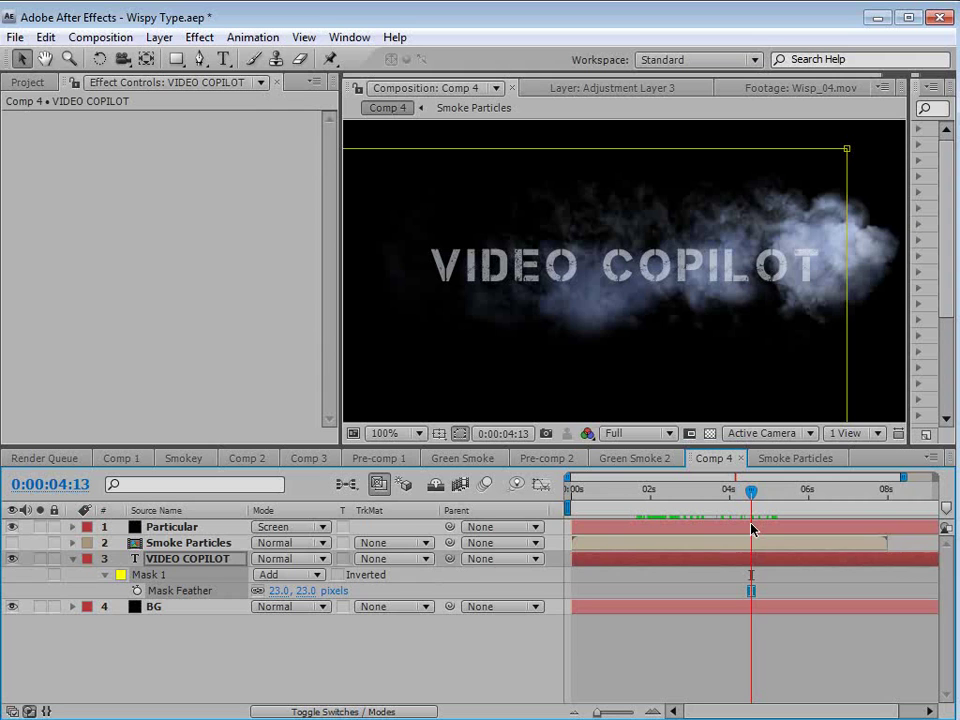
pyautogui.moveTo(753, 529); pyautogui.dragTo(634, 512)
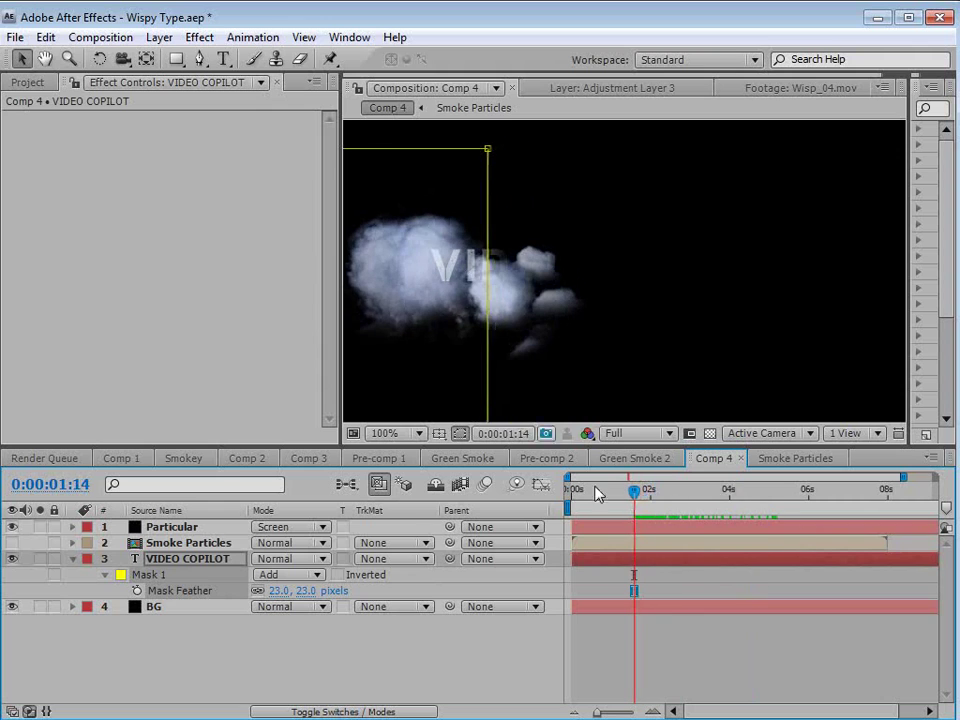
# Create a new adjustment layer and place it directly above the VIDEO COPILOT layer
pyautogui.click(159, 37)
pyautogui.click(177, 62)
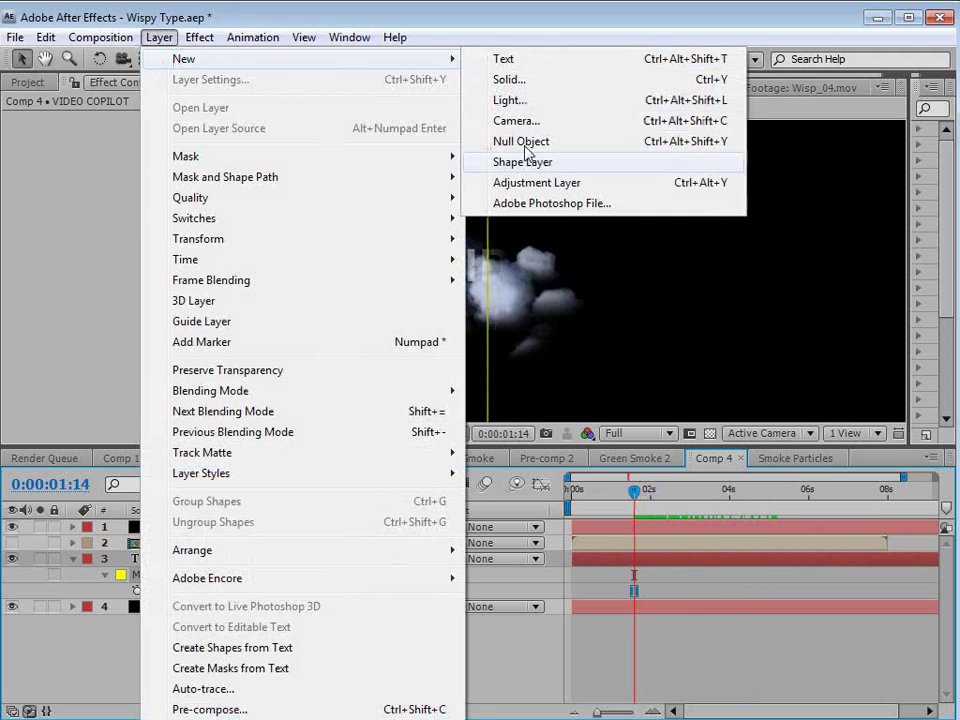
pyautogui.click(524, 184)
pyautogui.moveTo(184, 526); pyautogui.dragTo(170, 577)
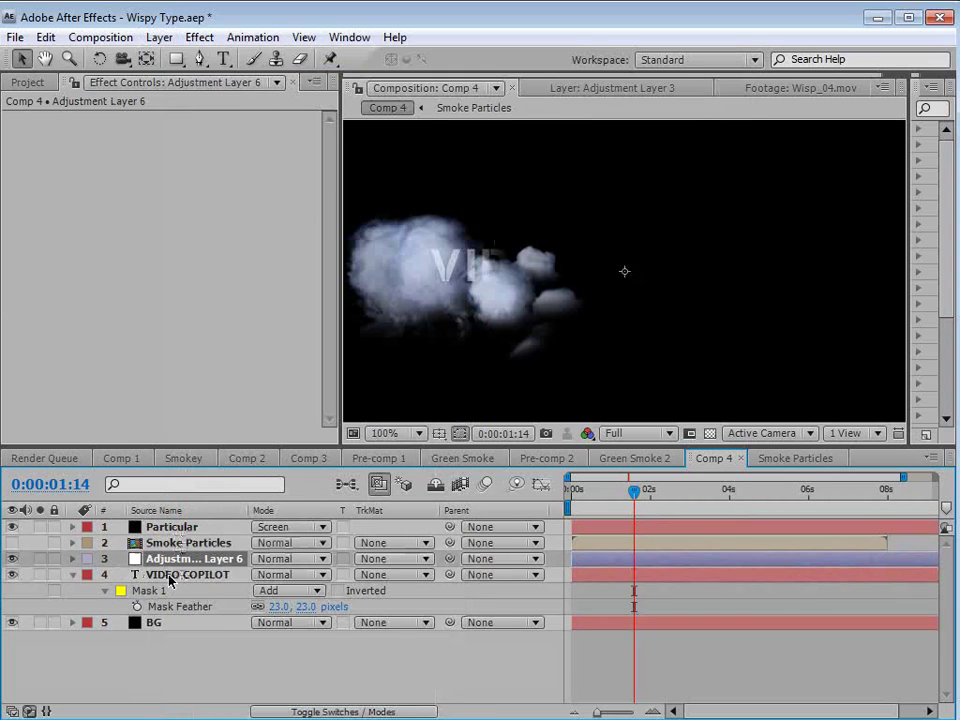
# Apply Fast Blur to the adjustment layer with a Blurriness of 6.0
pyautogui.click(199, 37)
pyautogui.moveTo(259, 176)
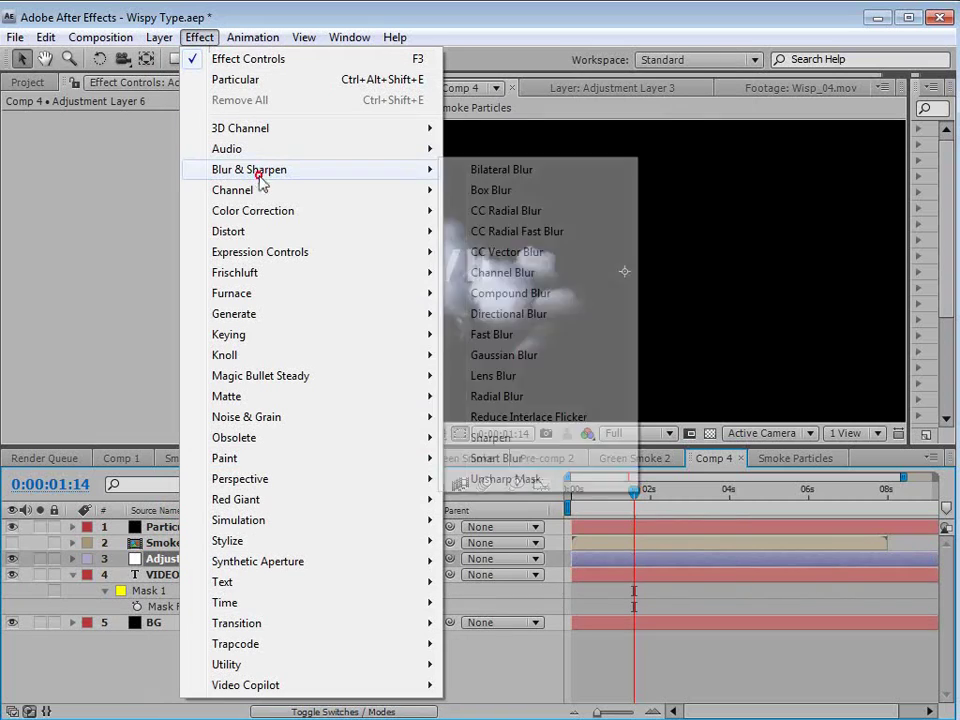
pyautogui.click(500, 335)
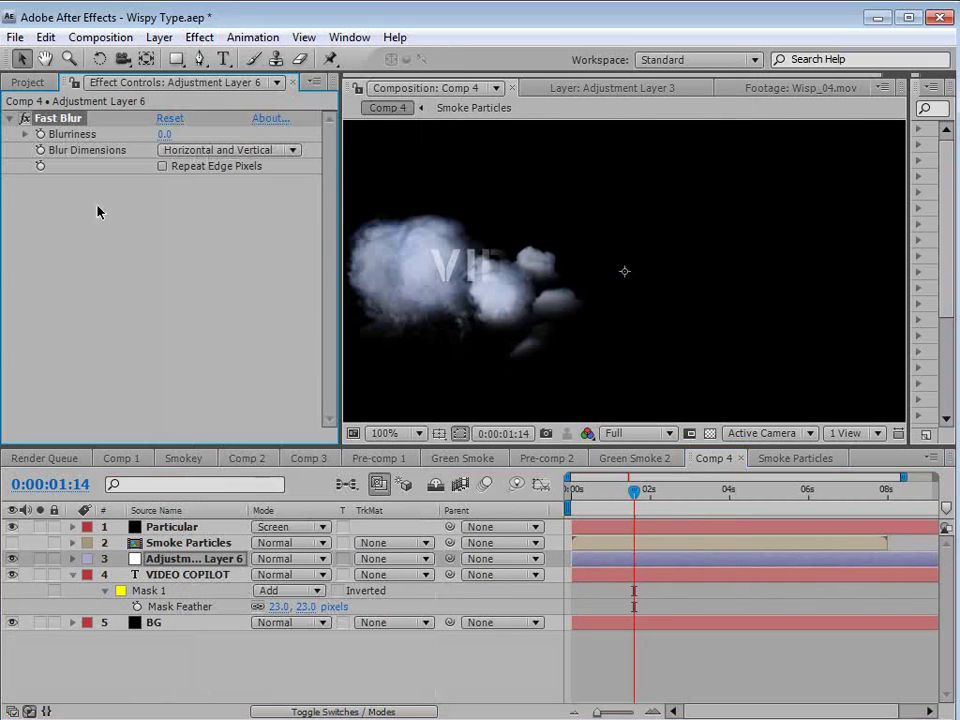
pyautogui.moveTo(162, 134); pyautogui.dragTo(166, 134)
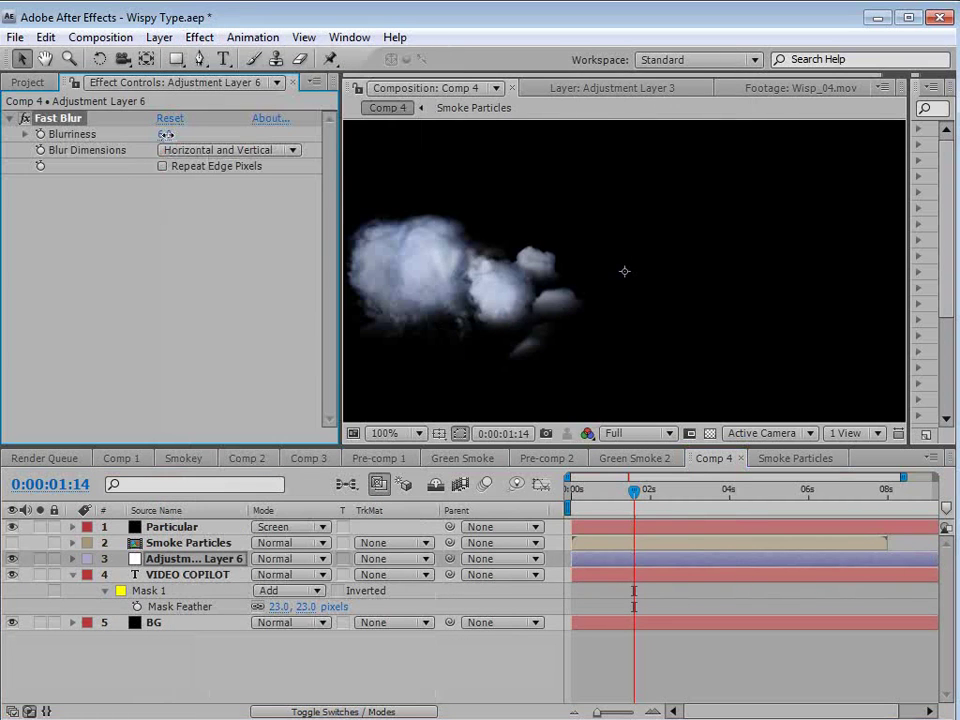
# Add Turbulent Displace with a Size of 9 to the adjustment layer and move the layer above all the others
pyautogui.click(205, 37)
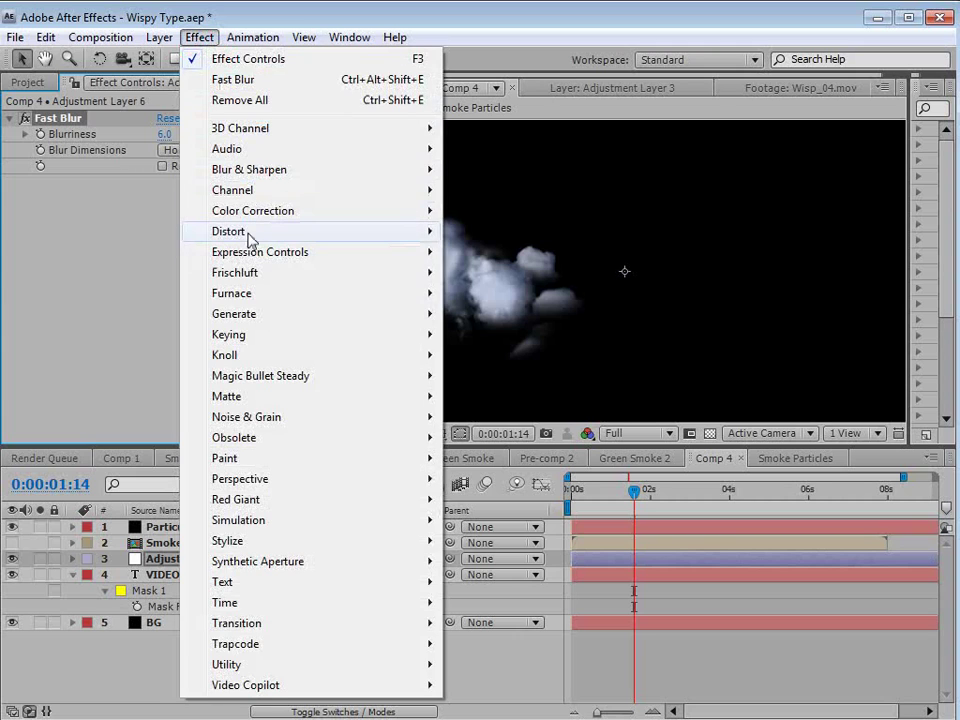
pyautogui.moveTo(250, 238)
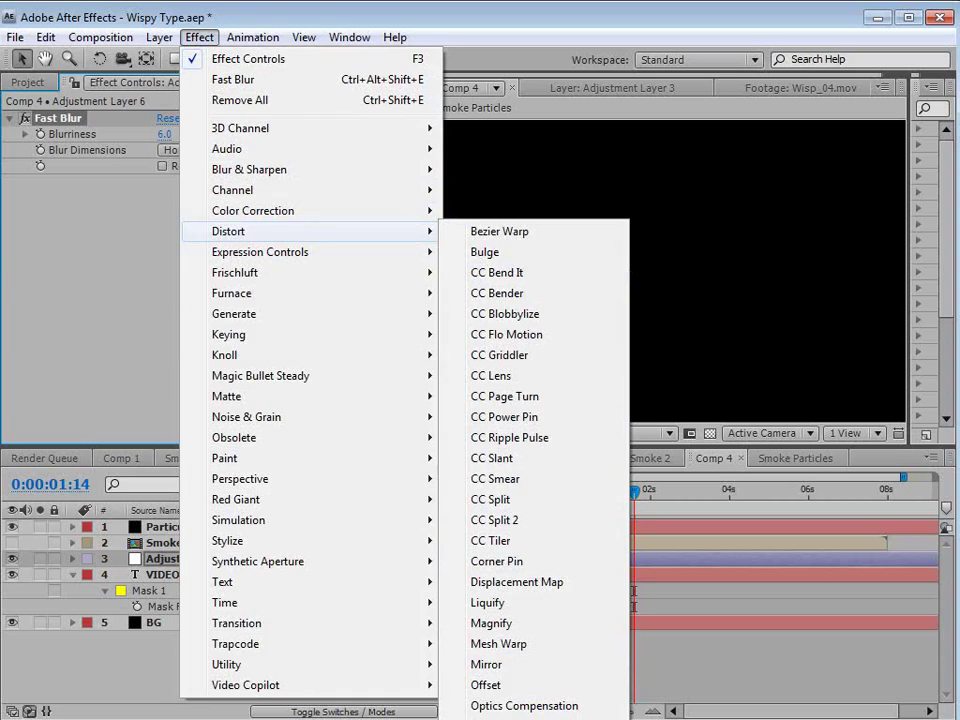
pyautogui.click(520, 715)
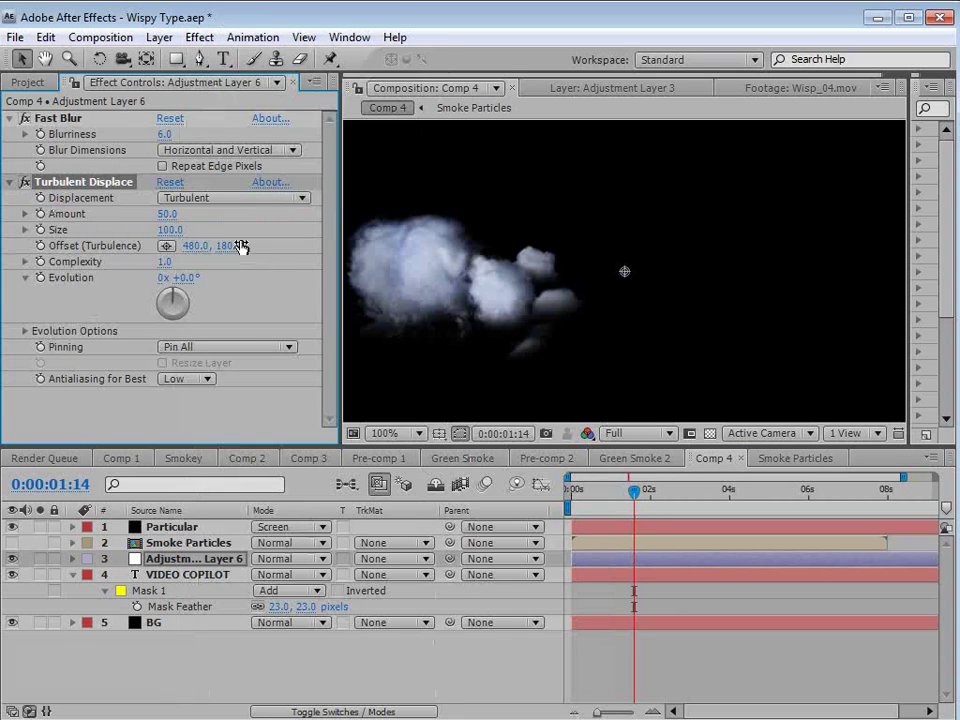
pyautogui.moveTo(170, 232); pyautogui.dragTo(110, 246)
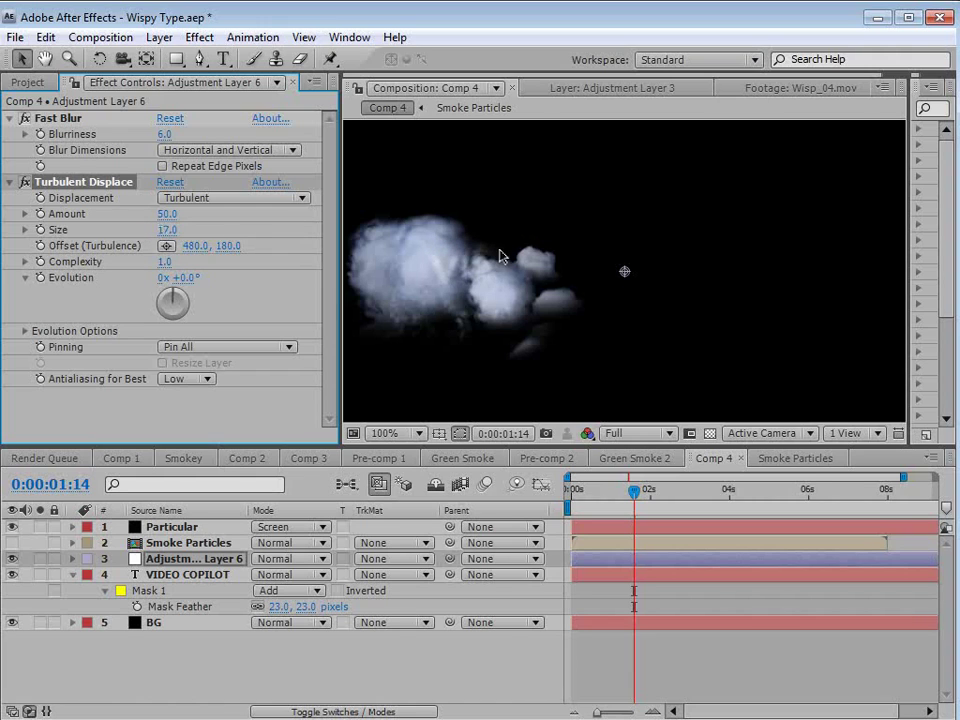
pyautogui.moveTo(147, 562); pyautogui.dragTo(157, 530)
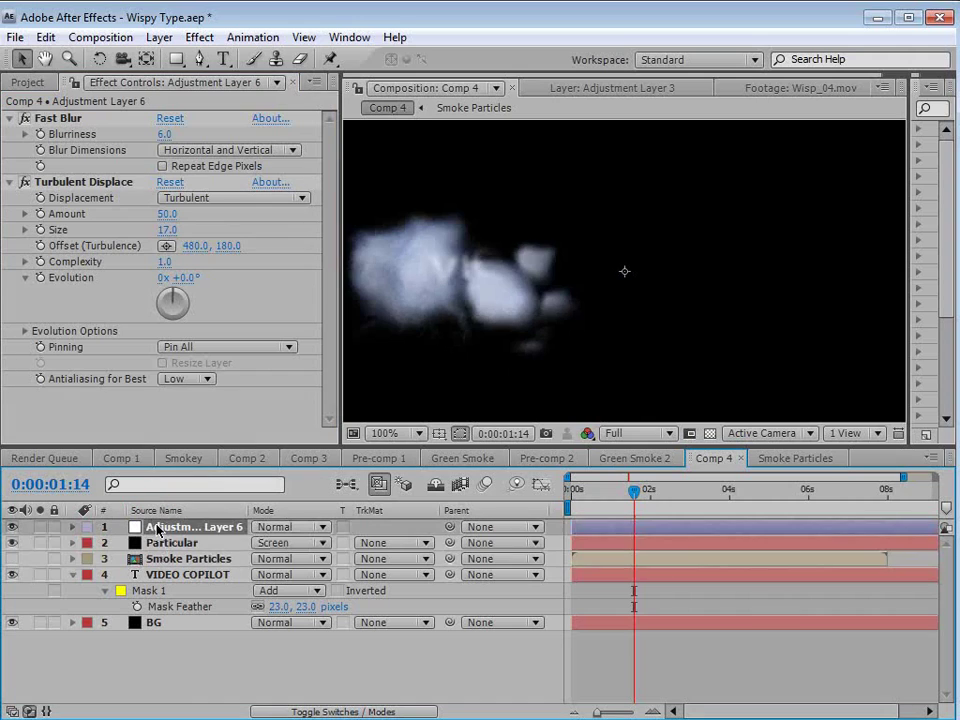
pyautogui.moveTo(167, 231); pyautogui.dragTo(166, 236)
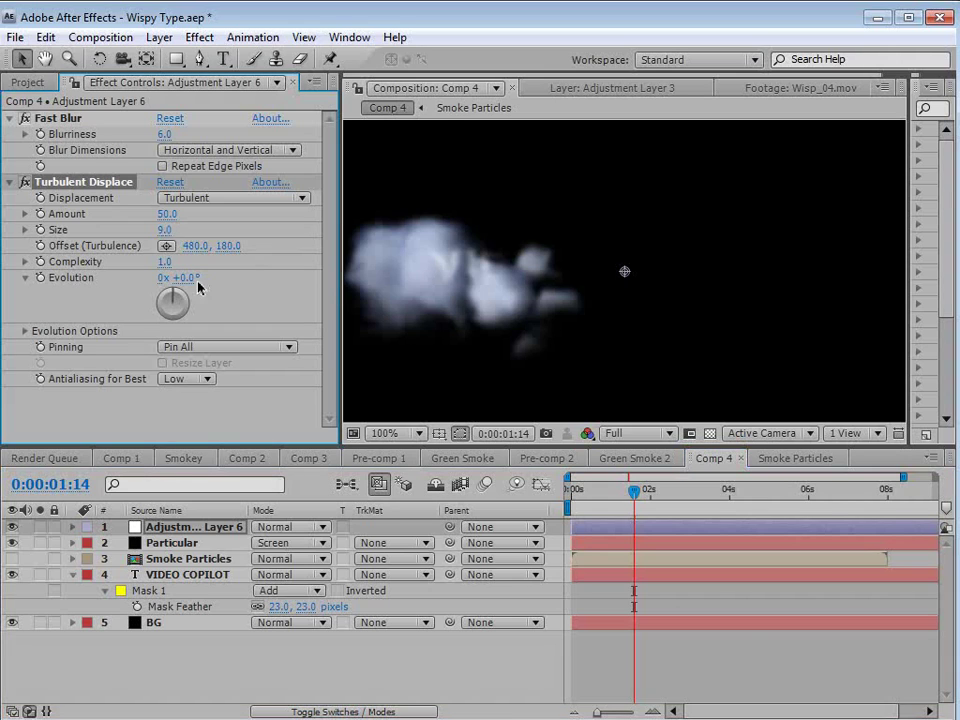
# Animate the Turbulent Displace Evolution with the expression time*250 and preview the motion
pyautogui.moveTo(186, 278); pyautogui.dragTo(398, 287)
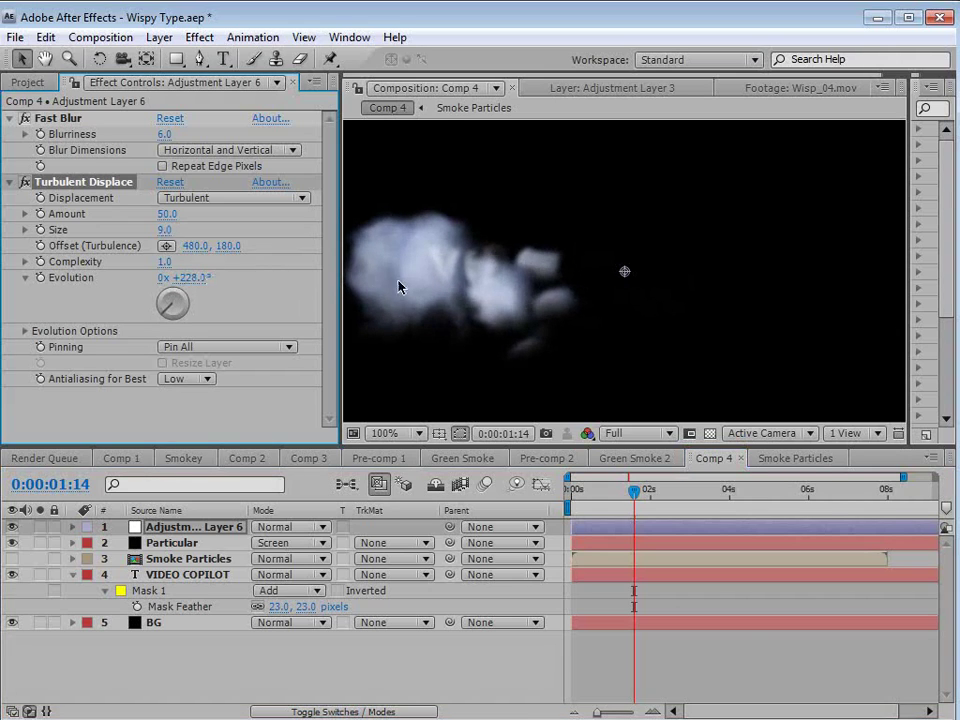
pyautogui.keyDown('alt'); pyautogui.click(41, 281); pyautogui.keyUp('alt')
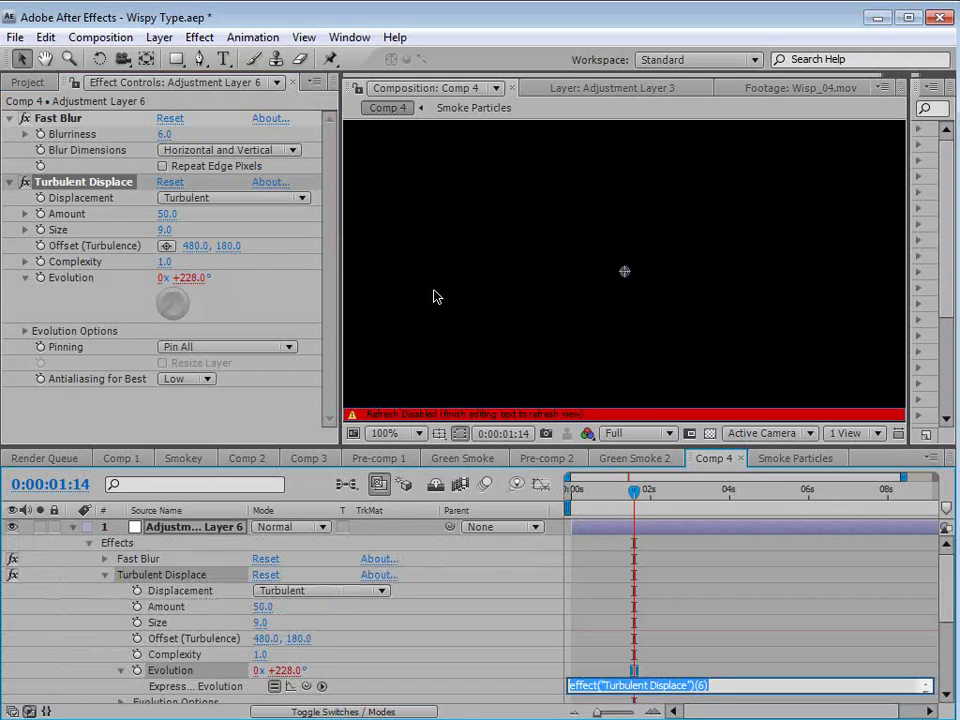
pyautogui.write('time*250')
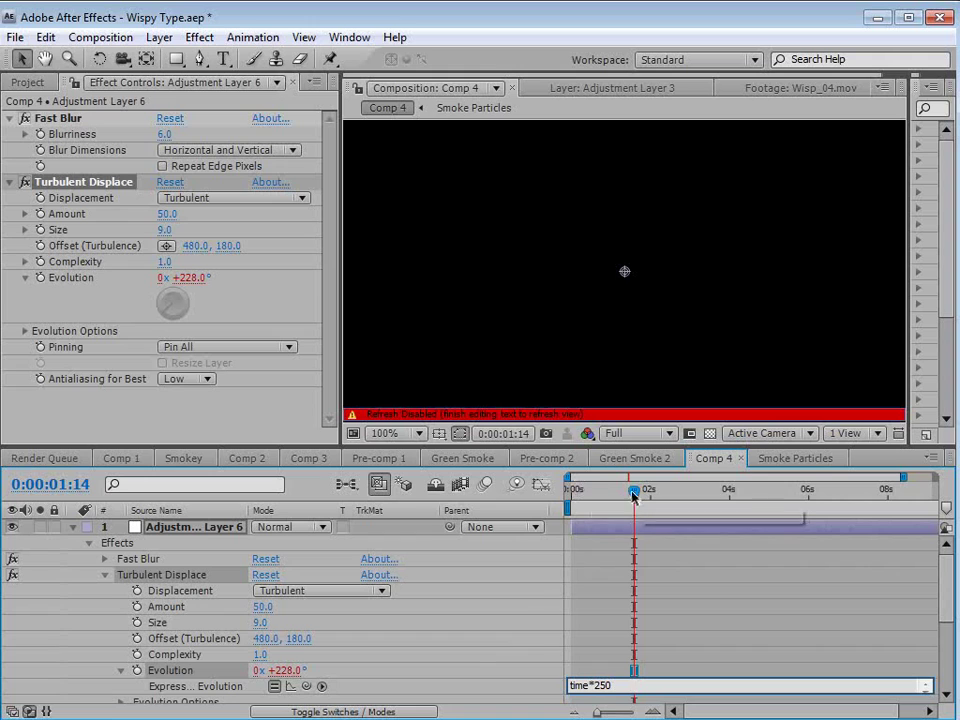
pyautogui.click(593, 530)
pyautogui.moveTo(580, 490); pyautogui.dragTo(660, 505)
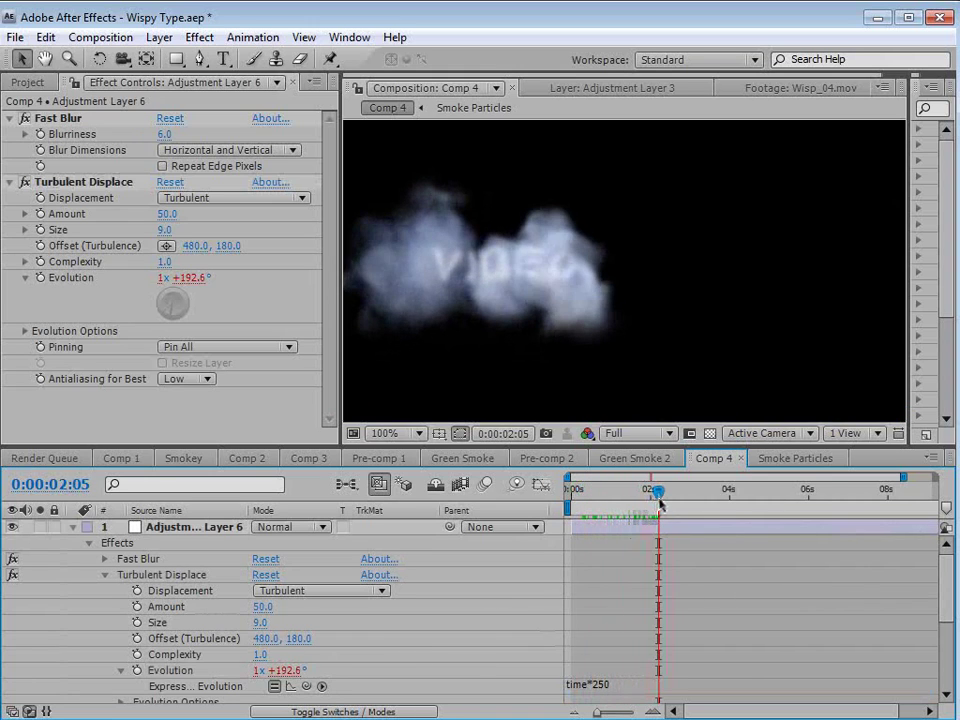
# Rename the adjustment layer as Blur and place it between the Smoke Particles and VIDEO COPILOT layers
pyautogui.click(72, 528)
pyautogui.click(163, 527)
pyautogui.press('Return')
pyautogui.write('Blur')
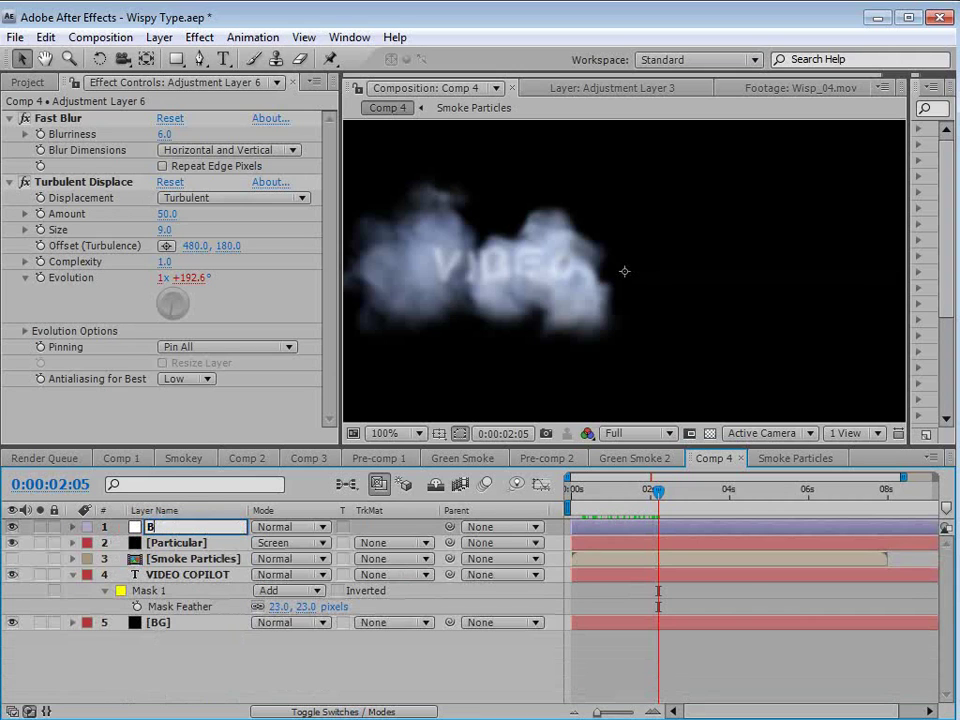
pyautogui.press('Return')
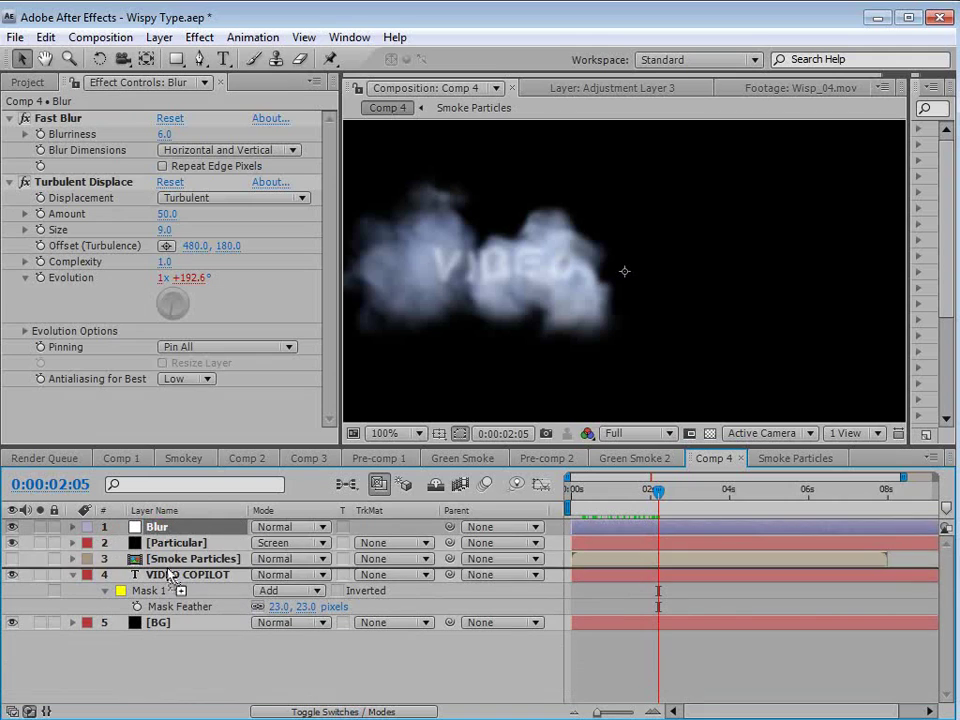
pyautogui.moveTo(160, 528); pyautogui.dragTo(165, 566)
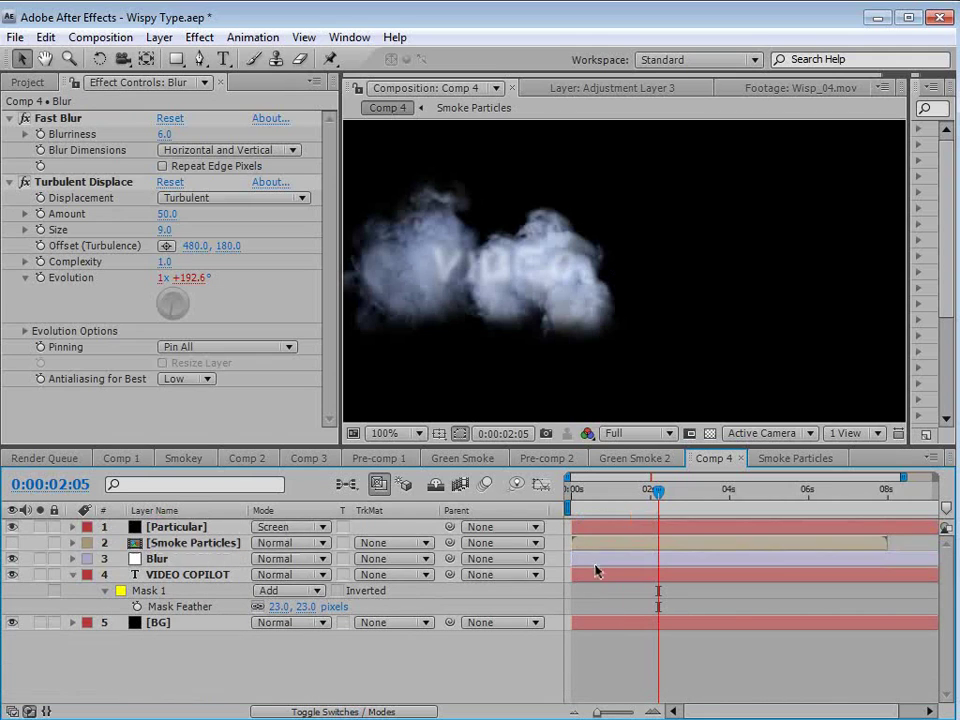
# At 0:00:01:01, draw a rectangular mask on the Blur layer from the title's start to beyond the composition's right edge
pyautogui.click(175, 59)
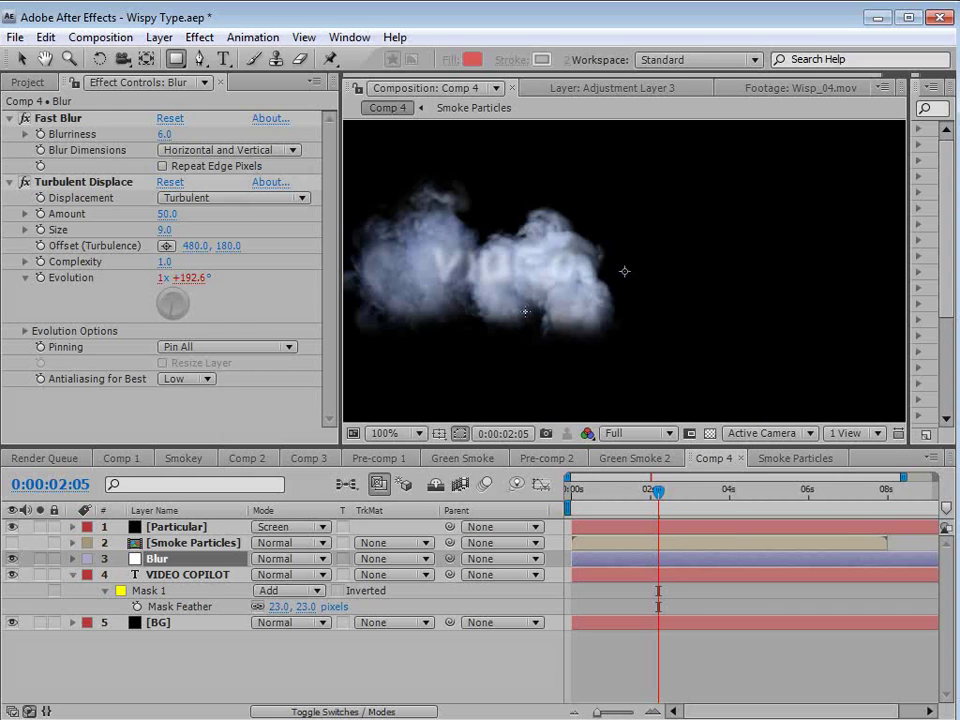
pyautogui.moveTo(666, 494); pyautogui.dragTo(683, 494)
pyautogui.scroll(-2, 565, 306)
pyautogui.moveTo(615, 493); pyautogui.dragTo(613, 496)
pyautogui.moveTo(857, 171); pyautogui.dragTo(523, 384)
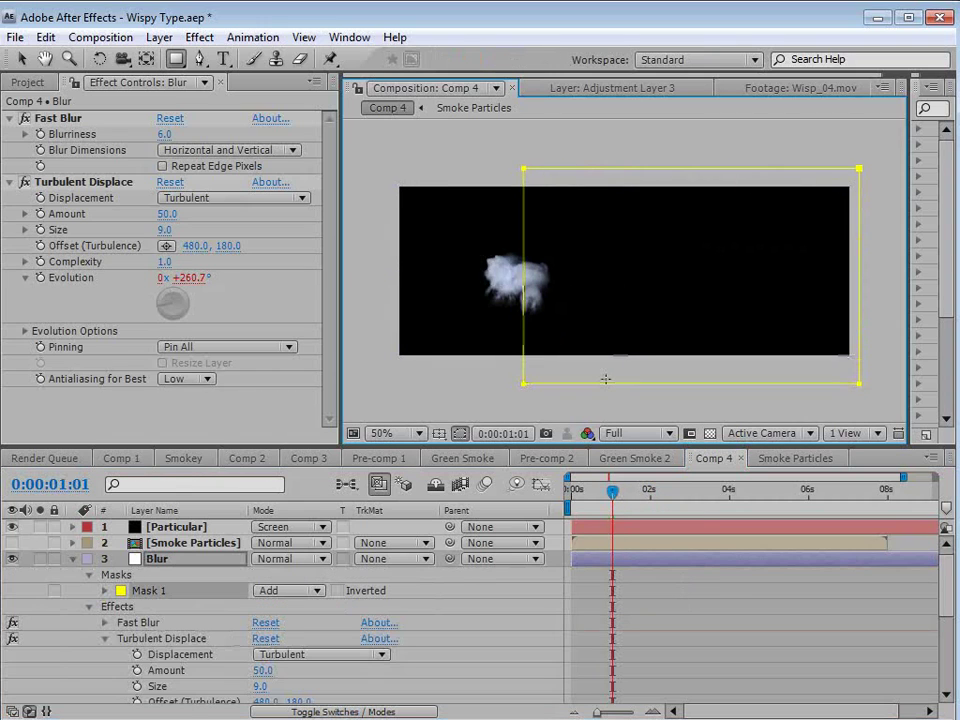
# Keyframe the Blur layer's Mask Path at 0:00:01:01 and, at 0:00:04:11, shift the mask so its left edge clears the title's end
pyautogui.press('m')
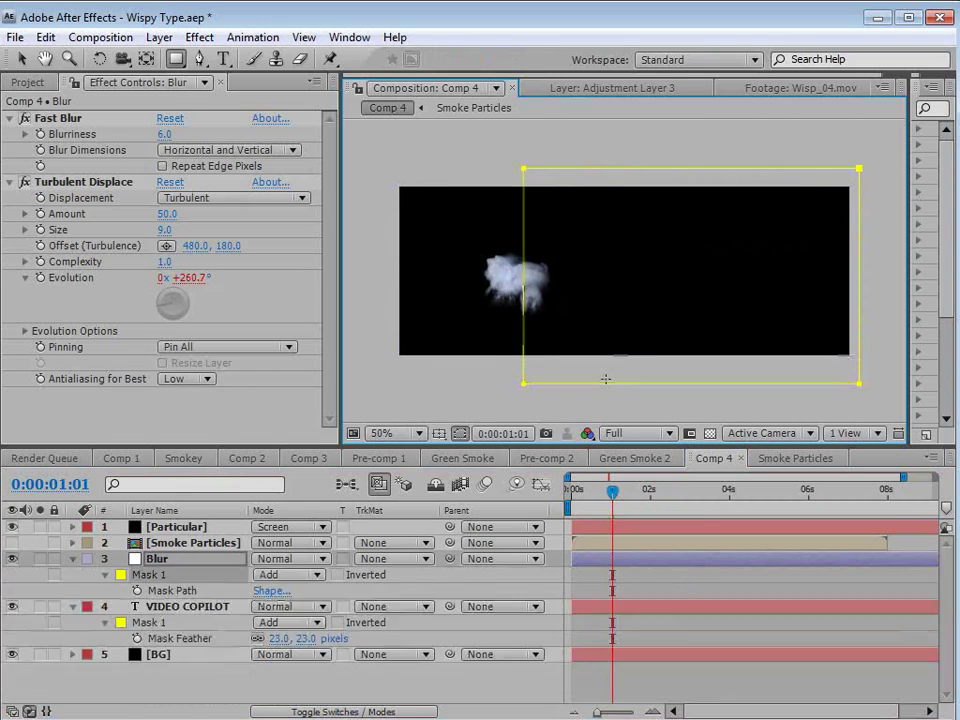
pyautogui.click(138, 590)
pyautogui.moveTo(612, 491); pyautogui.dragTo(748, 508)
pyautogui.press('v')
pyautogui.click(522, 384)
pyautogui.moveTo(522, 384); pyautogui.dragTo(788, 333)
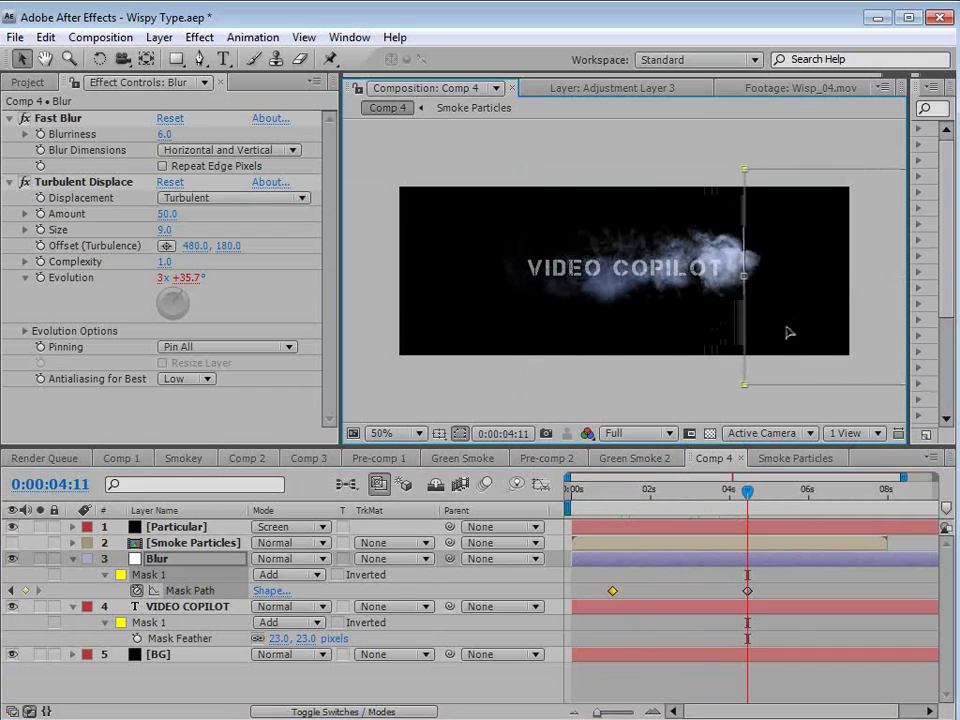
# Set the Blur layer's Mask Feather to 75 pixels while checking the transition at 0:00:02:17
pyautogui.press('f')
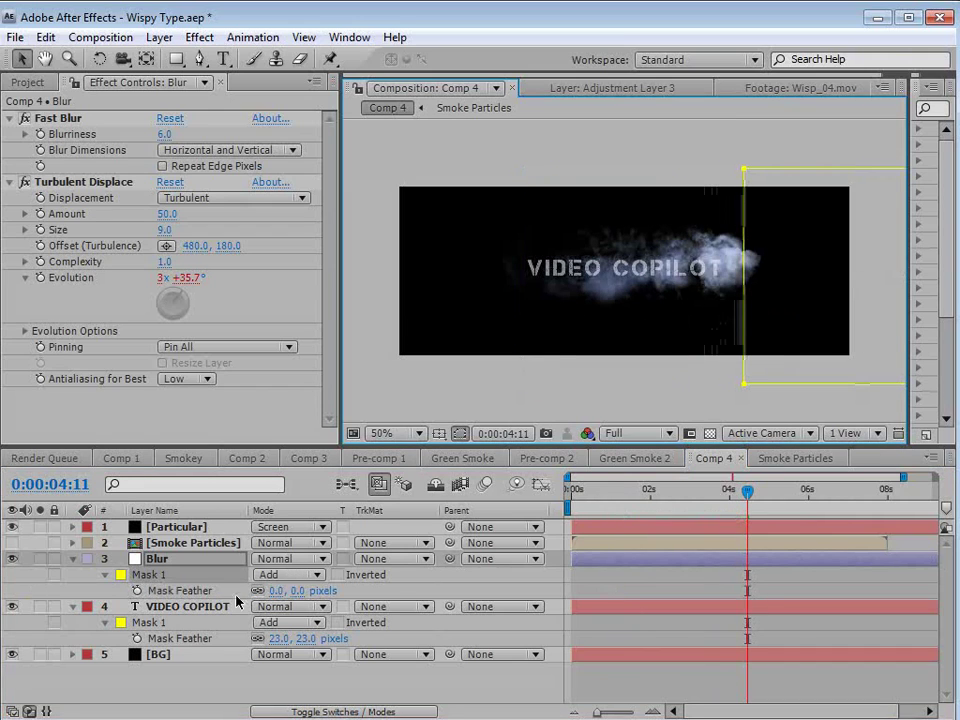
pyautogui.click(274, 591)
pyautogui.write('60')
pyautogui.press('Return')
pyautogui.moveTo(705, 516); pyautogui.dragTo(677, 516)
pyautogui.scroll(2, 605, 311)
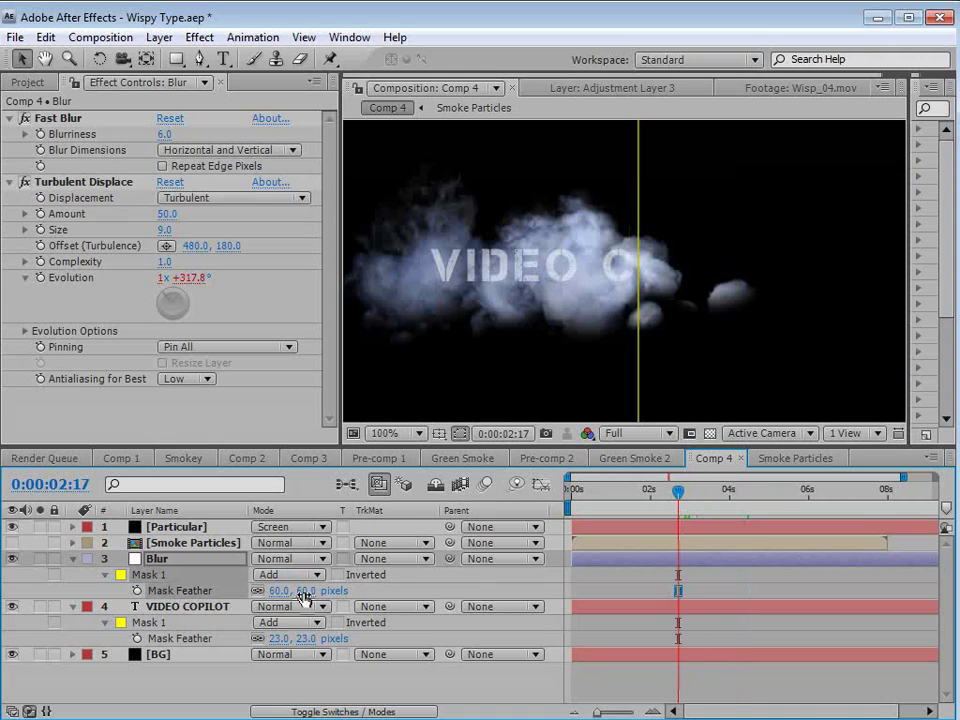
# Delay both Mask Path keyframes of the Blur layer to about 2.5 and 5.9 seconds, keeping their spacing
pyautogui.click(596, 561)
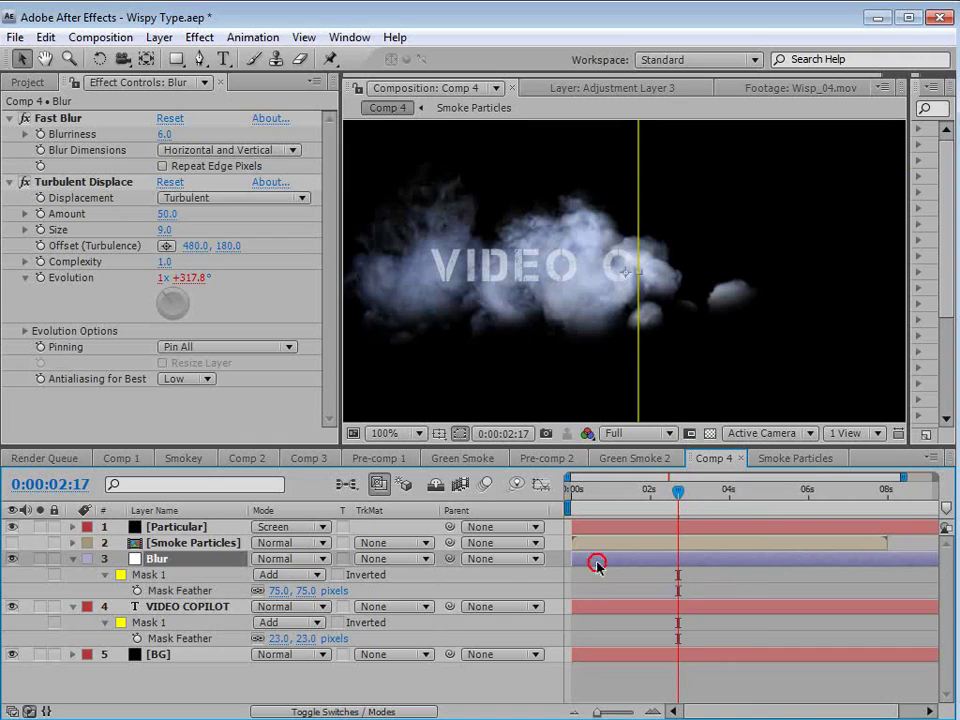
pyautogui.press('u')
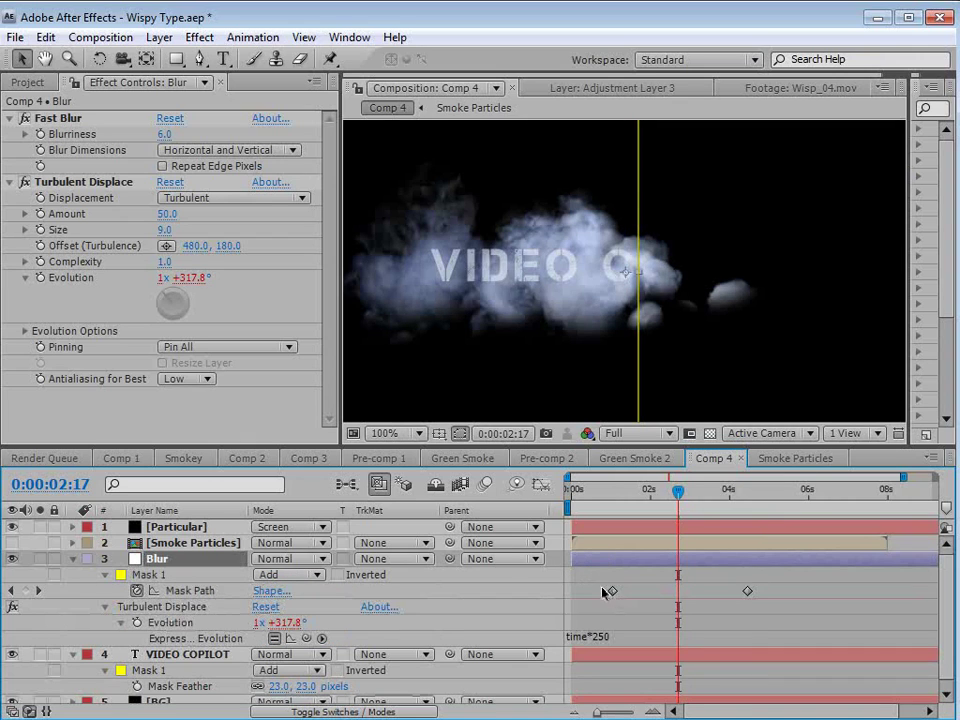
pyautogui.moveTo(594, 583); pyautogui.dragTo(791, 591)
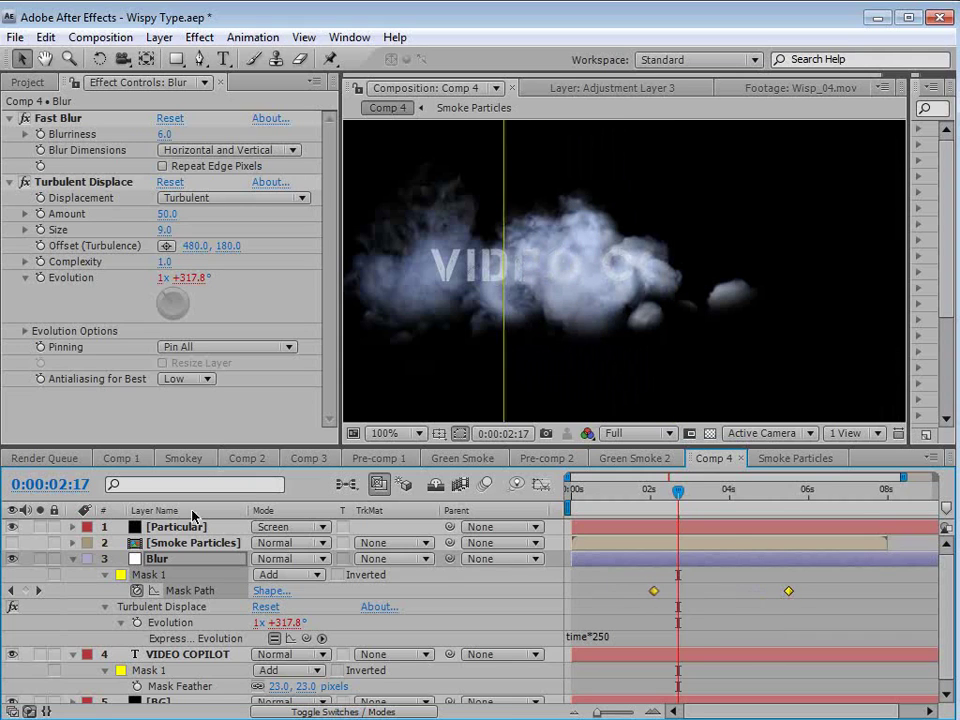
pyautogui.click(72, 559)
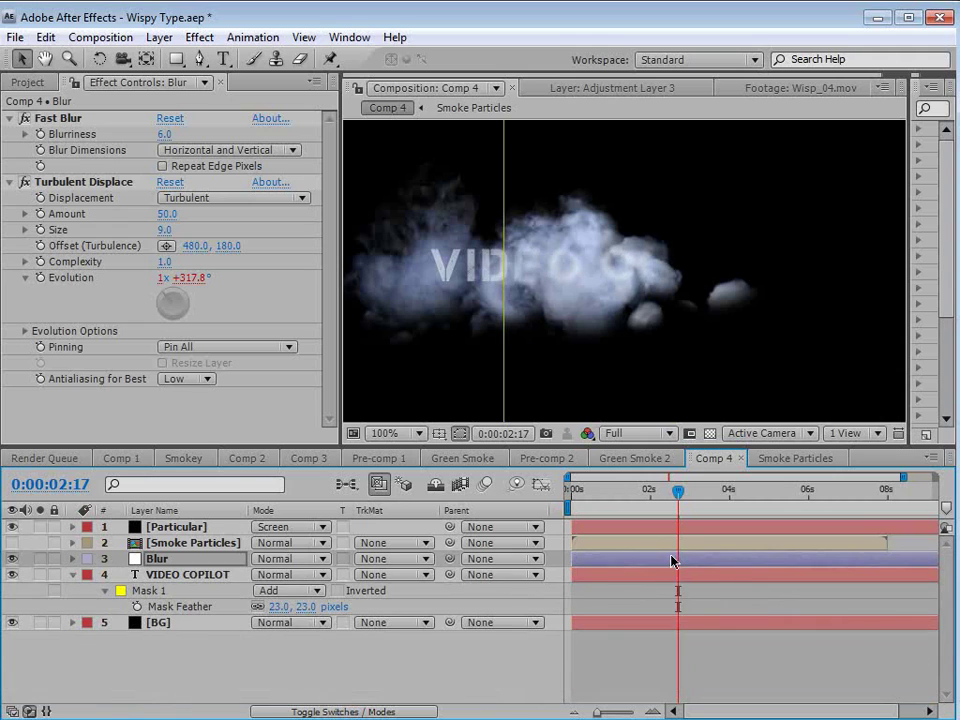
pyautogui.press('u')
pyautogui.moveTo(790, 594)
pyautogui.mouseDown()
pyautogui.moveTo(778, 594)
pyautogui.moveTo(807, 592)
pyautogui.mouseUp()
pyautogui.click(745, 572)
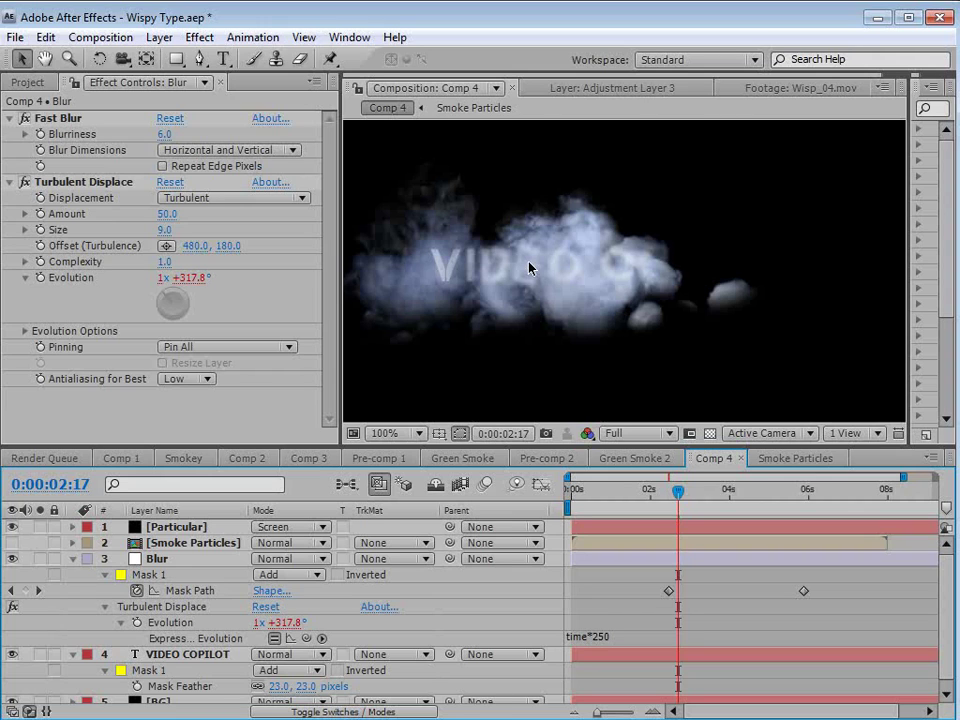
# Collapse the Blur and VIDEO COPILOT layers' properties and preview the title emerging from the blur
pyautogui.click(72, 558)
pyautogui.click(72, 574)
pyautogui.moveTo(643, 495); pyautogui.dragTo(712, 514)
pyautogui.click(651, 503)
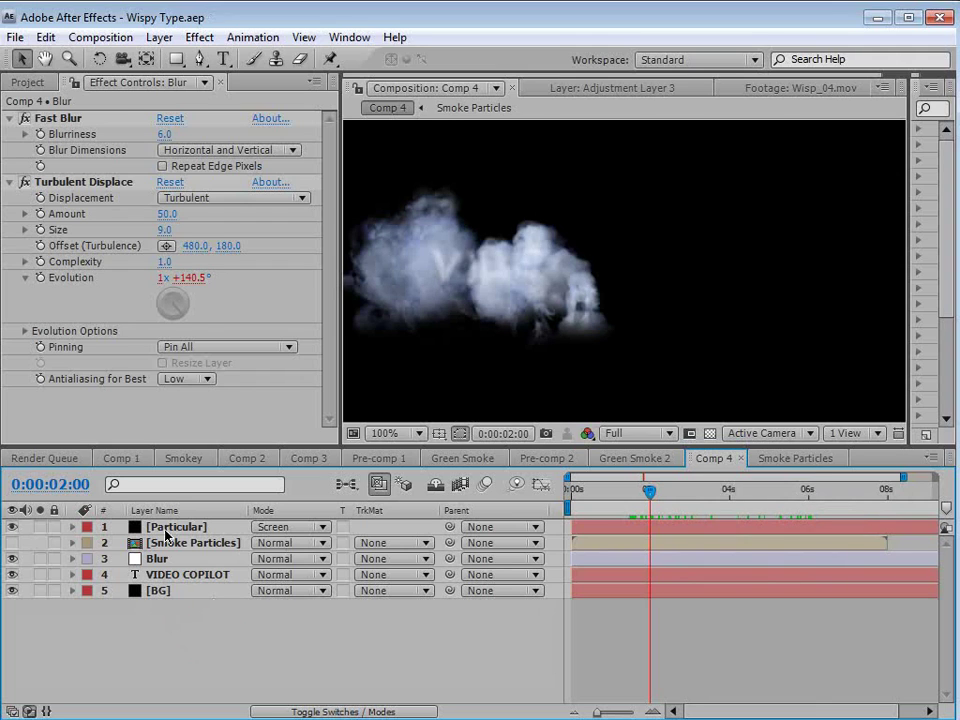
# Duplicate the Particular layer and set the copy's Particle Type to Sphere
pyautogui.click(166, 530)
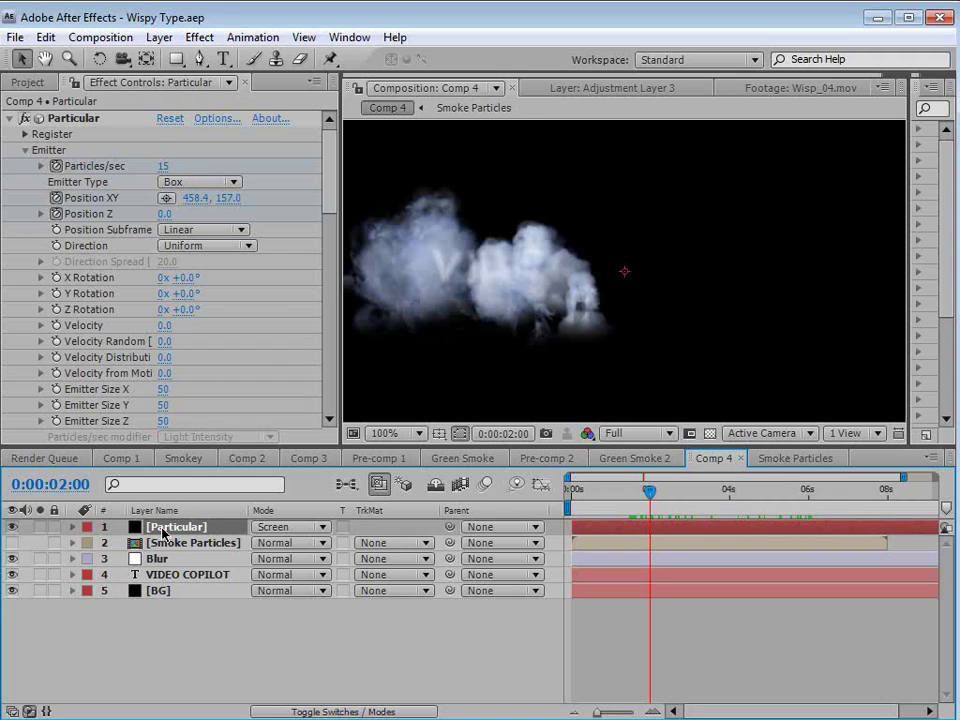
pyautogui.hotkey('ctrl', 'd')
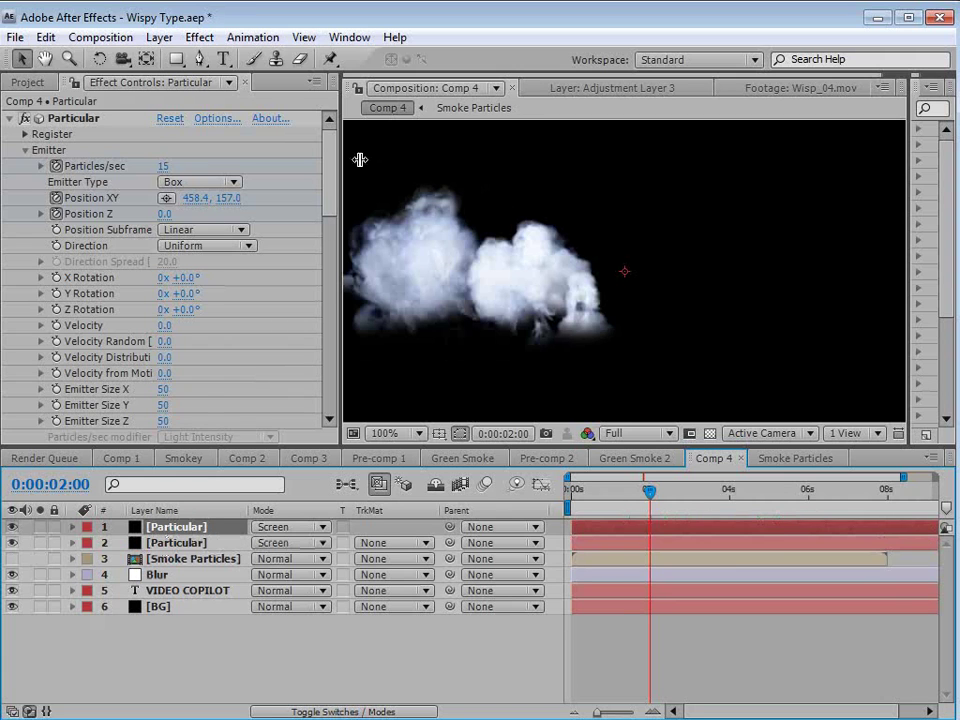
pyautogui.scroll(-6, 339, 240)
pyautogui.click(182, 280)
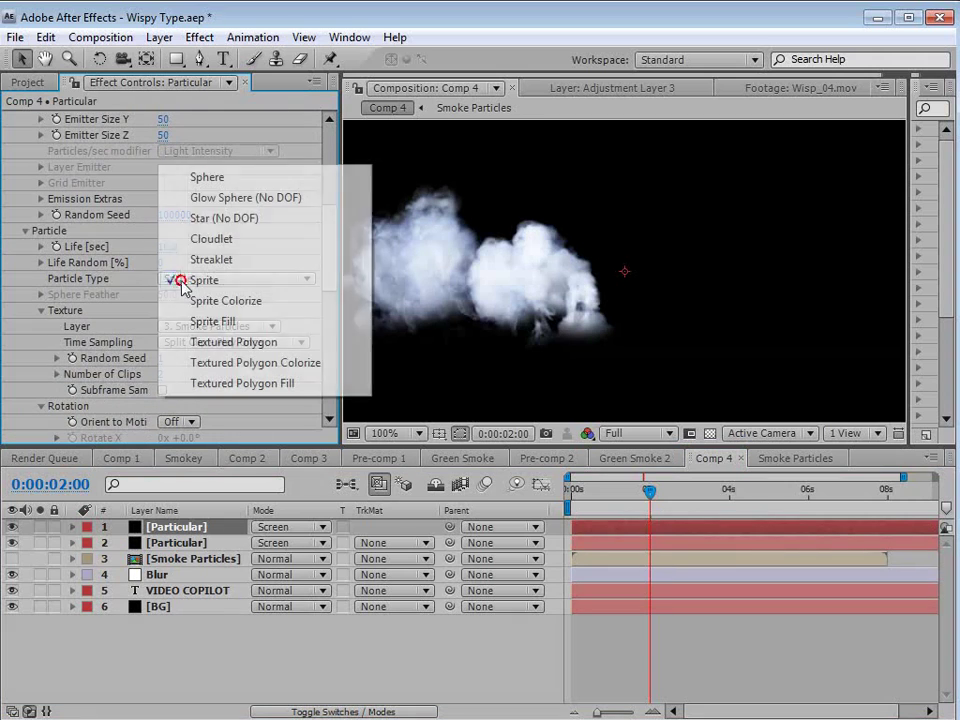
pyautogui.click(205, 179)
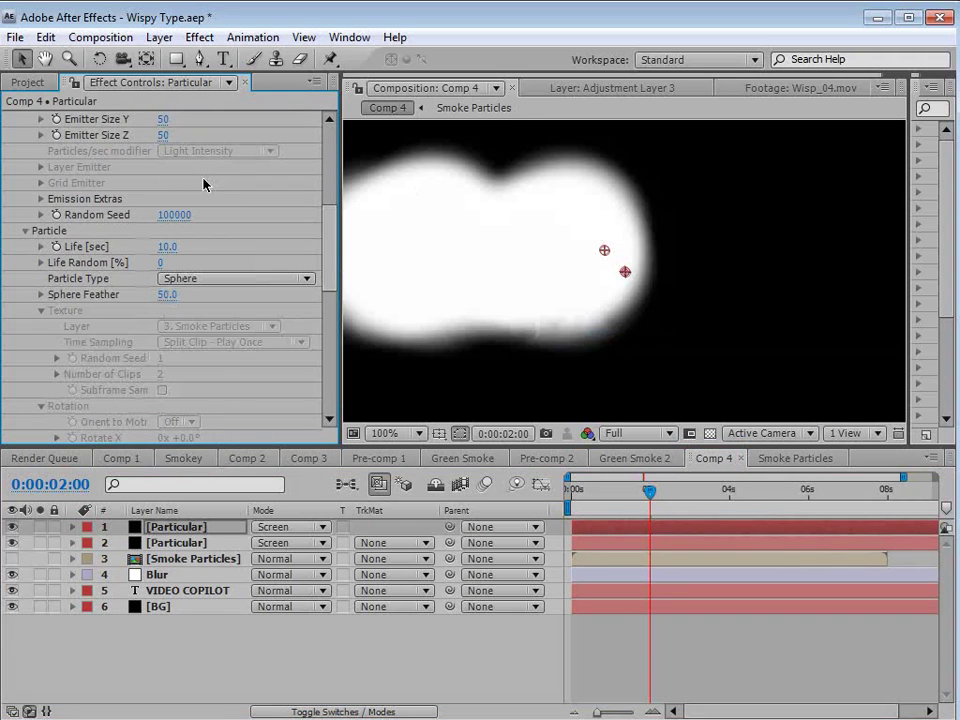
# Set the sphere particles' Size to 1.5 and apply the Size over Life preset that peaks early and tapers to zero
pyautogui.scroll(-2, 332, 230)
pyautogui.scroll(-5, 231, 302)
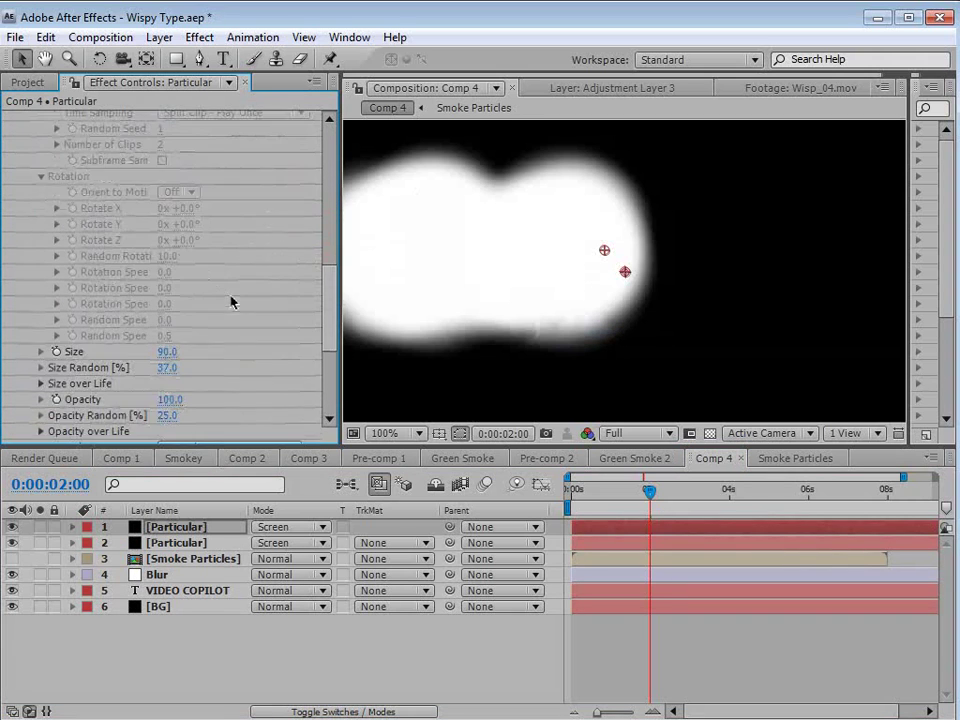
pyautogui.click(166, 352)
pyautogui.write('1.5')
pyautogui.press('Return')
pyautogui.moveTo(328, 294); pyautogui.dragTo(332, 323)
pyautogui.click(42, 401)
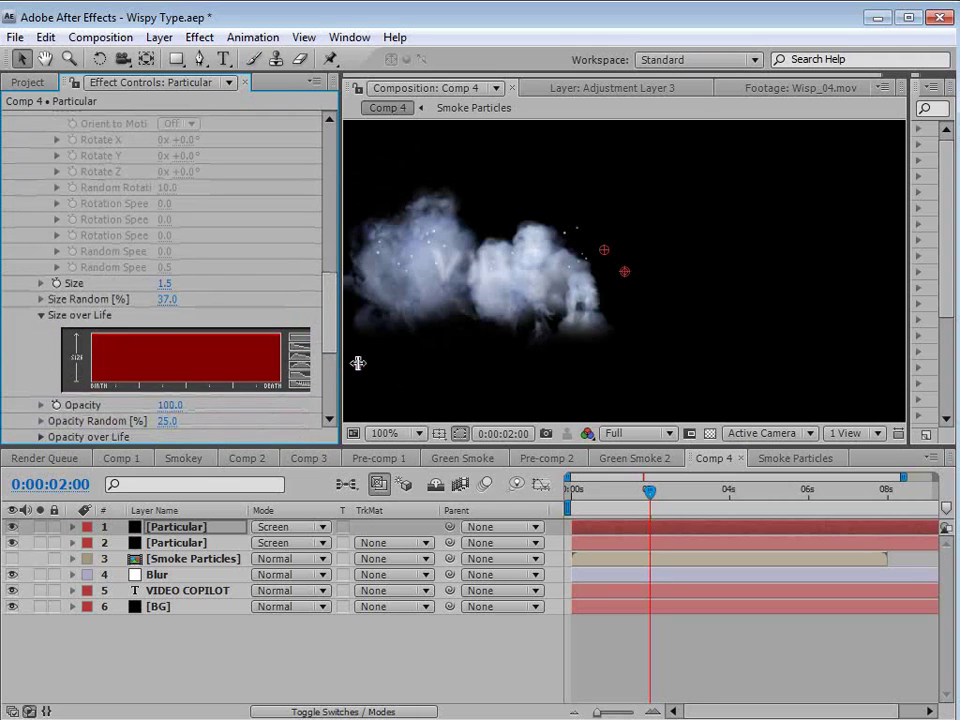
pyautogui.click(307, 365)
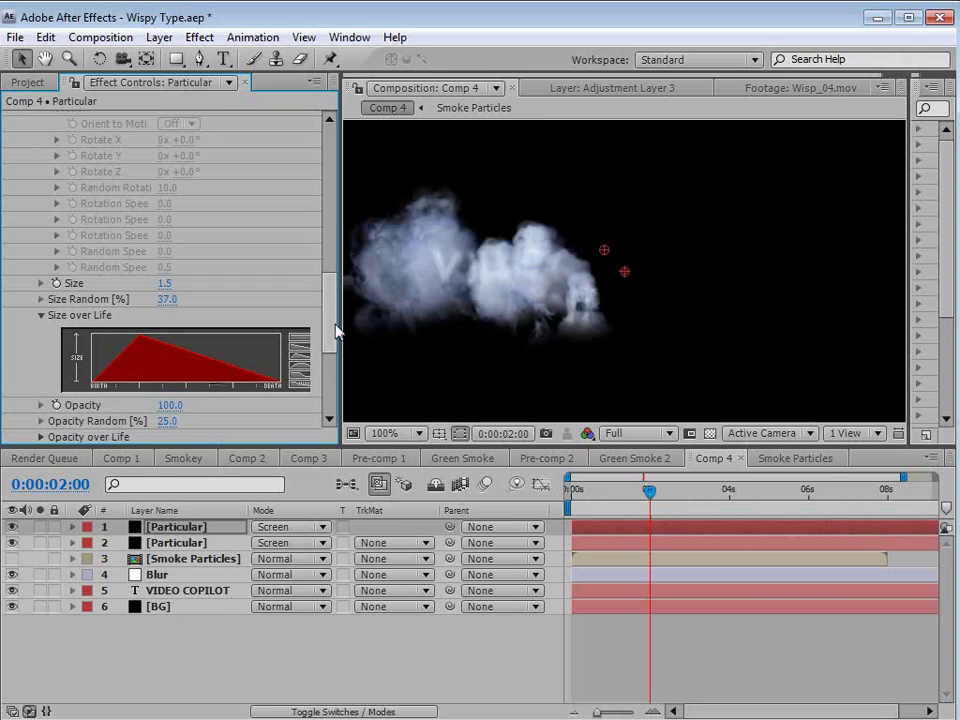
# Increase the sphere particles' Size to 2 and preview them over the smoke
pyautogui.scroll(3, 310, 330)
pyautogui.click(169, 376)
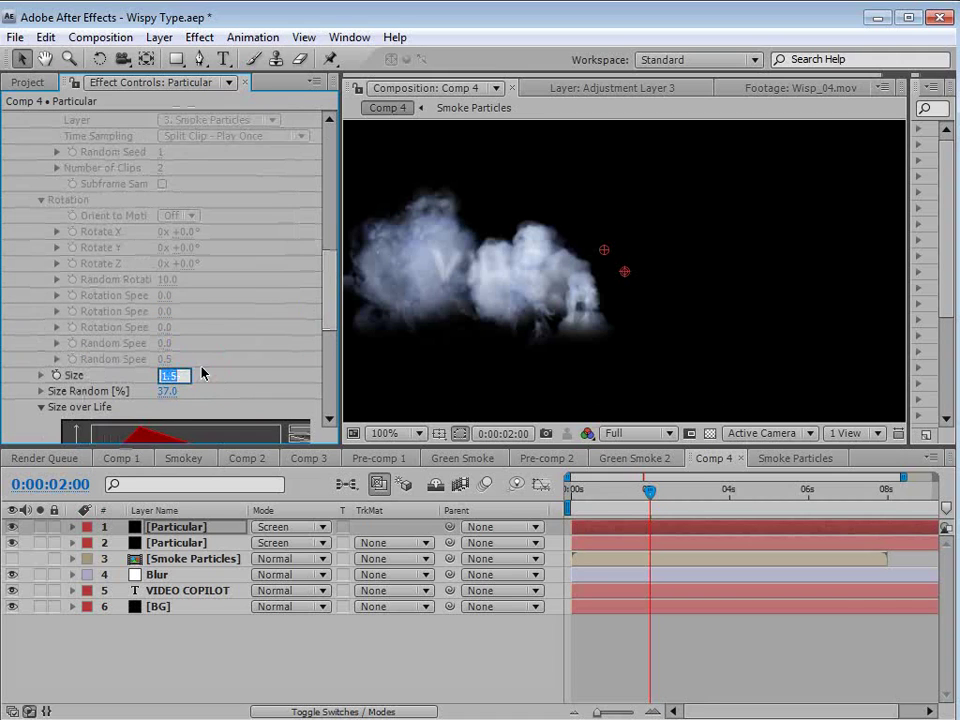
pyautogui.write('2')
pyautogui.press('Return')
pyautogui.press('space')
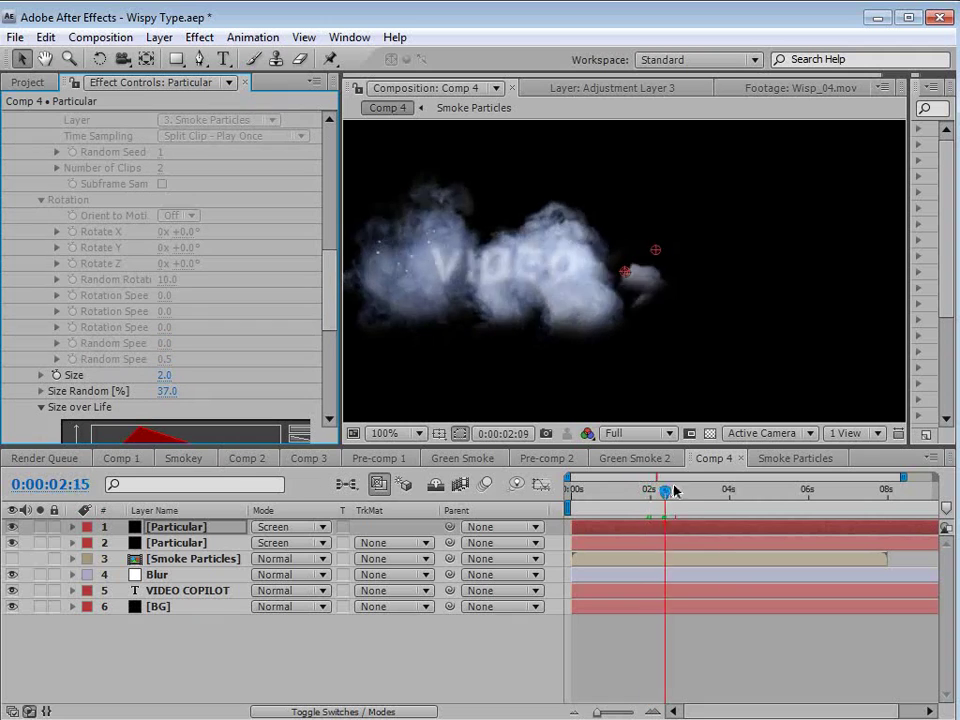
# Set the sphere particles' Velocity to 30, Velocity Random to 38, Velocity Distribution to 0.3 and Velocity from Motion to 5, checking the layer soloed
pyautogui.moveTo(330, 296); pyautogui.dragTo(328, 206)
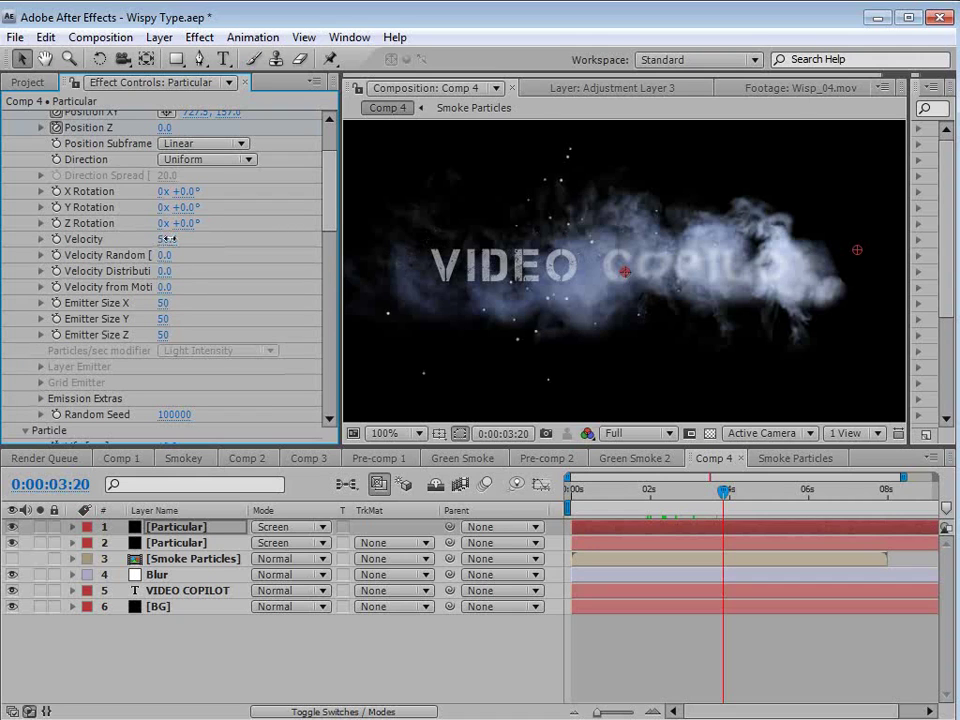
pyautogui.moveTo(612, 503); pyautogui.dragTo(756, 497)
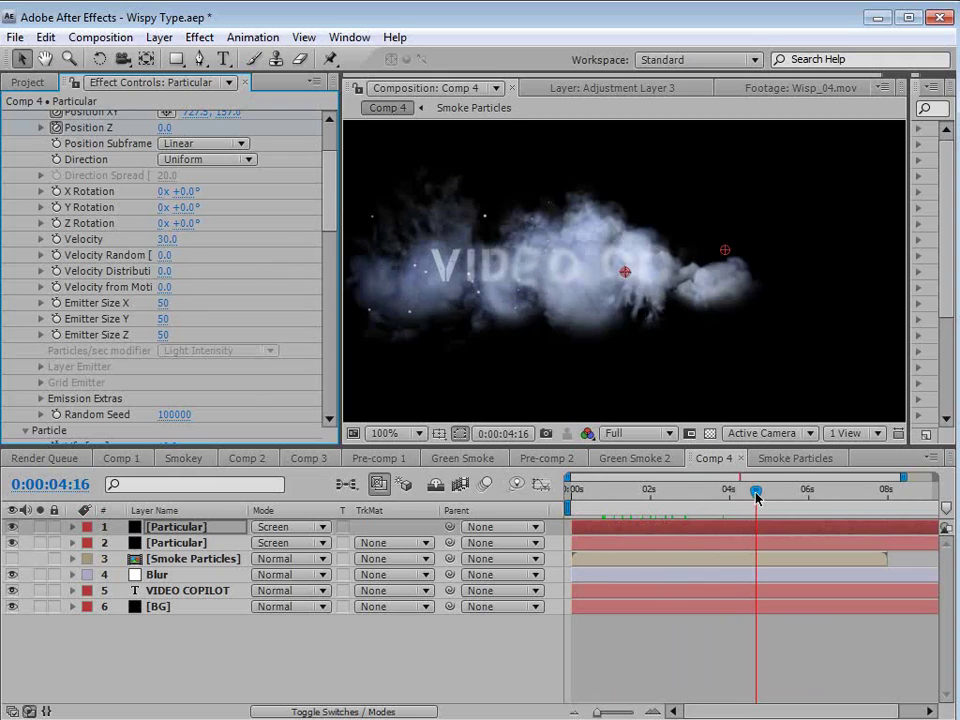
pyautogui.click(40, 527)
pyautogui.moveTo(578, 494); pyautogui.dragTo(742, 496)
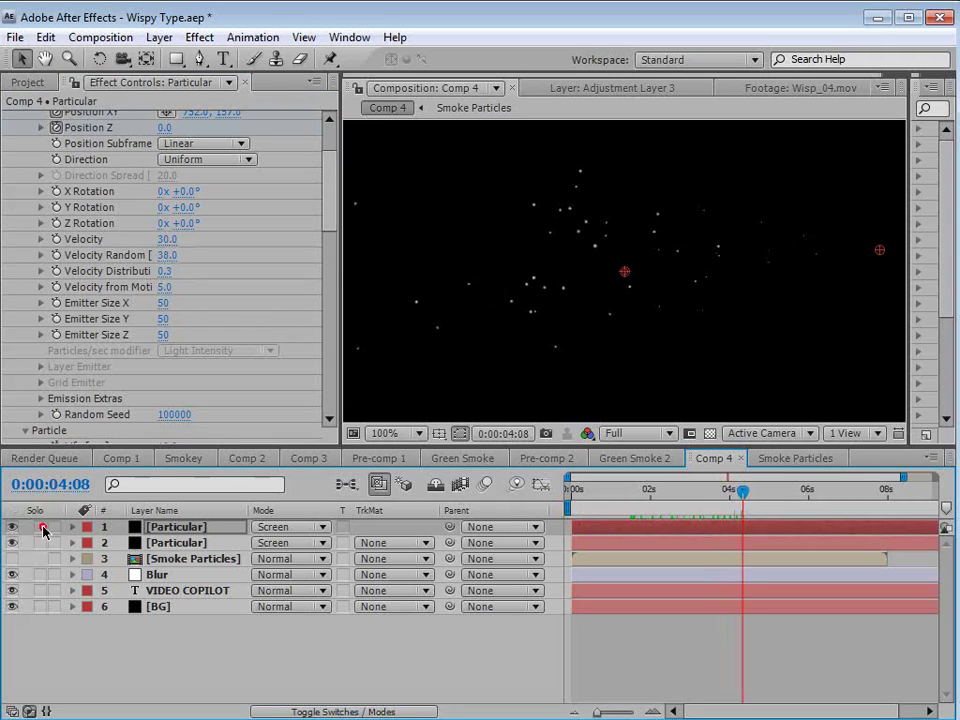
pyautogui.click(40, 527)
pyautogui.moveTo(630, 496); pyautogui.dragTo(702, 540)
# Set the sphere particles' Size Random to 62% and review the combined smoke and dust over time
pyautogui.click(179, 542)
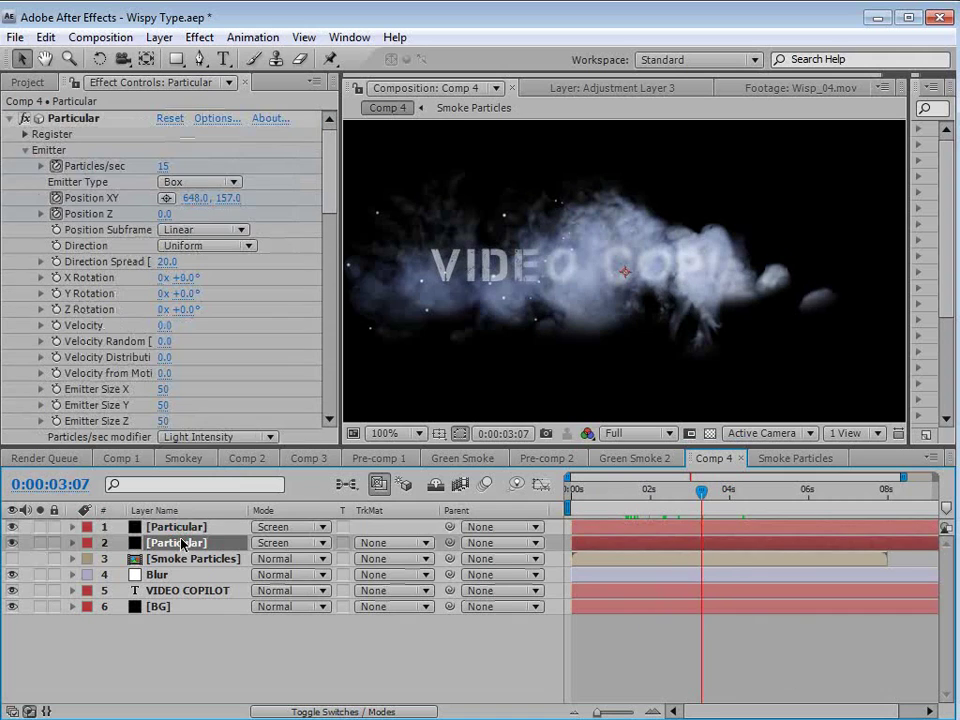
pyautogui.moveTo(330, 193); pyautogui.dragTo(333, 282)
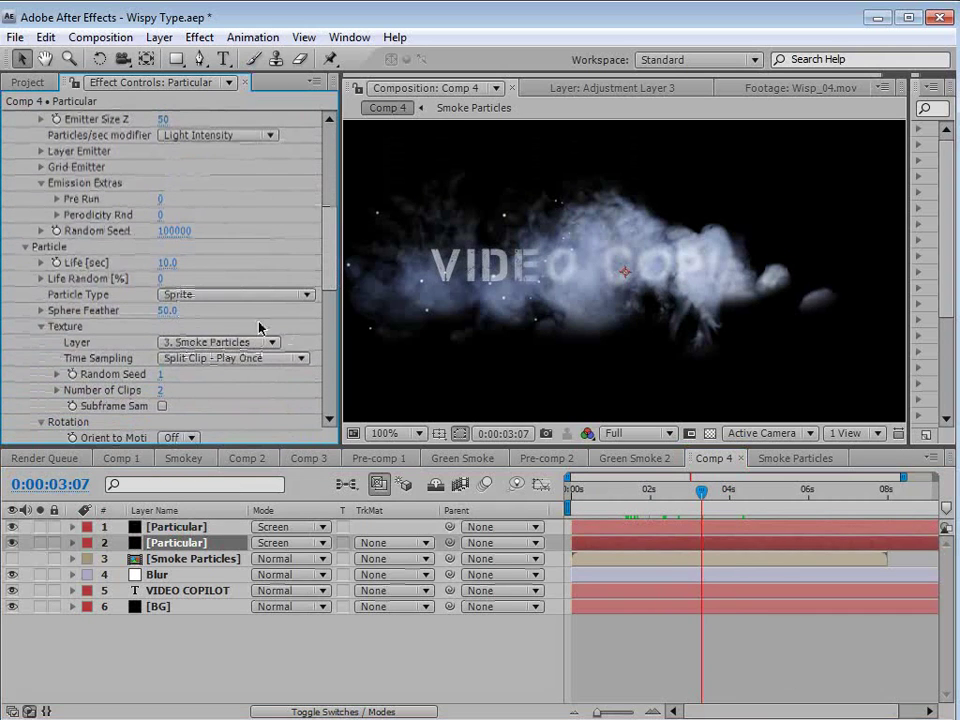
pyautogui.moveTo(330, 275); pyautogui.dragTo(336, 338)
pyautogui.moveTo(167, 392); pyautogui.dragTo(193, 383)
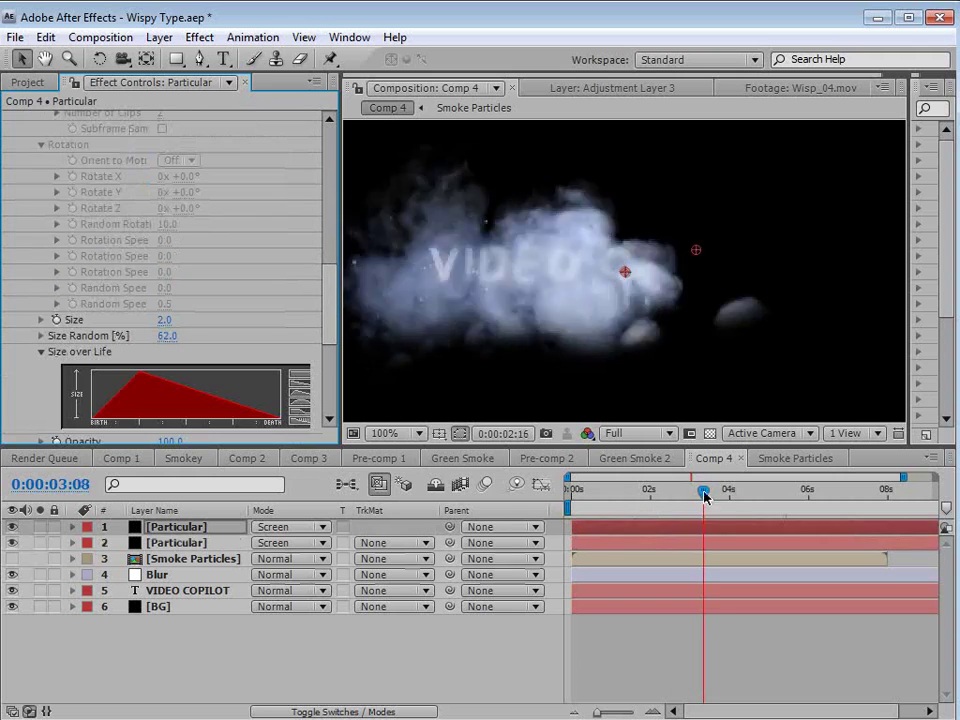
pyautogui.moveTo(702, 491); pyautogui.dragTo(786, 505)
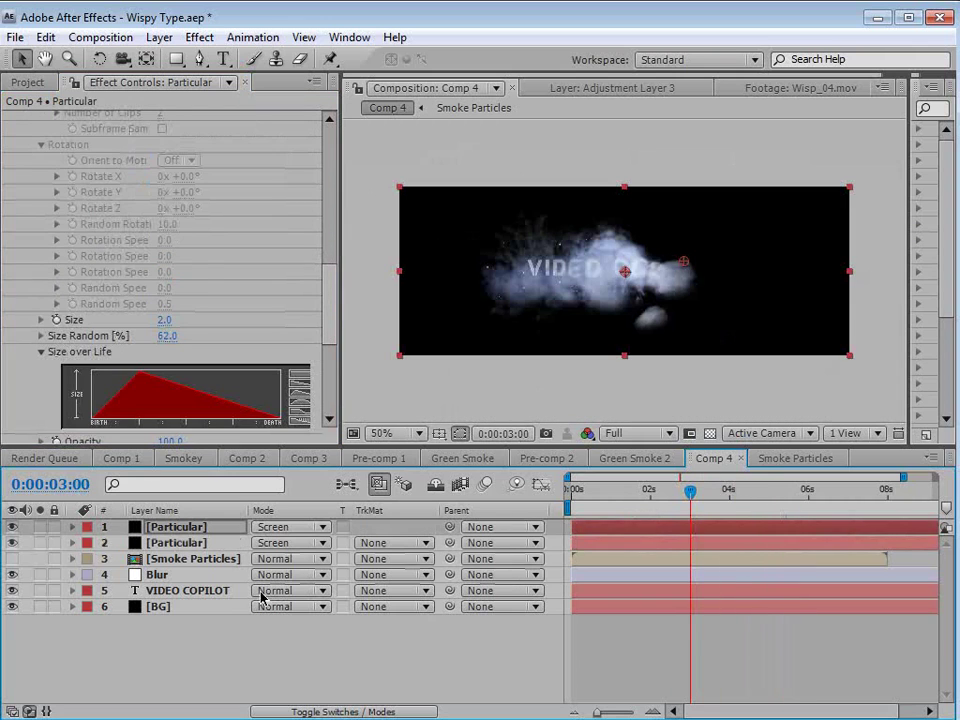
# On the smoke Particular layer, set Emitter Size X to 56, Emitter Size Y to 0 and Random Seed to 100270
pyautogui.click(177, 545)
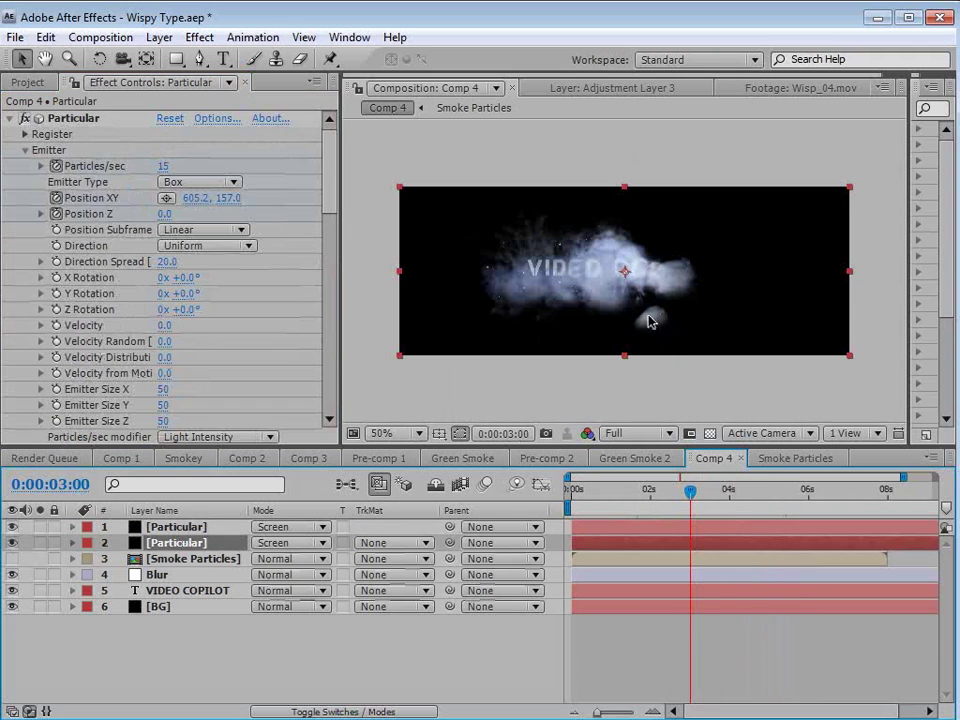
pyautogui.moveTo(332, 197); pyautogui.dragTo(334, 253)
pyautogui.moveTo(172, 340); pyautogui.dragTo(186, 333)
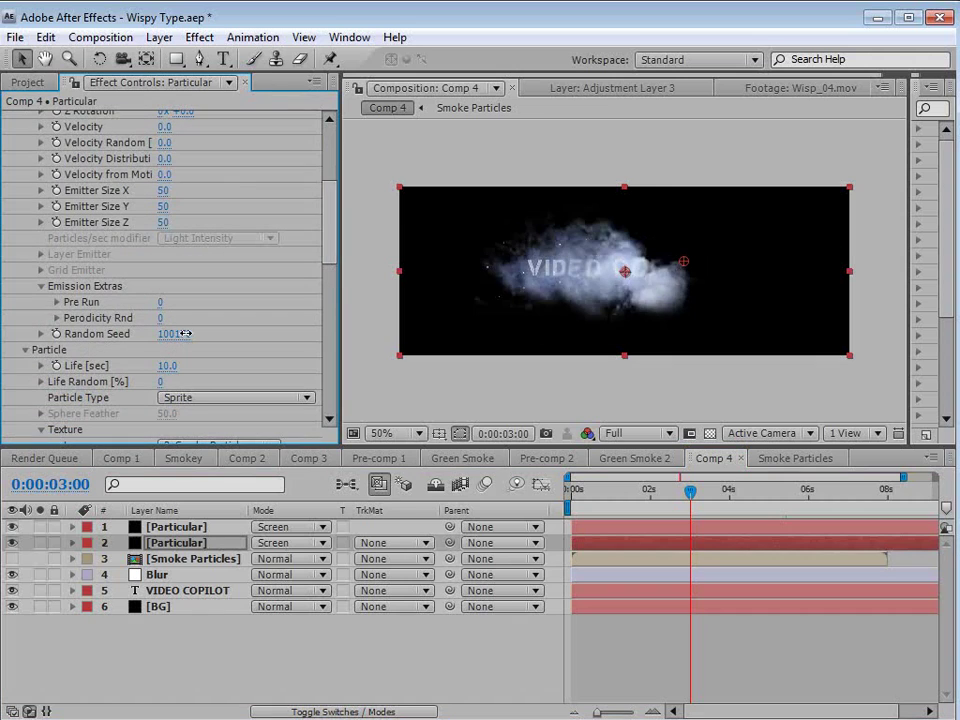
pyautogui.moveTo(690, 490)
pyautogui.mouseDown()
pyautogui.moveTo(628, 491)
pyautogui.moveTo(746, 494)
pyautogui.moveTo(704, 492)
pyautogui.mouseUp()
pyautogui.moveTo(165, 212); pyautogui.dragTo(121, 143)
pyautogui.moveTo(161, 221)
pyautogui.mouseDown()
pyautogui.moveTo(121, 228)
pyautogui.moveTo(146, 230)
pyautogui.mouseUp()
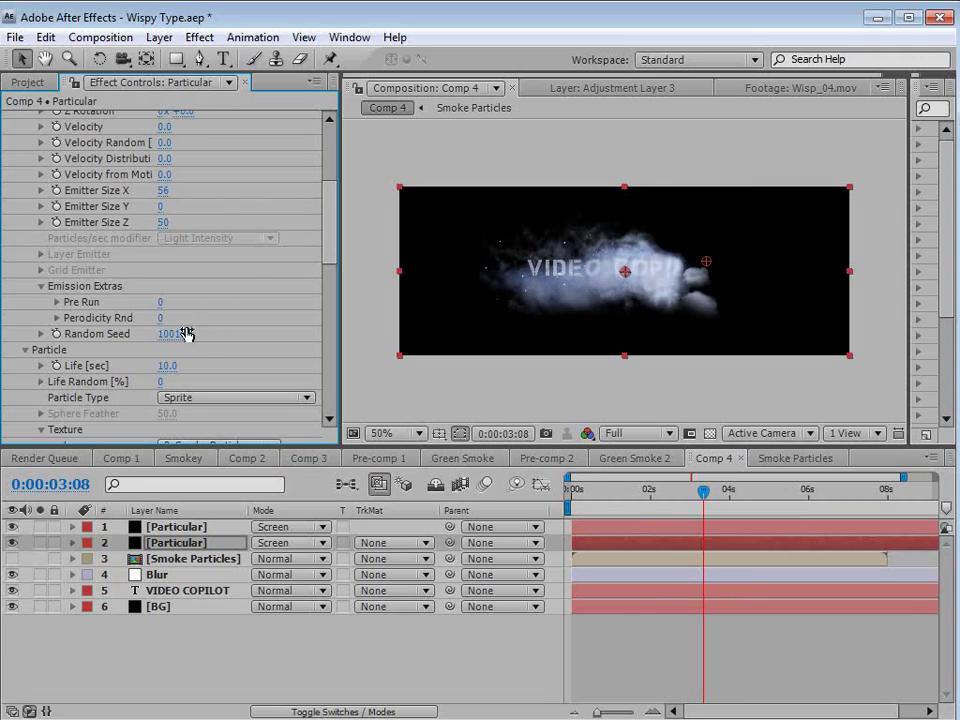
pyautogui.moveTo(703, 491)
pyautogui.mouseDown()
pyautogui.moveTo(767, 492)
pyautogui.moveTo(617, 492)
pyautogui.moveTo(801, 498)
pyautogui.moveTo(707, 498)
pyautogui.mouseUp()
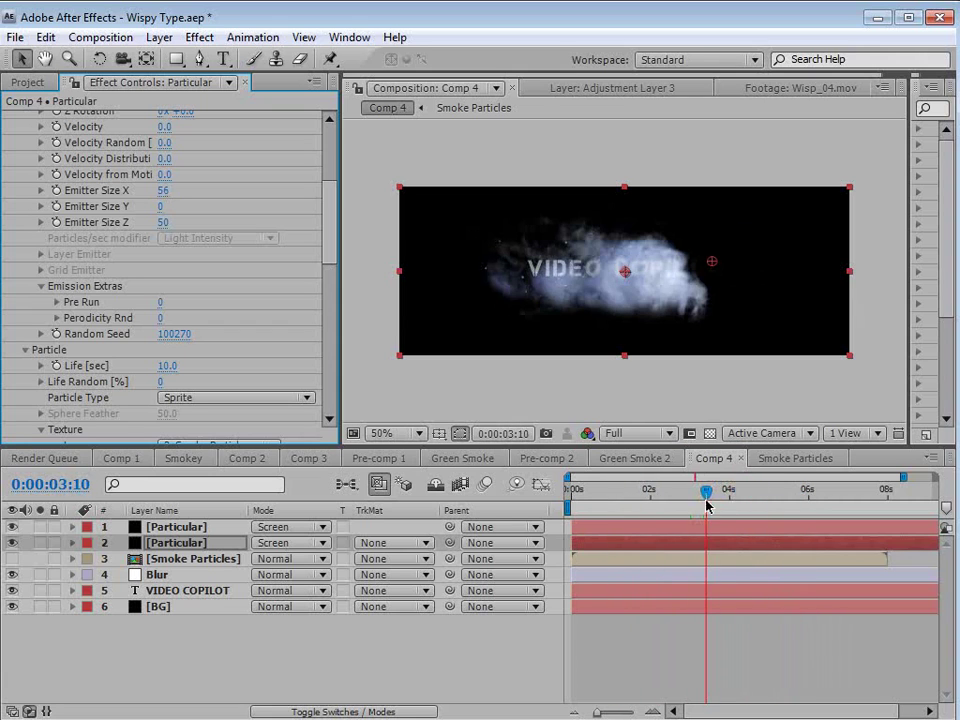
# Add a new adjustment layer above all layers and apply the Curves effect to it
pyautogui.click(159, 37)
pyautogui.moveTo(171, 57)
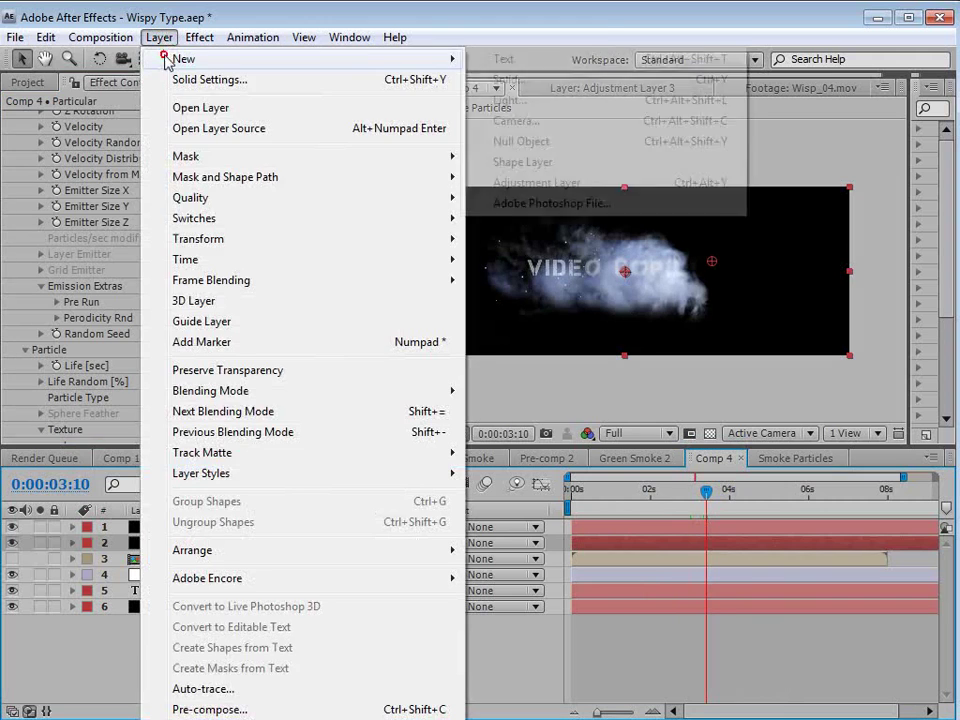
pyautogui.click(513, 187)
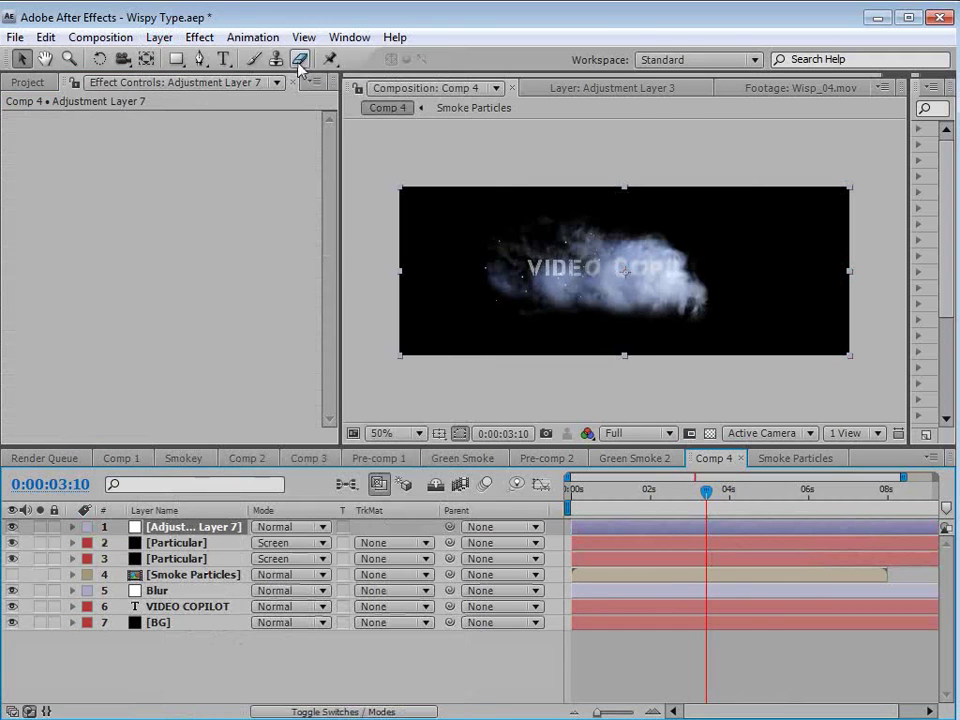
pyautogui.click(199, 37)
pyautogui.moveTo(250, 211)
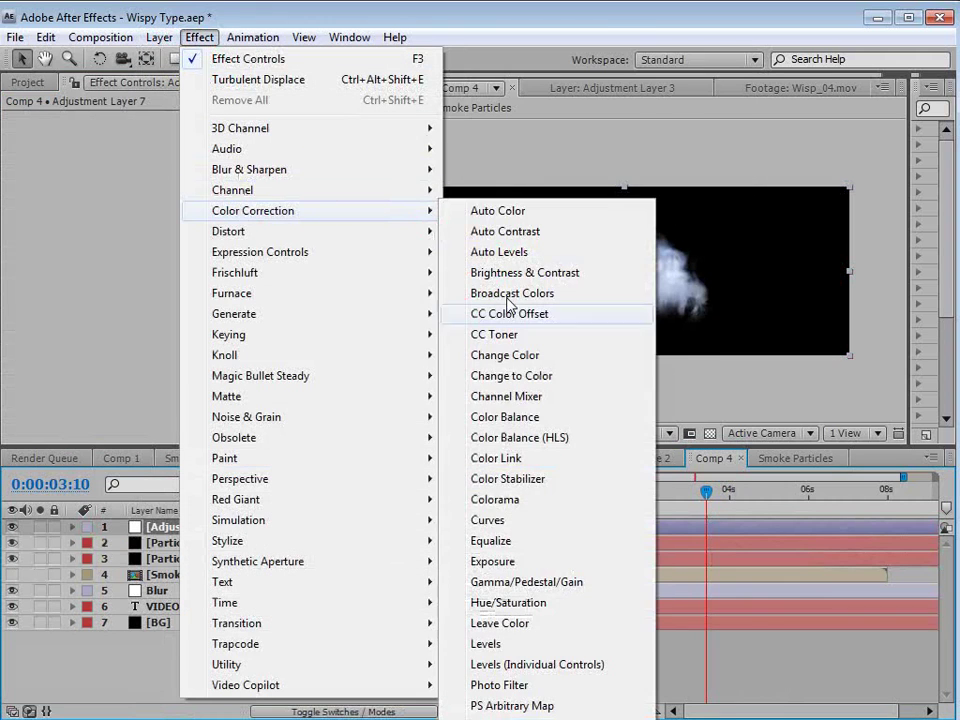
pyautogui.click(500, 518)
# Apply the Tint and Glow effects to the new adjustment layer
pyautogui.click(199, 37)
pyautogui.moveTo(240, 211)
pyautogui.click(490, 718)
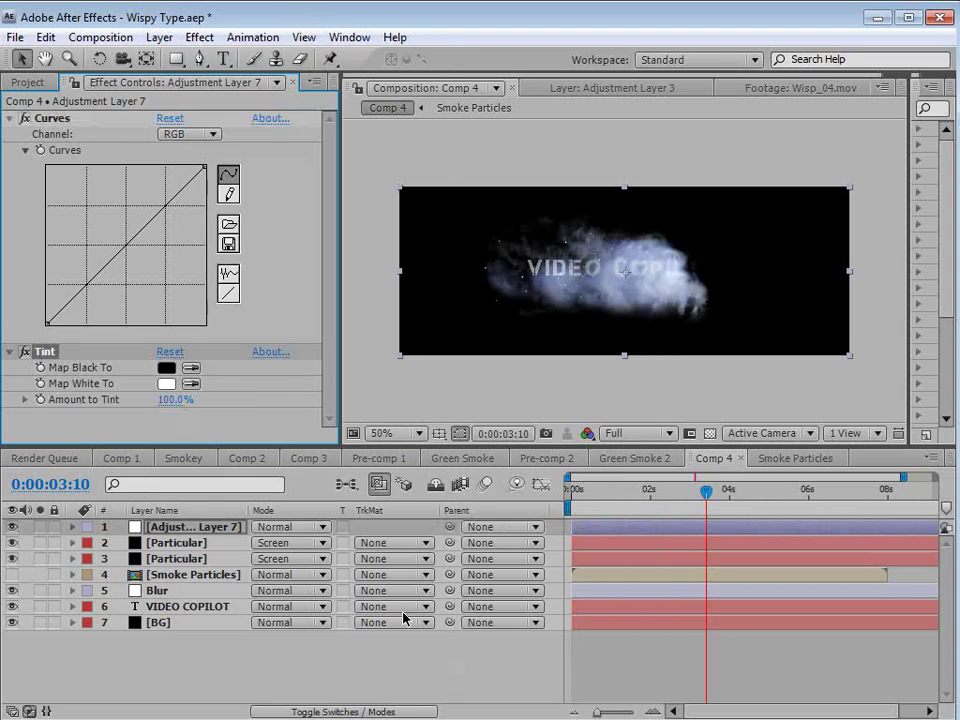
pyautogui.click(199, 37)
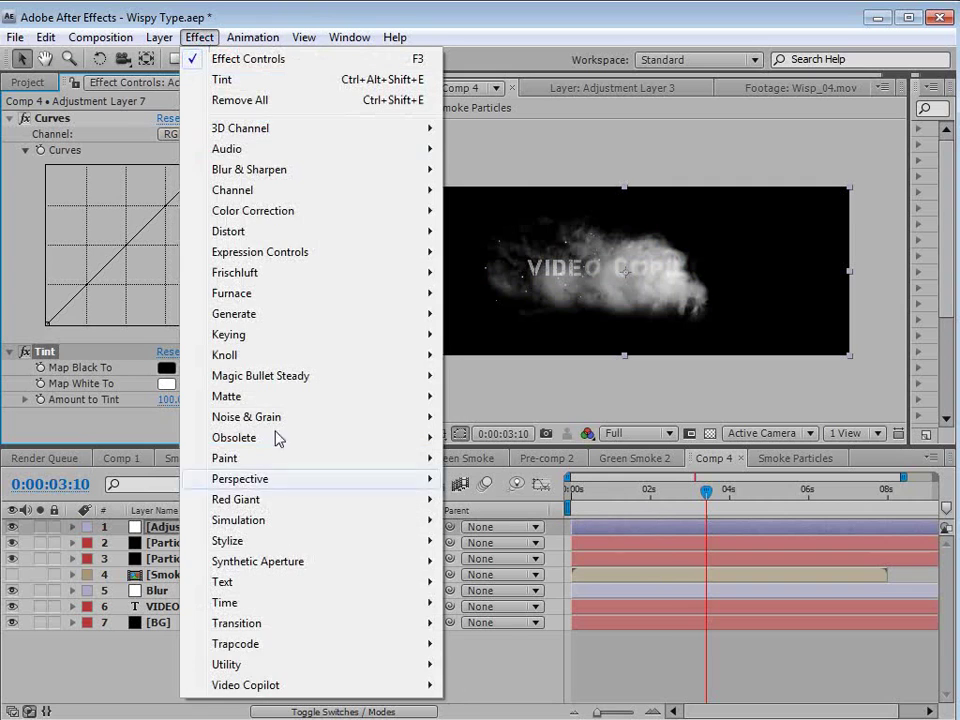
pyautogui.moveTo(232, 545)
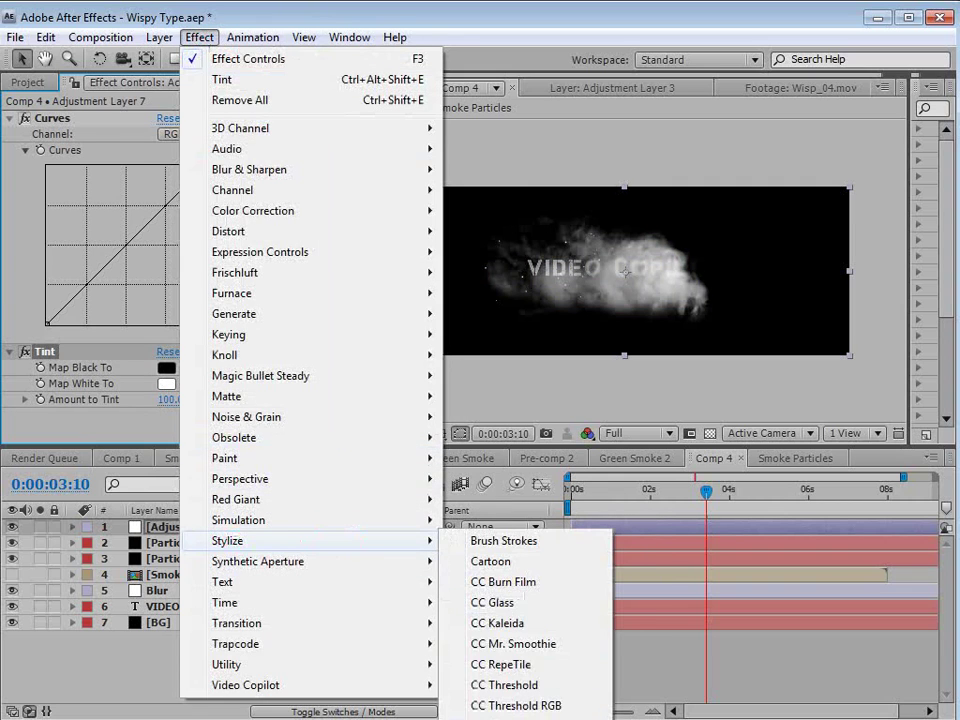
pyautogui.click(480, 716)
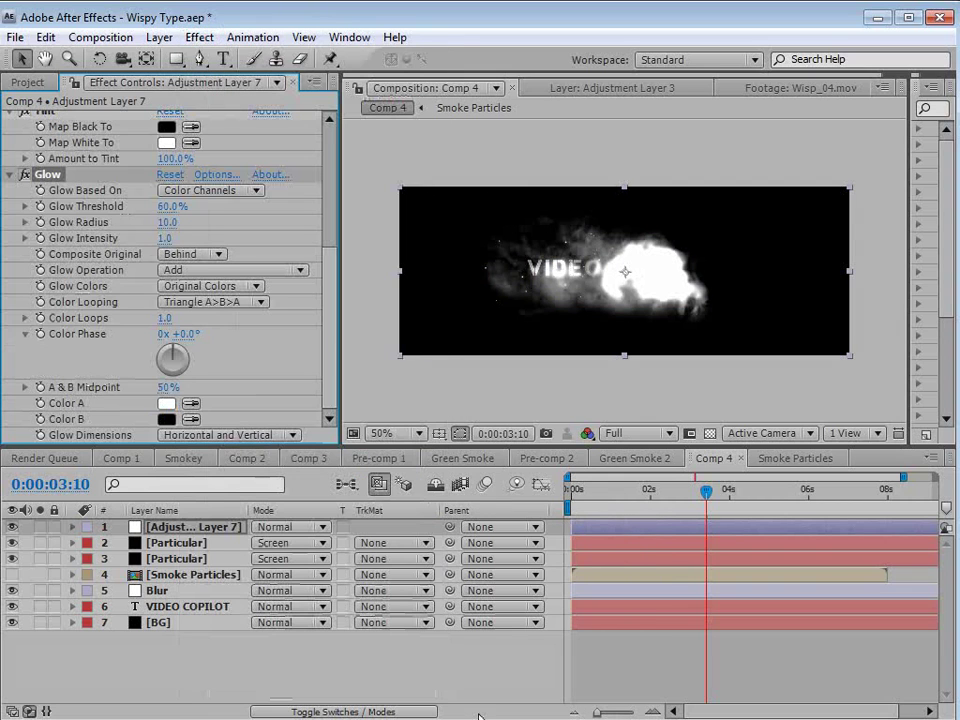
# Disable Glow, move Tint above Curves and set Amount to Tint to 20%
pyautogui.click(25, 174)
pyautogui.moveTo(328, 306); pyautogui.dragTo(328, 242)
pyautogui.click(50, 354)
pyautogui.moveTo(50, 354); pyautogui.dragTo(62, 126)
pyautogui.click(171, 166)
pyautogui.write('20')
pyautogui.press('Return')
# Shape the RGB curve into a contrast S-curve with darkened shadows and slightly lifted highlights
pyautogui.press('/')
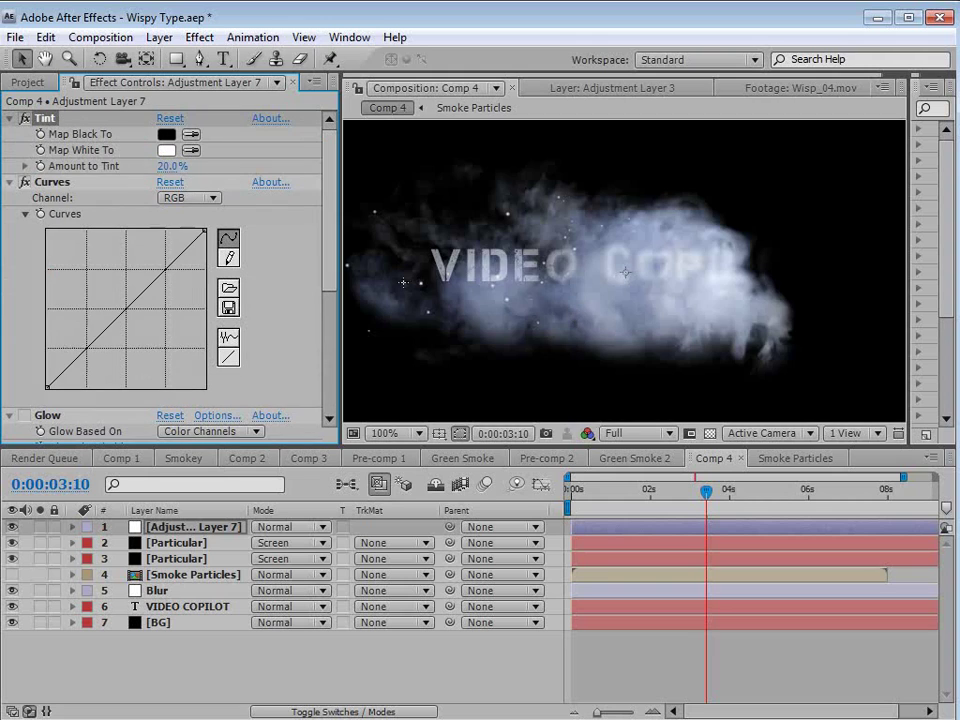
pyautogui.moveTo(126, 320); pyautogui.dragTo(118, 358)
pyautogui.moveTo(160, 300)
pyautogui.mouseDown()
pyautogui.moveTo(167, 270)
pyautogui.moveTo(161, 279)
pyautogui.mouseUp()
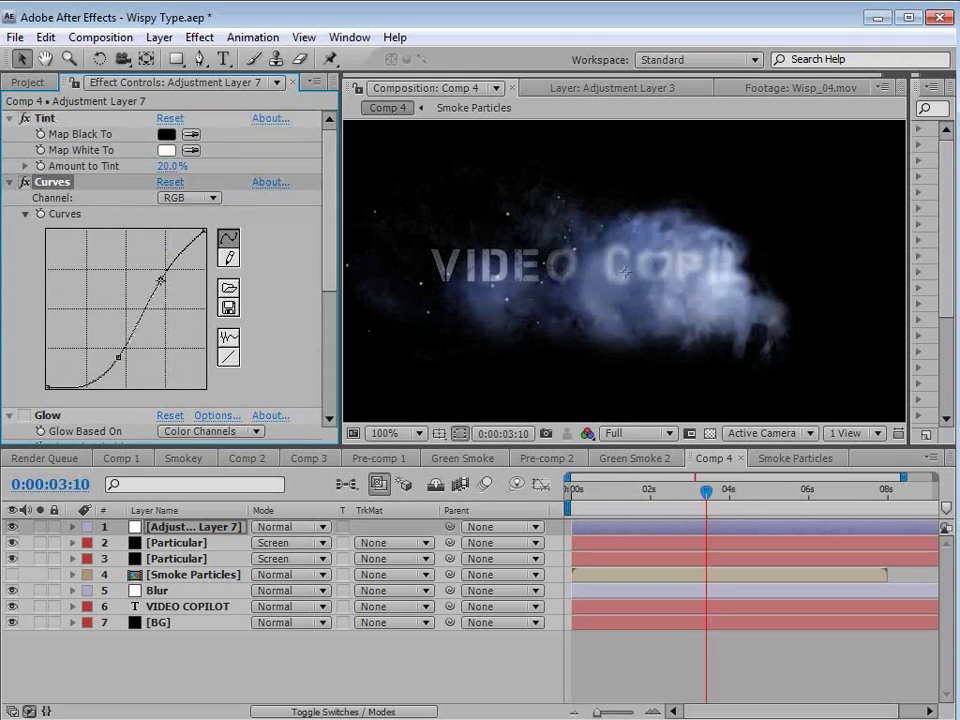
pyautogui.moveTo(118, 357); pyautogui.dragTo(114, 357)
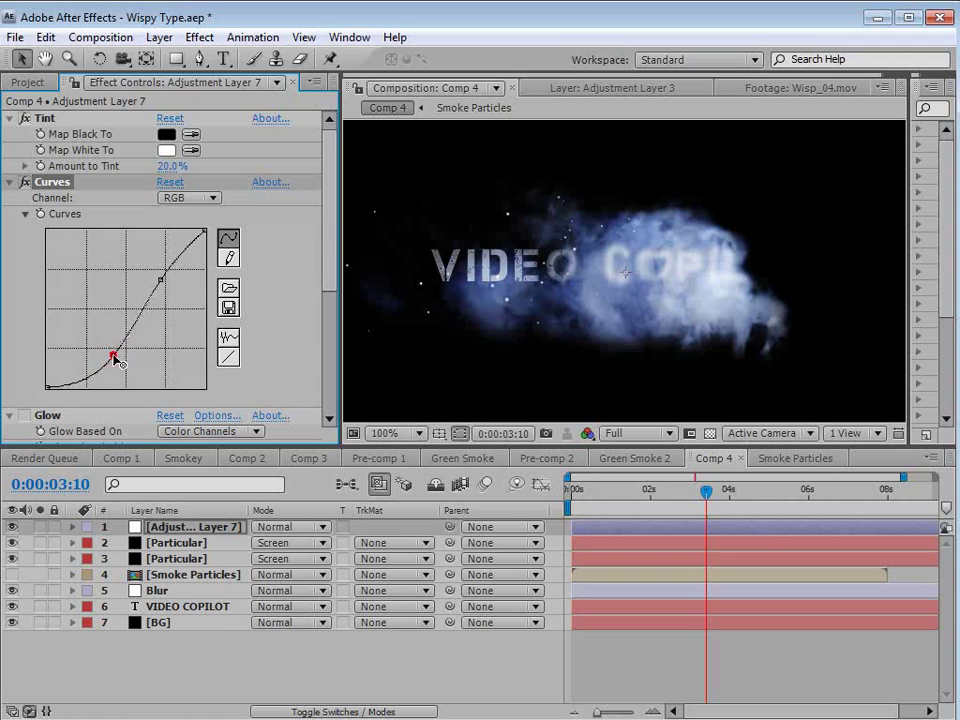
# Lift the Red curve's midtones, and on the Blue curve raise the lower midtones and reduce the upper midtones
pyautogui.click(189, 197)
pyautogui.click(197, 219)
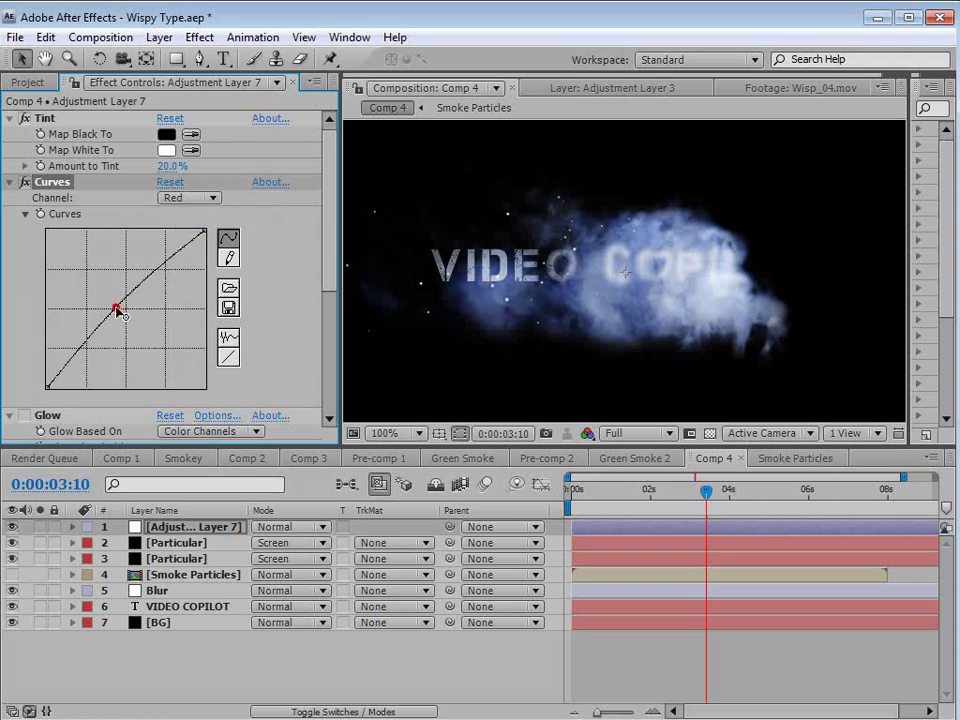
pyautogui.moveTo(117, 316)
pyautogui.mouseDown()
pyautogui.moveTo(107, 298)
pyautogui.moveTo(146, 321)
pyautogui.moveTo(107, 313)
pyautogui.mouseUp()
pyautogui.click(203, 199)
pyautogui.click(202, 240)
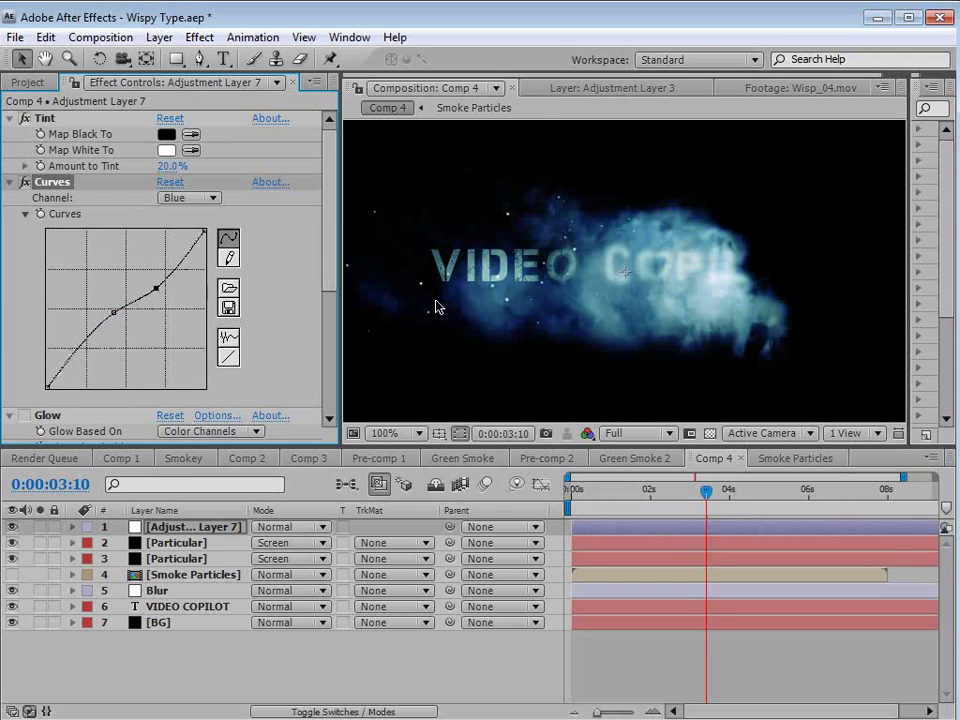
# Re-enable Glow on the adjustment layer with a Glow Threshold of 80% and a Glow Radius of 48
pyautogui.scroll(1, 665, 278)
pyautogui.moveTo(333, 250); pyautogui.dragTo(328, 325)
pyautogui.click(25, 262)
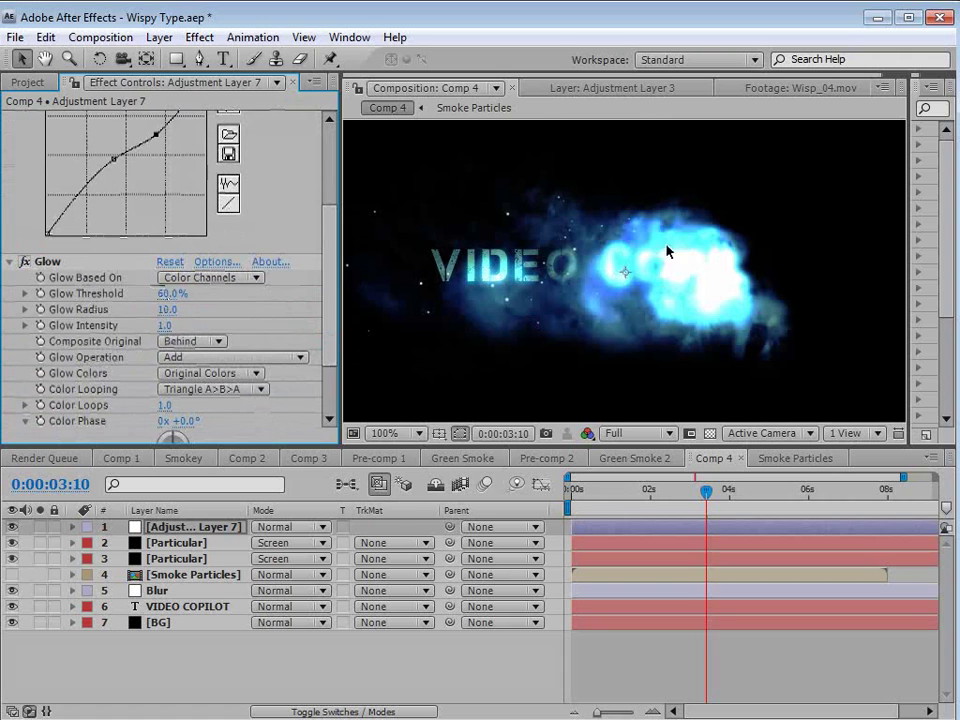
pyautogui.moveTo(160, 296); pyautogui.dragTo(217, 296)
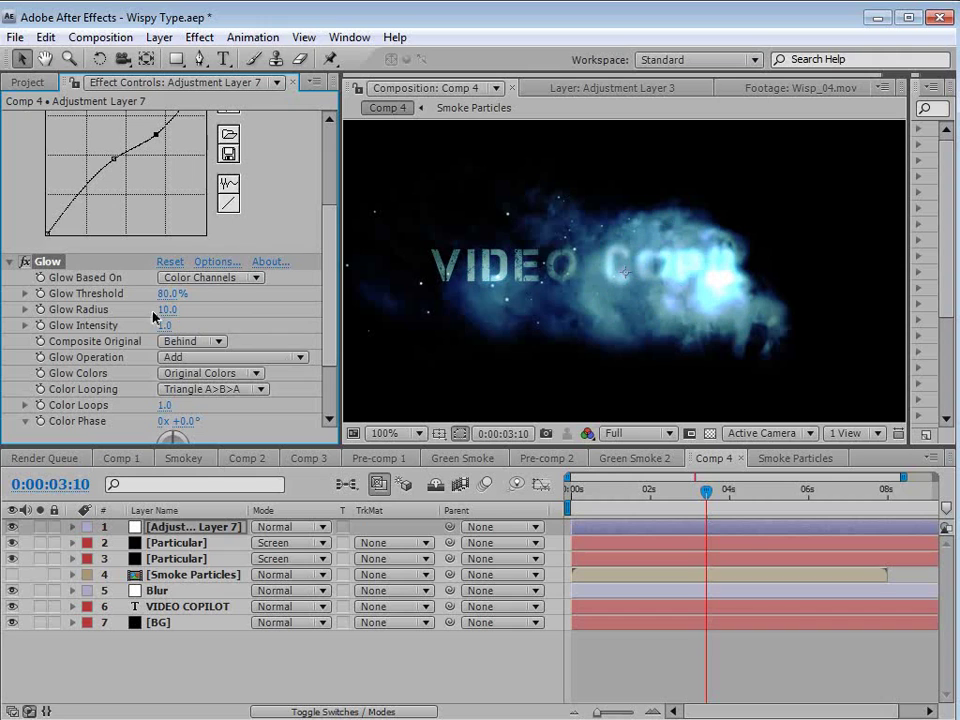
pyautogui.moveTo(167, 309); pyautogui.dragTo(148, 325)
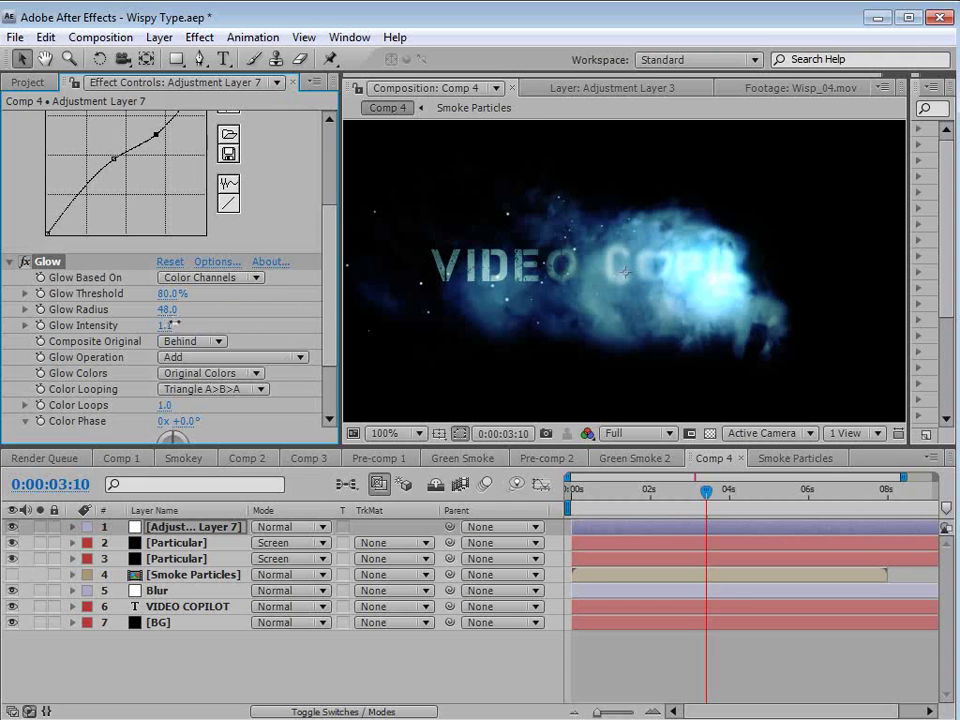
# Set the smoke Particular layer's Transfer Mode to Lighten after trying Screen, and check the smoke around 3 to 4 seconds
pyautogui.moveTo(680, 493); pyautogui.dragTo(721, 488)
pyautogui.click(180, 558)
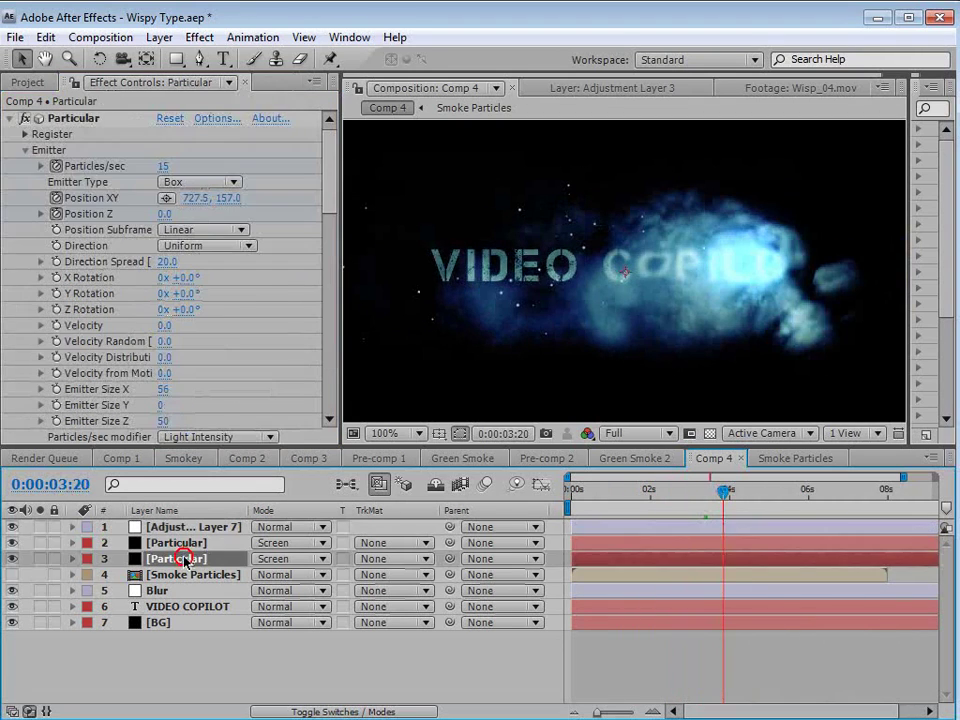
pyautogui.moveTo(331, 197); pyautogui.dragTo(330, 364)
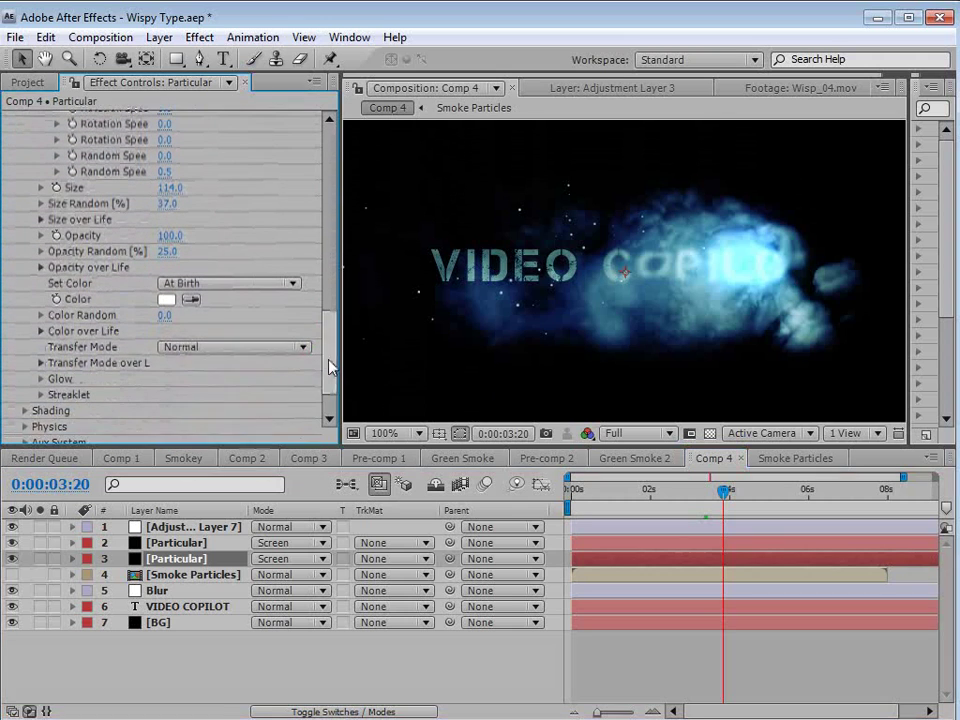
pyautogui.click(229, 347)
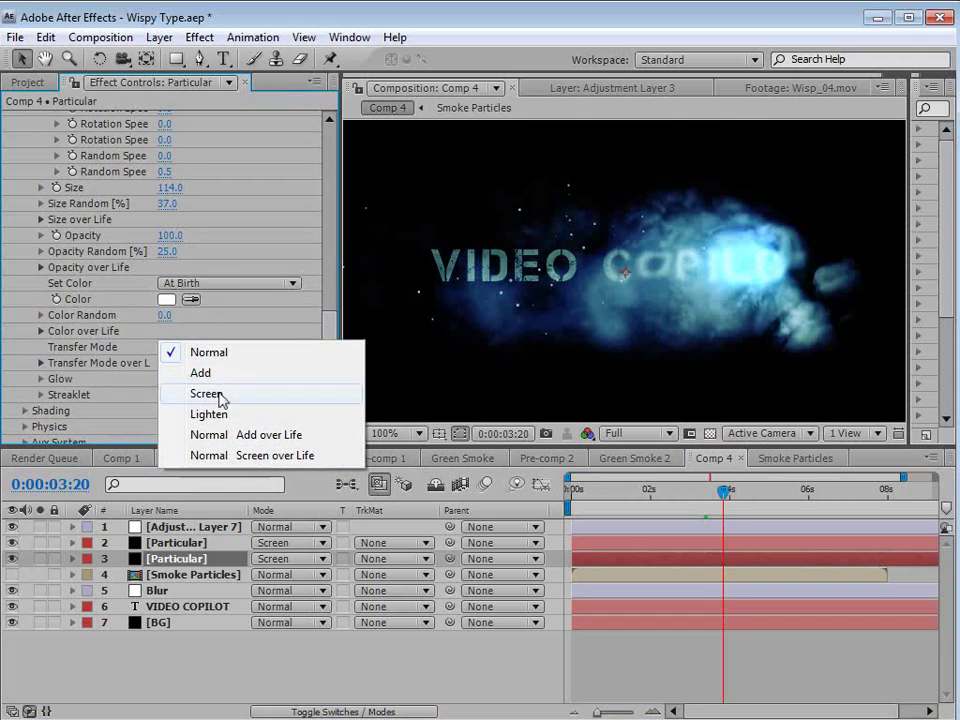
pyautogui.click(224, 395)
pyautogui.moveTo(700, 490); pyautogui.dragTo(718, 516)
pyautogui.click(212, 347)
pyautogui.click(220, 372)
pyautogui.click(621, 490)
pyautogui.moveTo(621, 490); pyautogui.dragTo(707, 498)
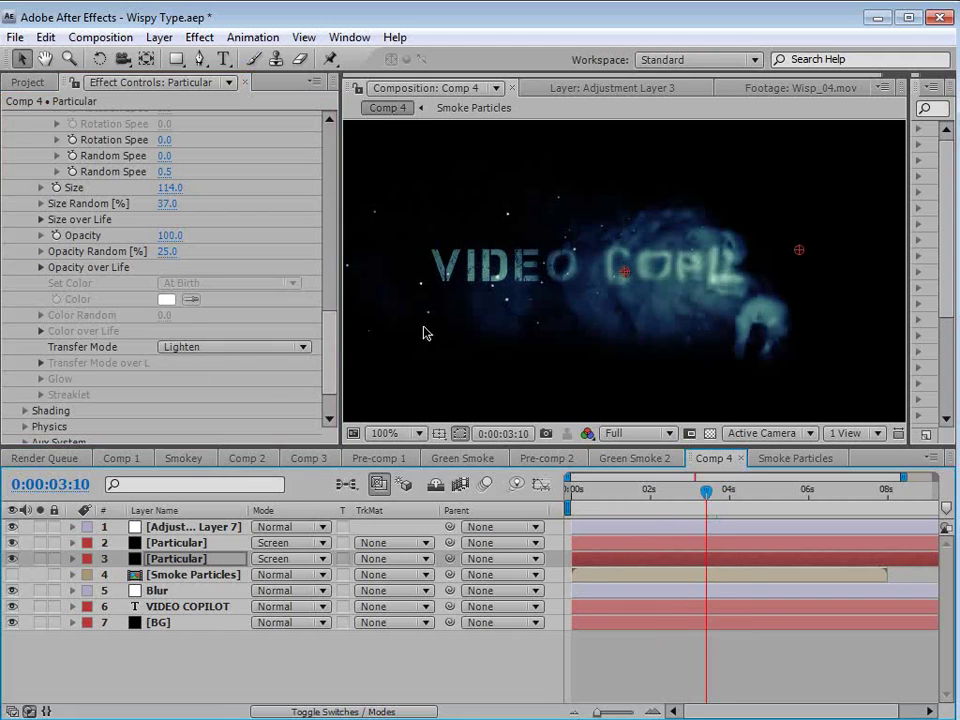
# Add a Curves effect to the smoke Particular layer and raise the RGB curve's lower midtones to brighten the smoke
pyautogui.scroll(-3, 335, 345)
pyautogui.click(199, 37)
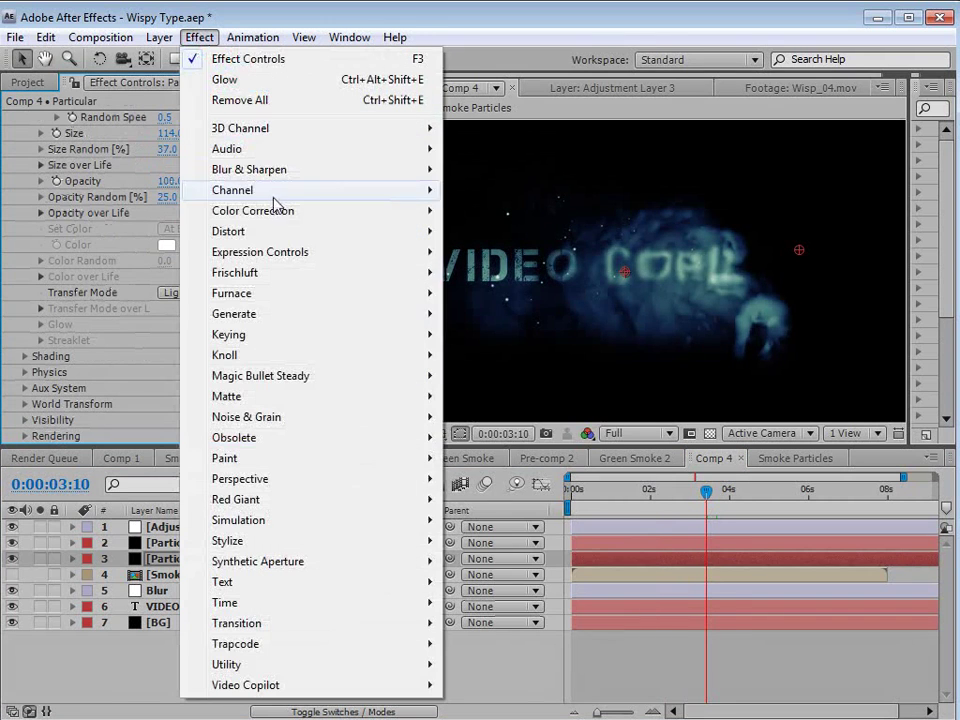
pyautogui.moveTo(277, 212)
pyautogui.click(495, 520)
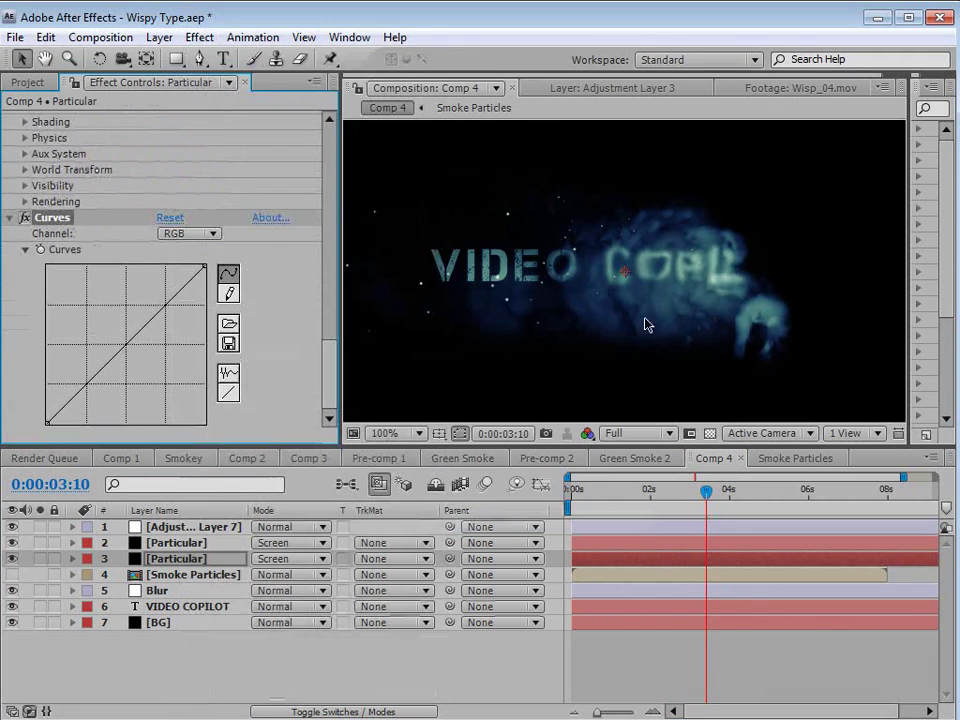
pyautogui.moveTo(61, 362); pyautogui.dragTo(108, 337)
pyautogui.moveTo(706, 492); pyautogui.dragTo(722, 540)
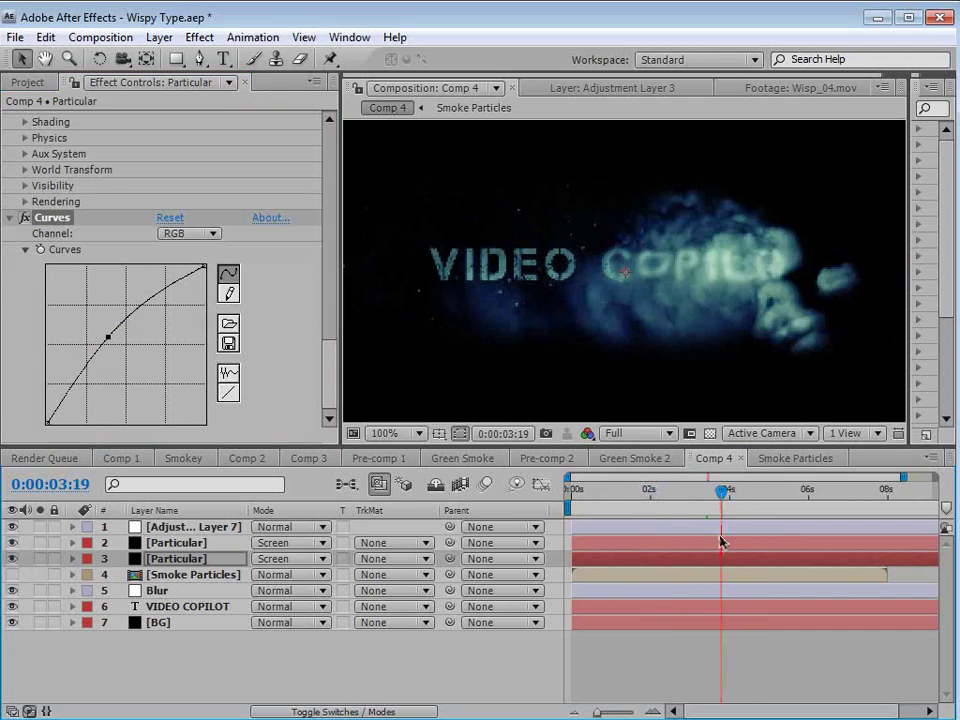
# On Adjustment Layer 7, switch Curves to the RGB channel and steepen the S-curve by moving the shadow point inward and raising the highlight point
pyautogui.click(176, 528)
pyautogui.click(186, 197)
pyautogui.click(195, 135)
pyautogui.click(163, 277)
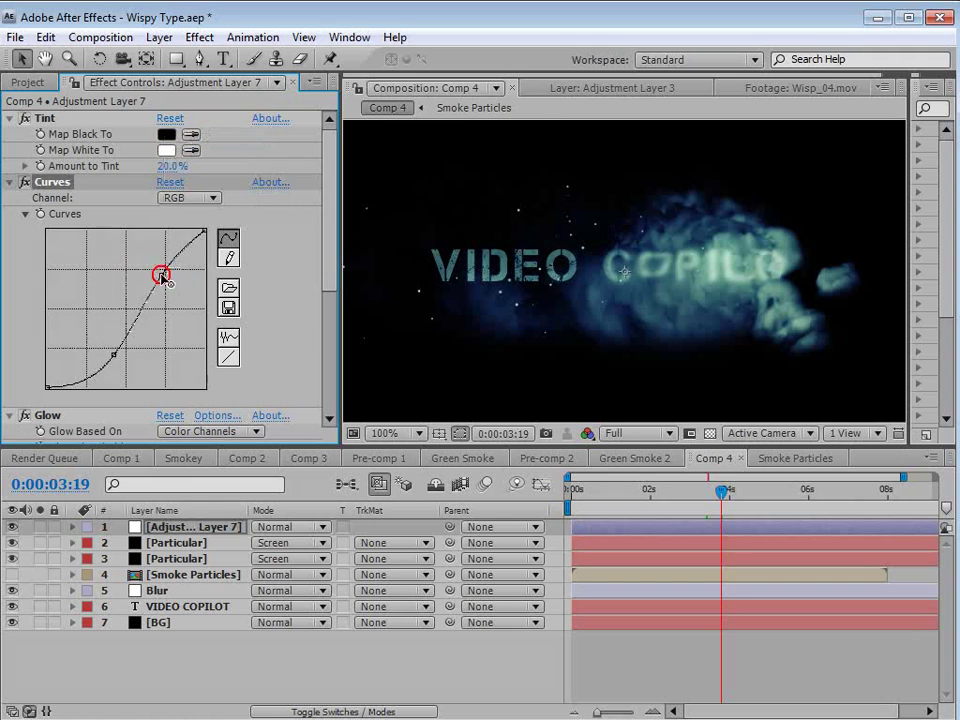
pyautogui.moveTo(163, 277); pyautogui.dragTo(162, 273)
pyautogui.moveTo(112, 354); pyautogui.dragTo(108, 352)
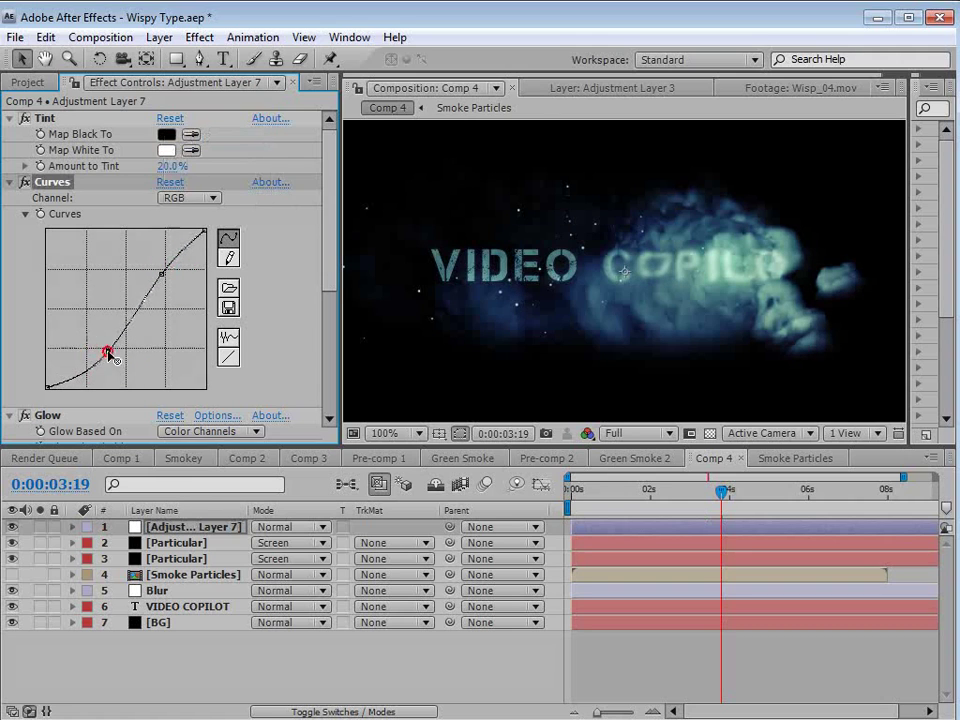
pyautogui.moveTo(163, 272); pyautogui.dragTo(160, 265)
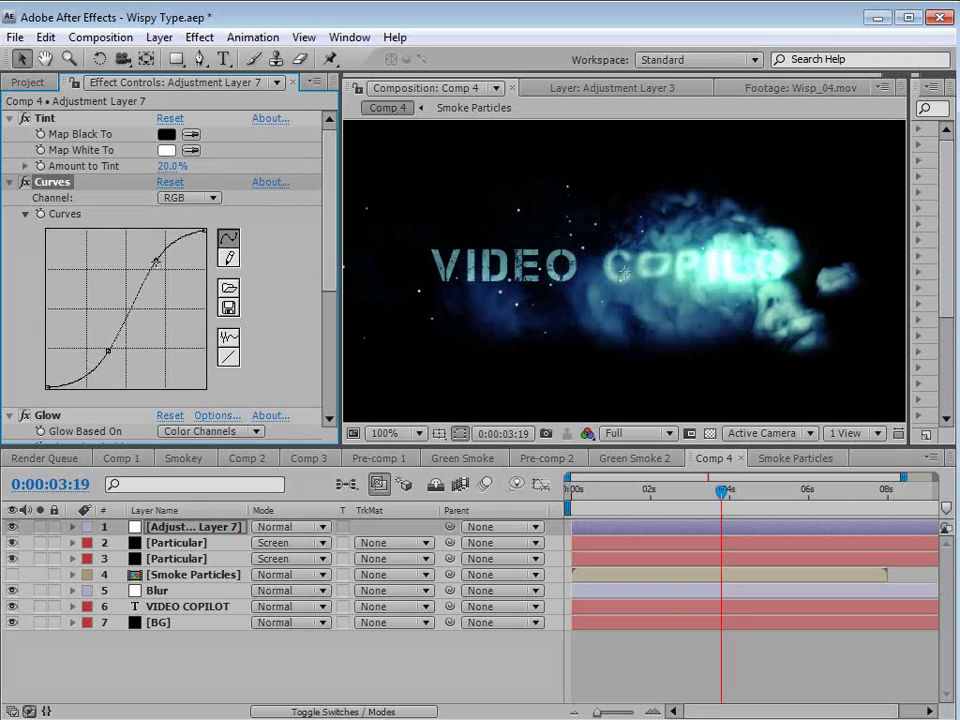
pyautogui.click(670, 491)
pyautogui.moveTo(671, 493); pyautogui.dragTo(659, 531)
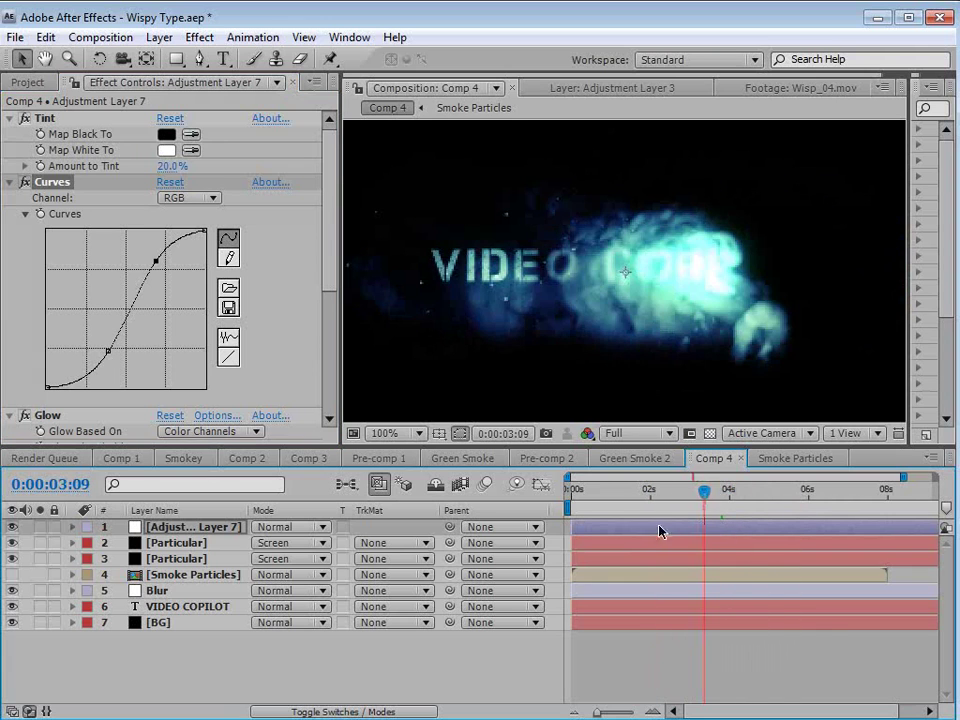
# Add an expression to the smoke layer's Particles/sec that multiplies its keyframed value by 2
pyautogui.click(172, 560)
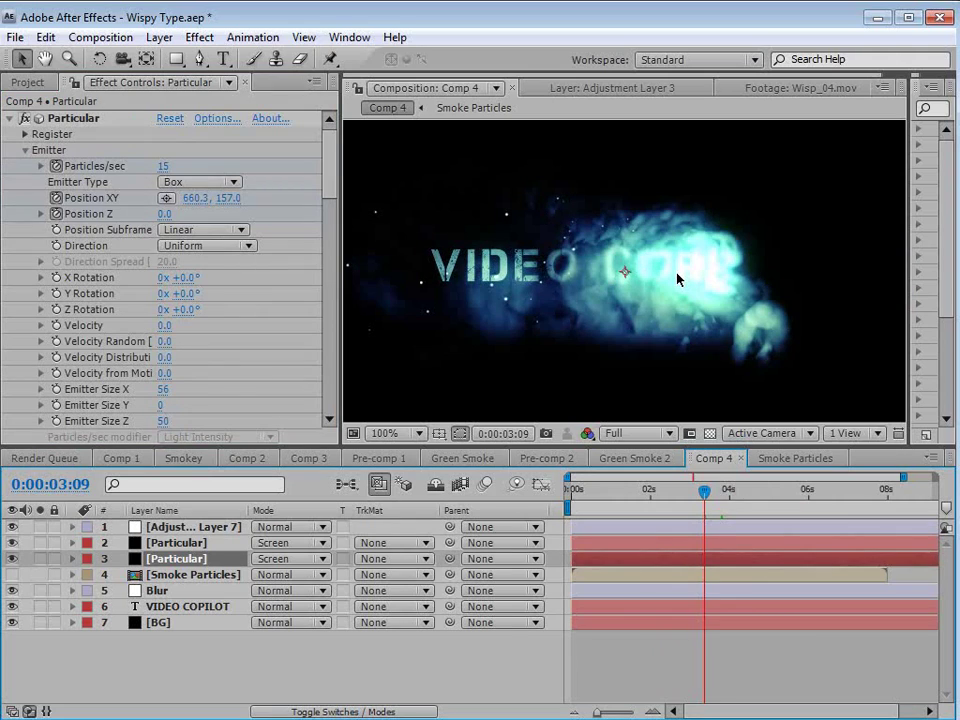
pyautogui.click(328, 181)
pyautogui.press('u')
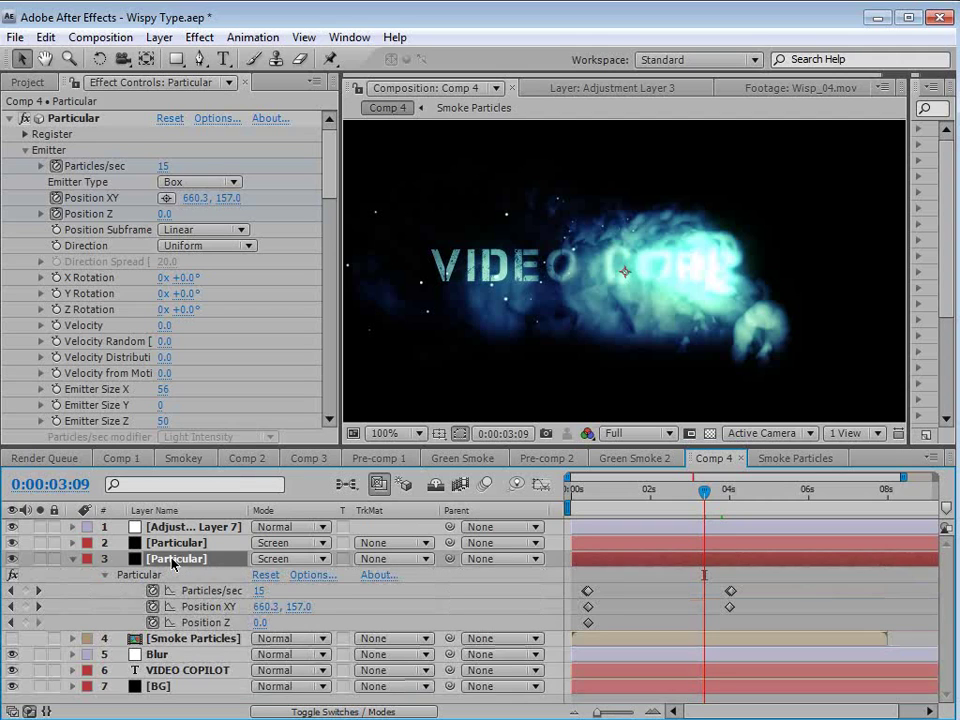
pyautogui.keyDown('alt'); pyautogui.click(152, 591); pyautogui.keyUp('alt')
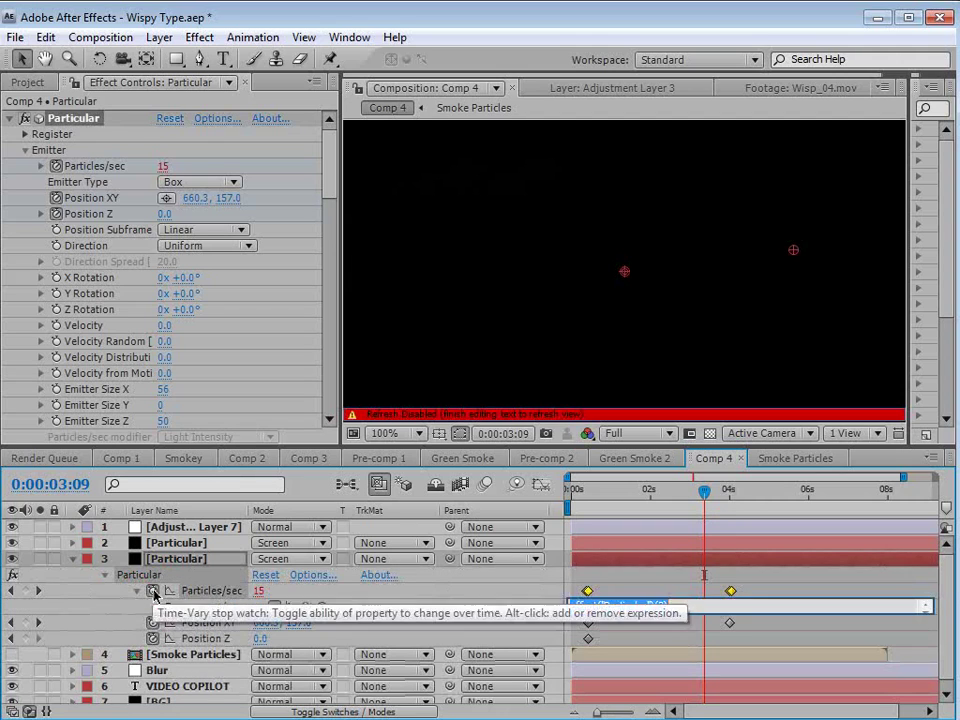
pyautogui.write('*2')
pyautogui.click(771, 574)
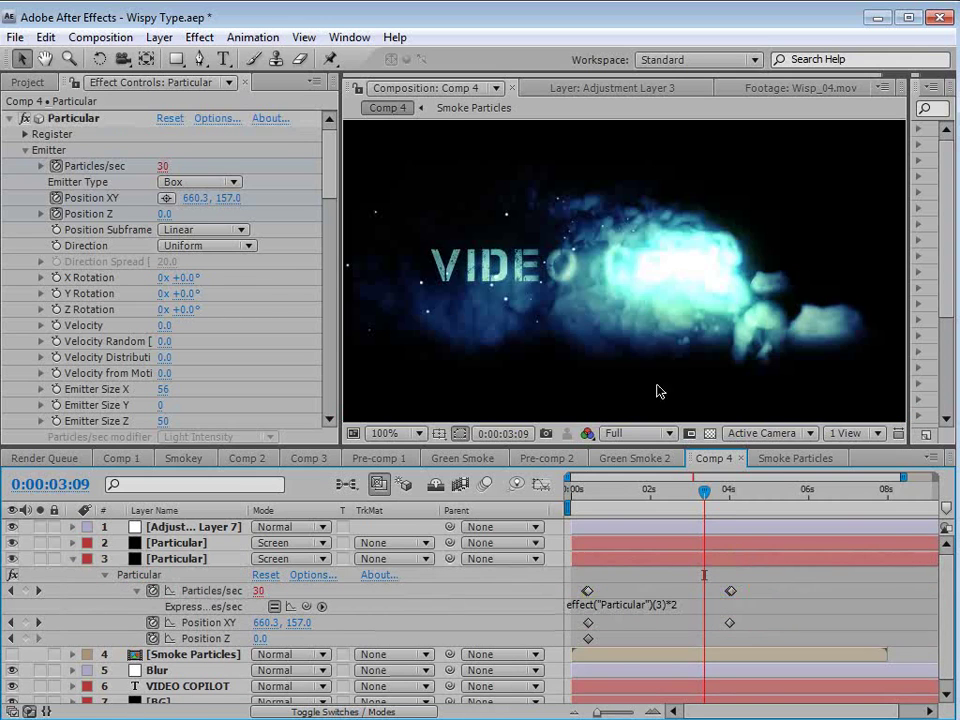
# Check the denser smoke around 0:00:02:22 and soften the lift of the smoke layer's RGB curve
pyautogui.moveTo(705, 510)
pyautogui.mouseDown()
pyautogui.moveTo(649, 506)
pyautogui.moveTo(731, 512)
pyautogui.moveTo(687, 512)
pyautogui.mouseUp()
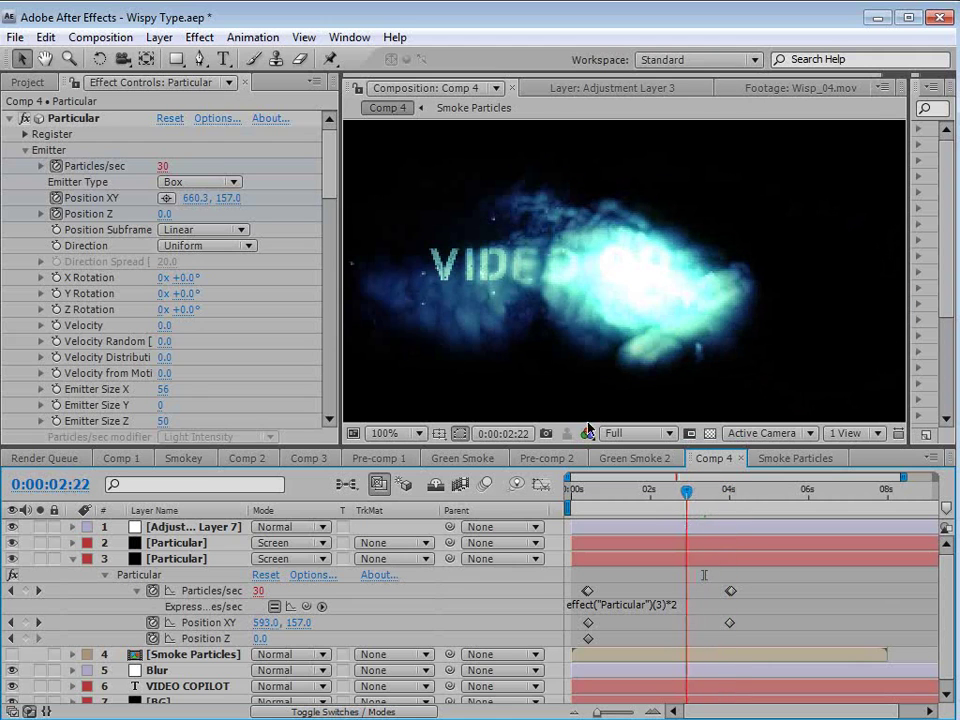
pyautogui.moveTo(329, 180); pyautogui.dragTo(331, 400)
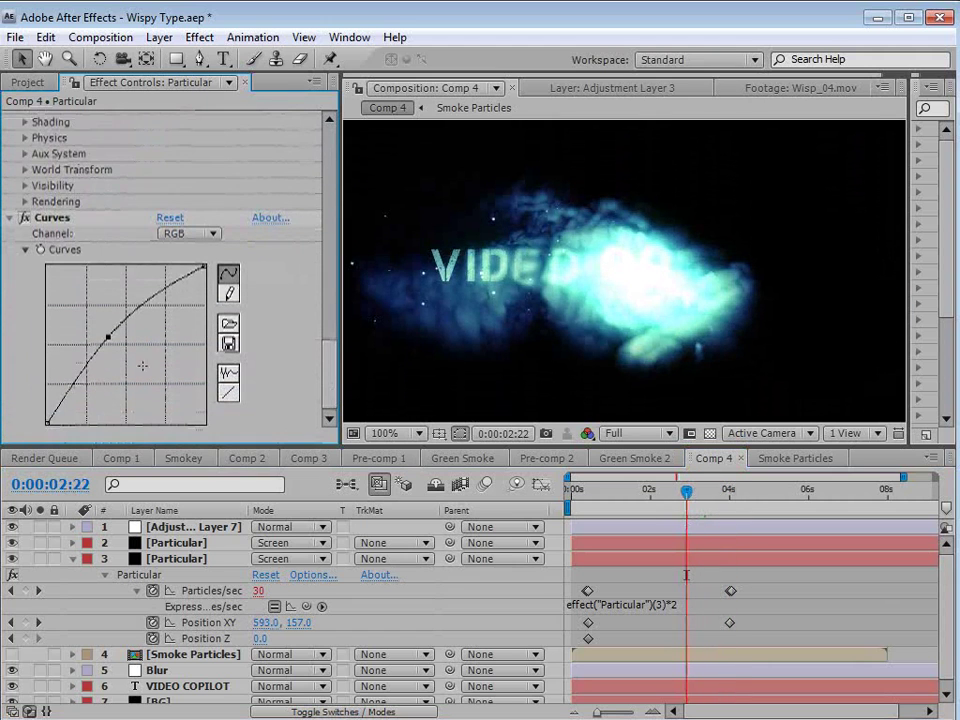
pyautogui.moveTo(112, 339); pyautogui.dragTo(137, 313)
# Add a second Tint after Glow on Adjustment Layer 7 and reduce its Amount to Tint to about 28%
pyautogui.click(206, 530)
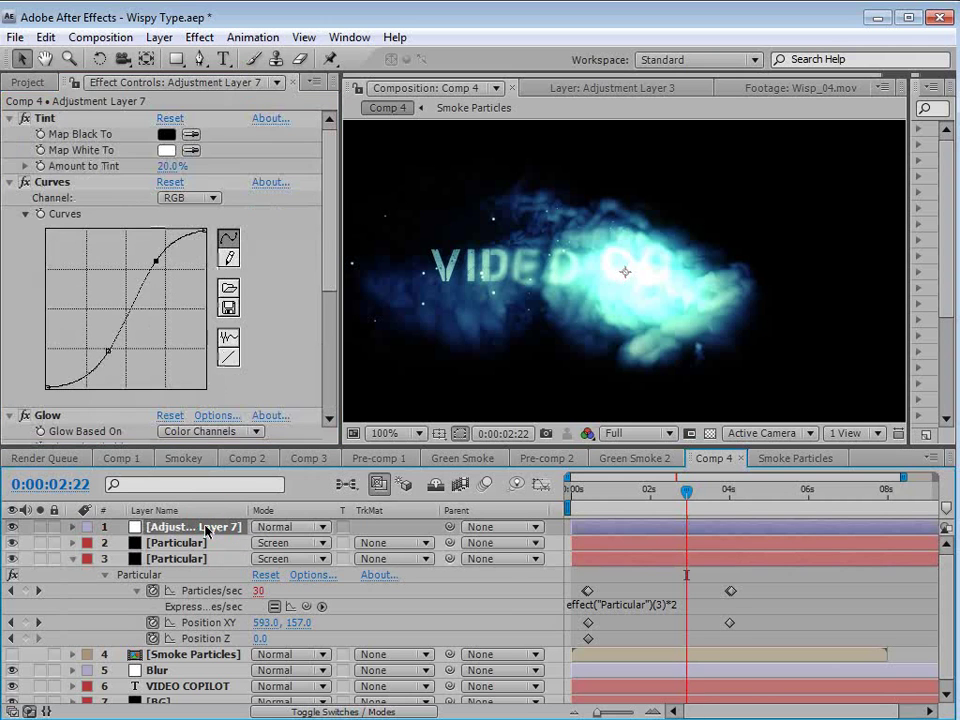
pyautogui.moveTo(332, 214); pyautogui.dragTo(336, 345)
pyautogui.click(199, 37)
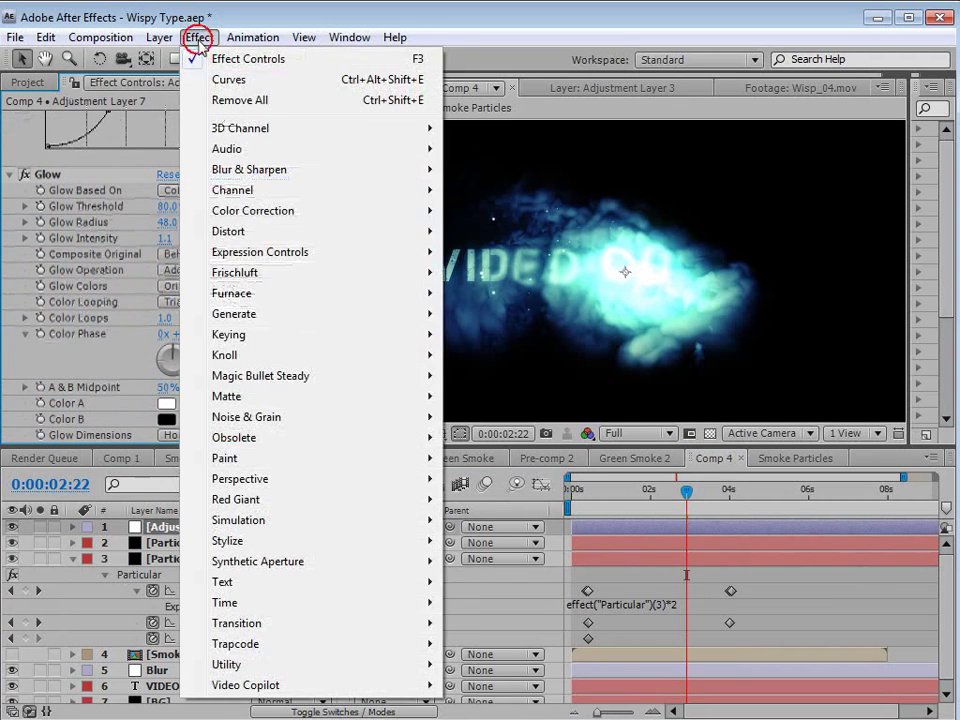
pyautogui.moveTo(262, 212)
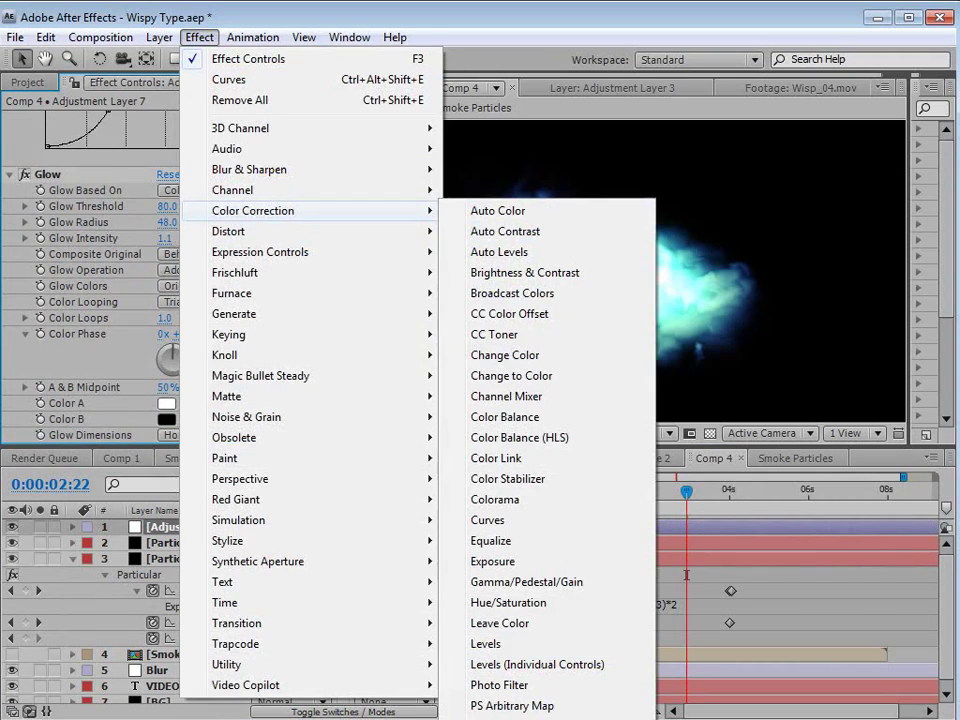
pyautogui.click(490, 719)
pyautogui.moveTo(174, 435); pyautogui.dragTo(70, 446)
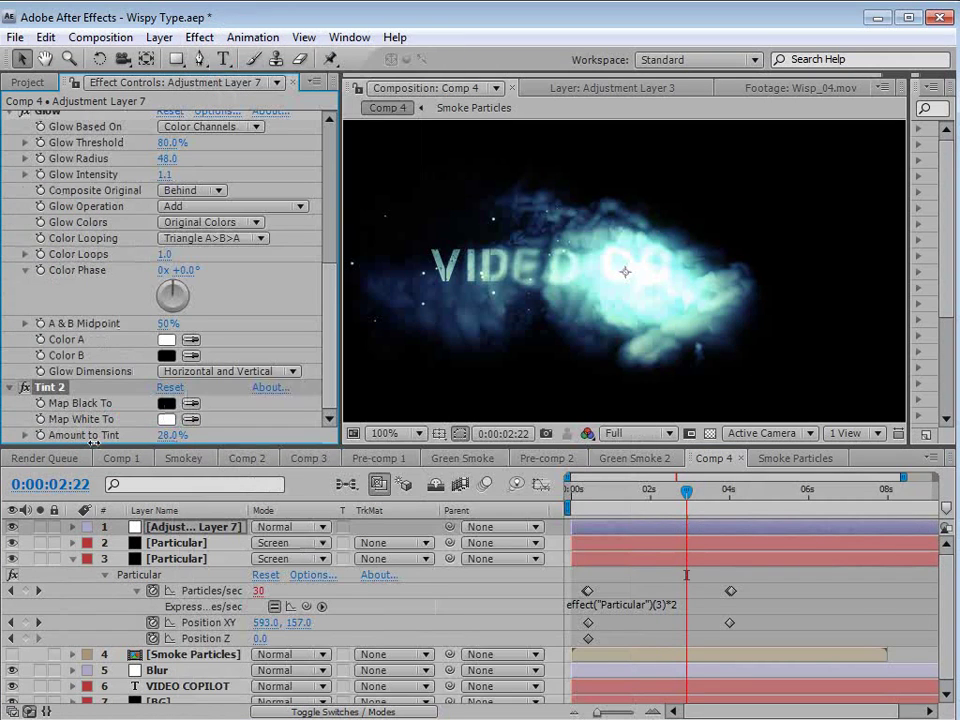
pyautogui.moveTo(583, 488); pyautogui.dragTo(681, 491)
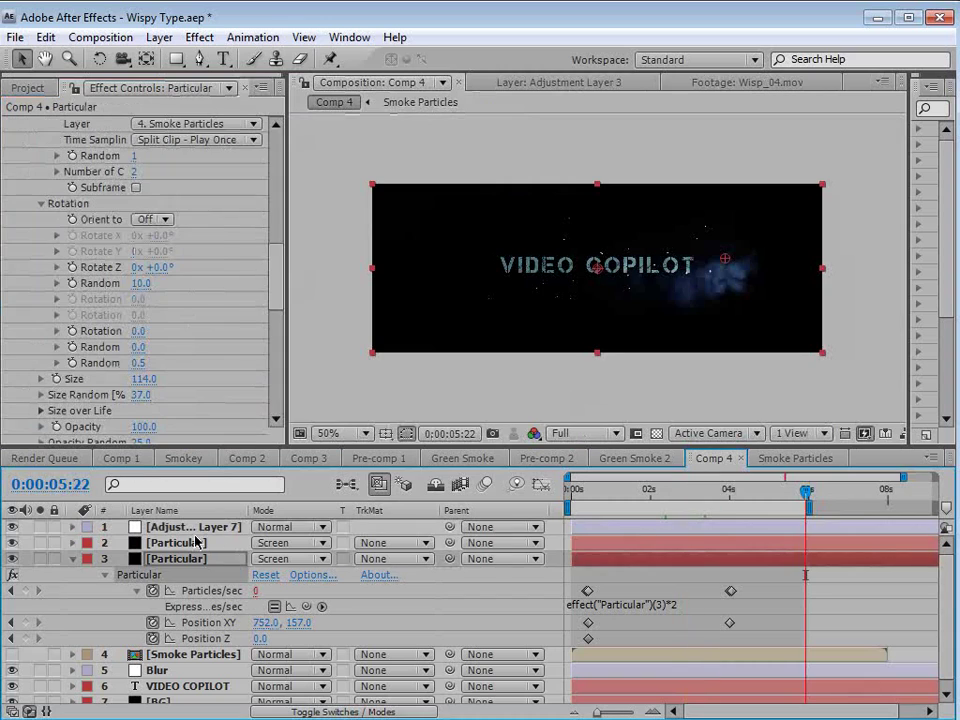
# Set the particle Life of the upper Particular dust layer to 3 seconds after trying 2 seconds
pyautogui.click(193, 545)
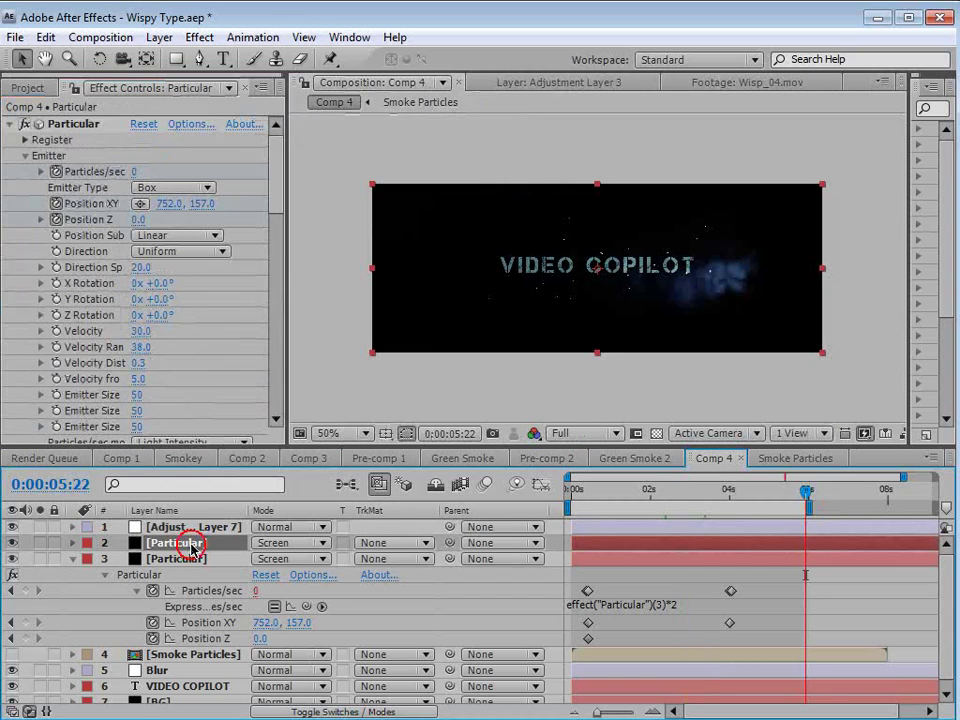
pyautogui.scroll(-5, 279, 208)
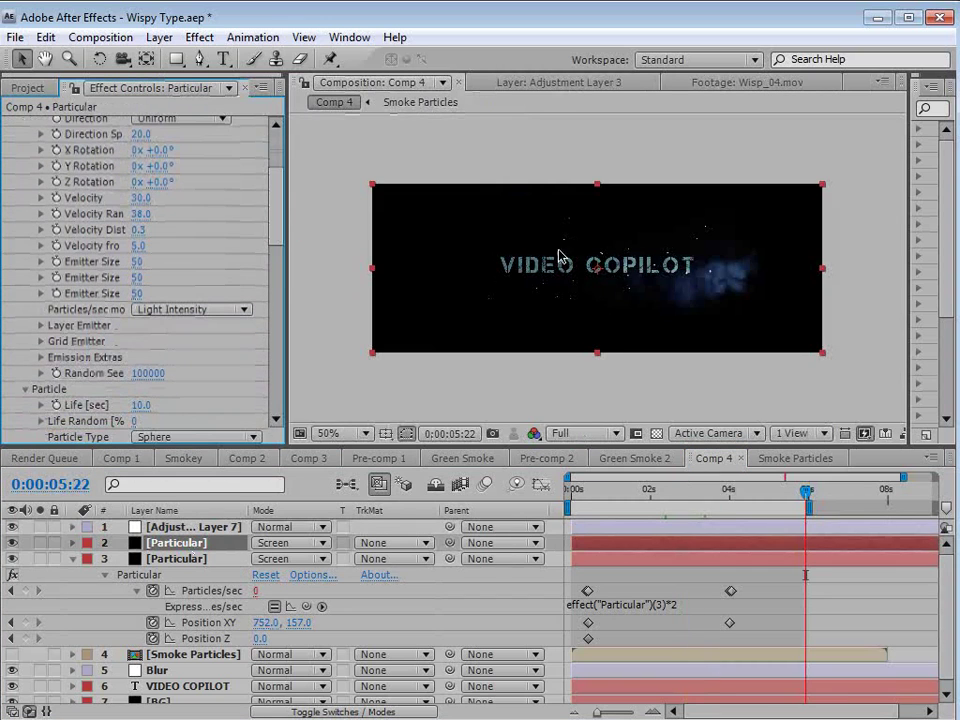
pyautogui.scroll(-1, 274, 245)
pyautogui.click(140, 378)
pyautogui.press('Return')
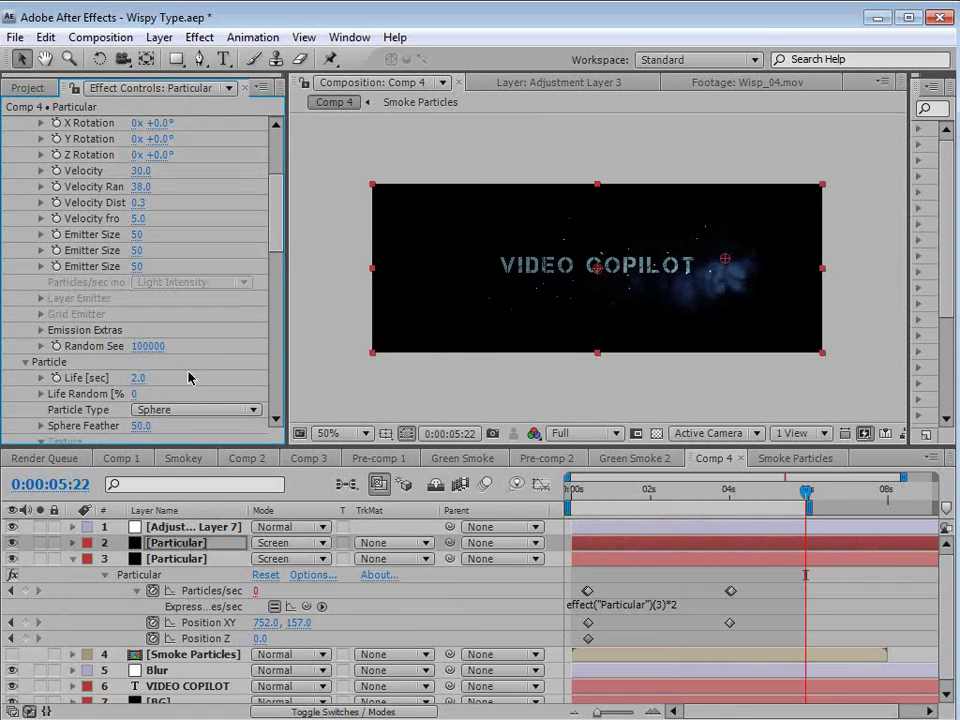
pyautogui.click(139, 377)
pyautogui.write('3')
pyautogui.press('Return')
pyautogui.press('.')
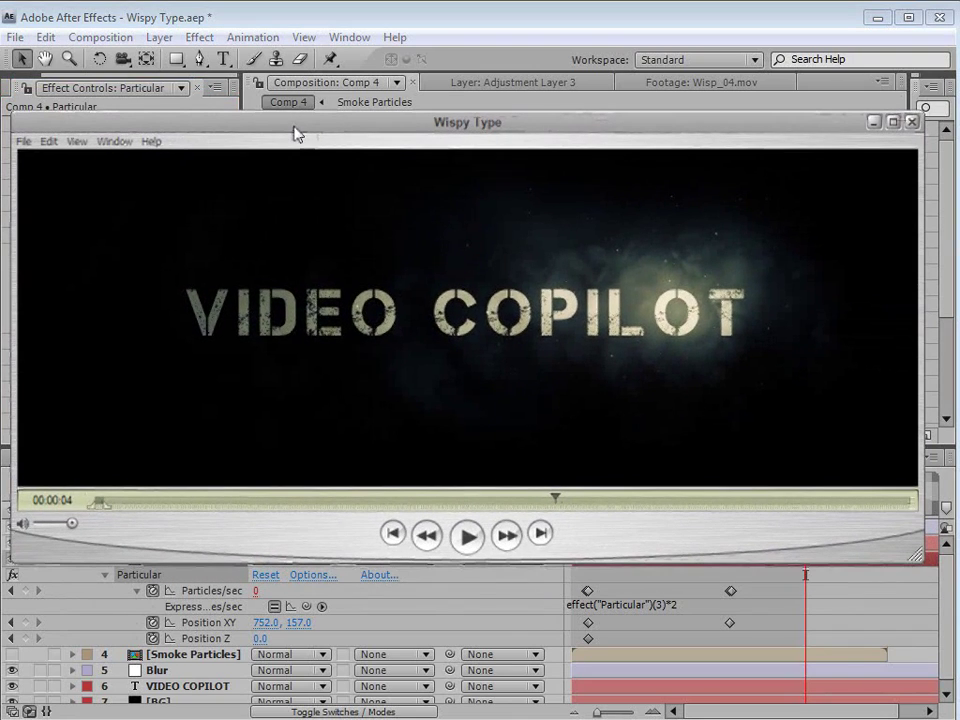
# Play the Wispy Type movie in the media player and scrub through Comp 4 in After Effects to compare the smoke reveals
pyautogui.click(208, 500)
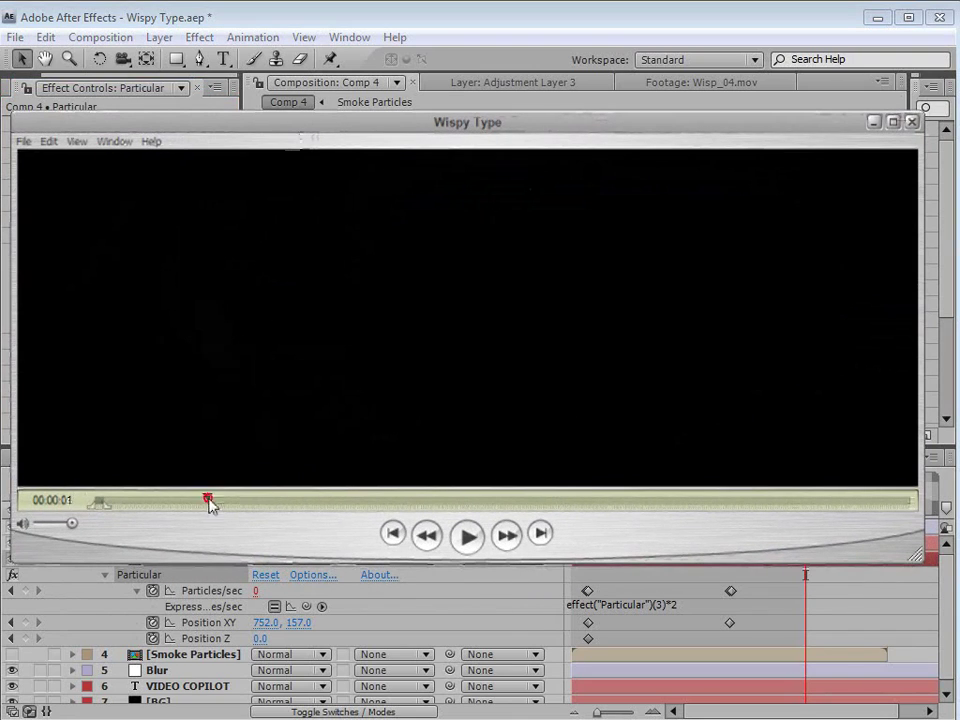
pyautogui.click(465, 540)
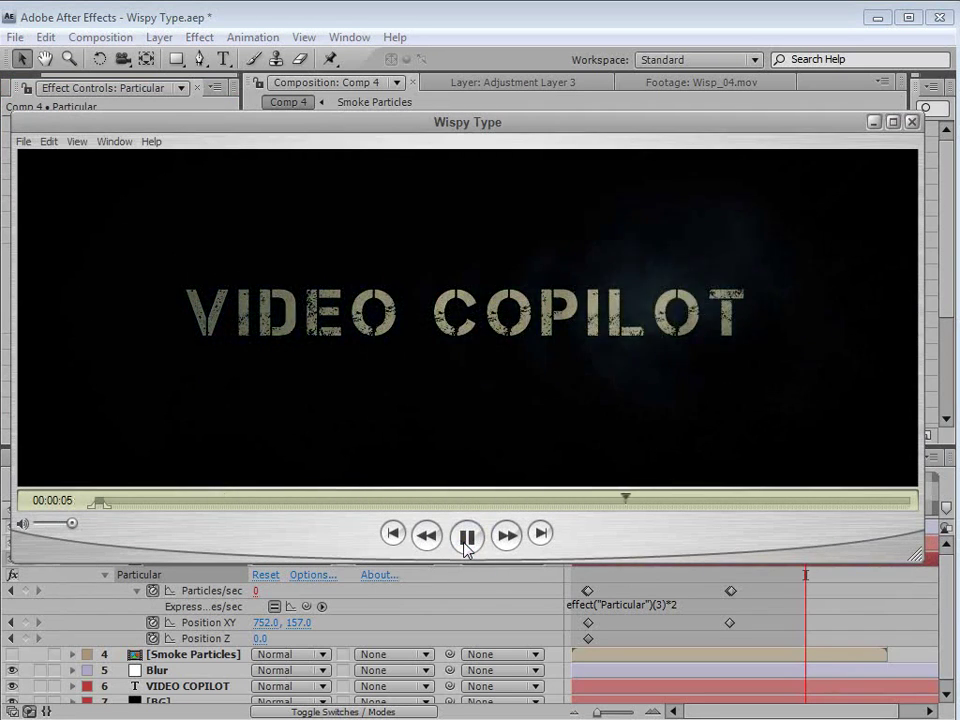
pyautogui.click(717, 565)
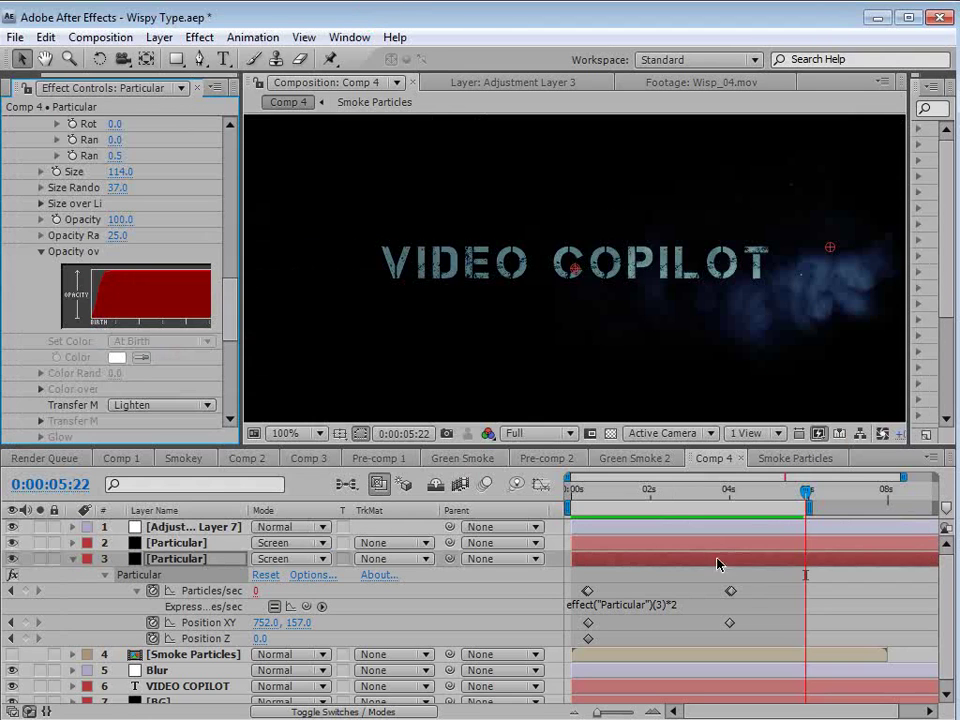
pyautogui.hotkey('alt', 'Tab')
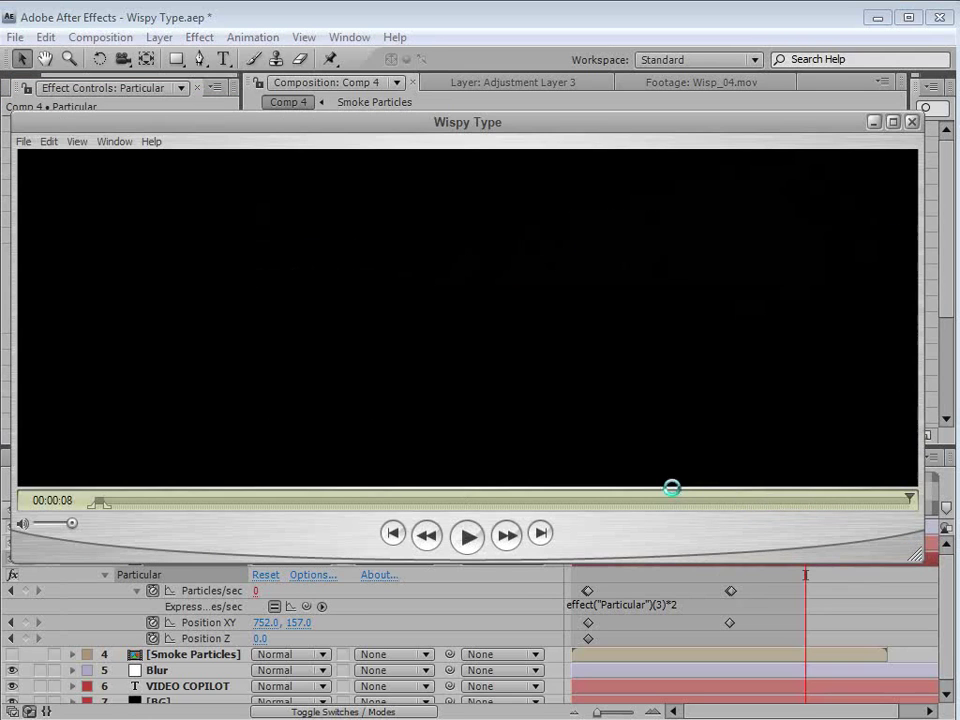
pyautogui.click(468, 537)
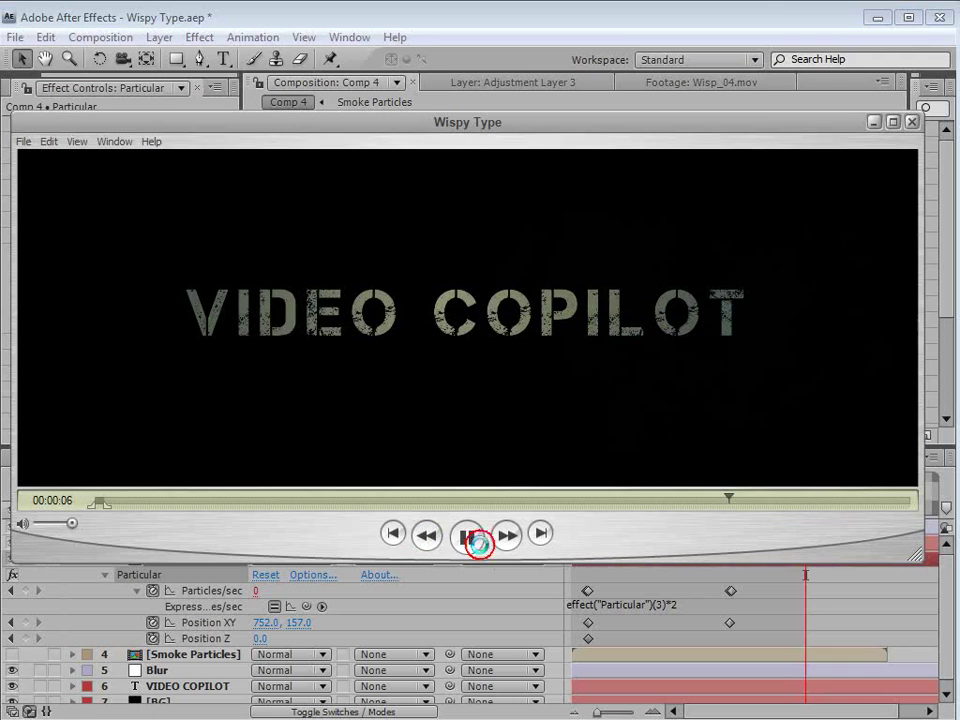
pyautogui.click(472, 541)
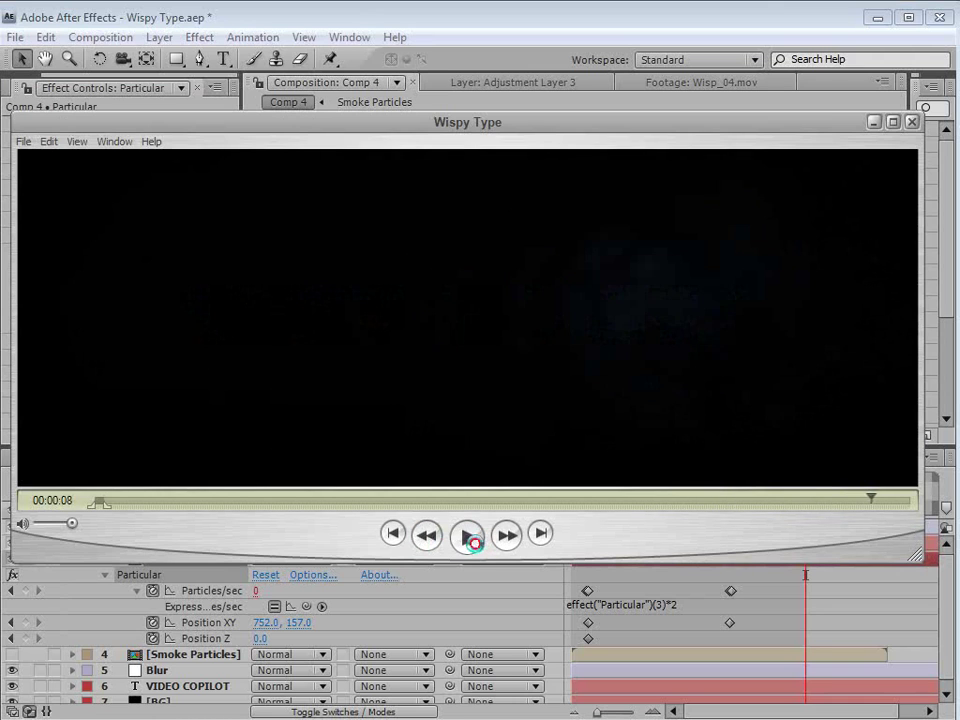
pyautogui.click(351, 8)
pyautogui.moveTo(717, 502); pyautogui.dragTo(638, 500)
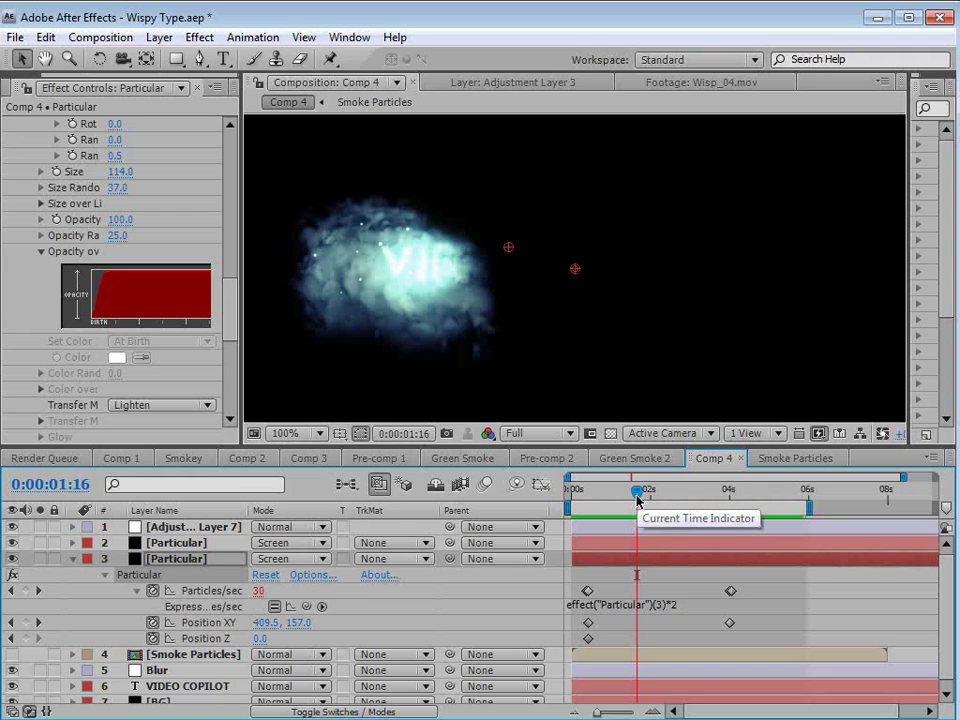
pyautogui.moveTo(637, 500); pyautogui.dragTo(724, 522)
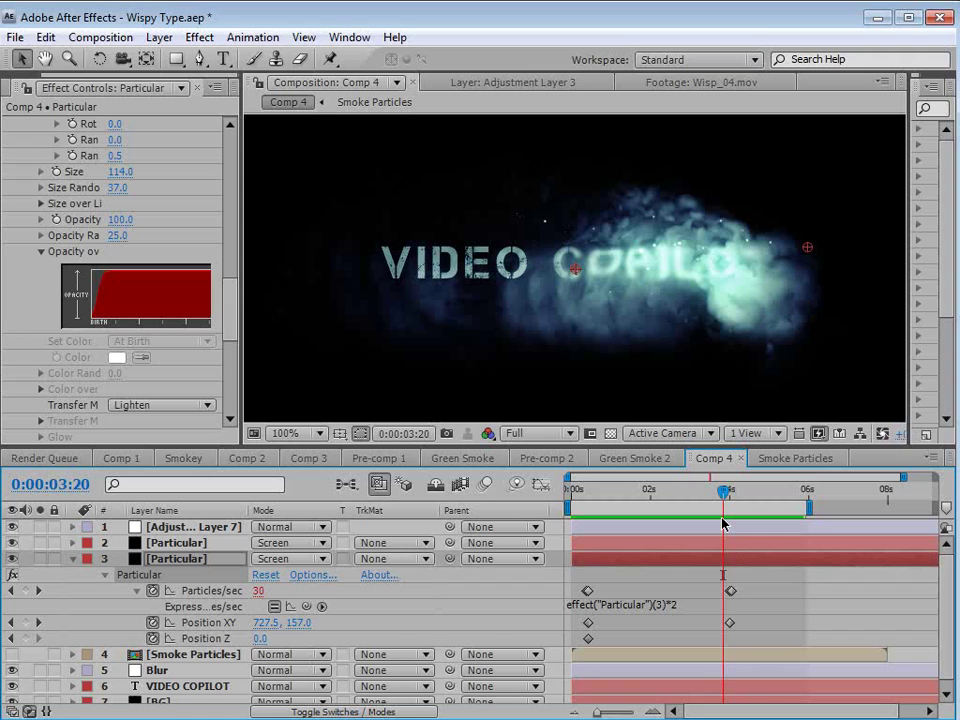
pyautogui.moveTo(723, 491); pyautogui.dragTo(676, 497)
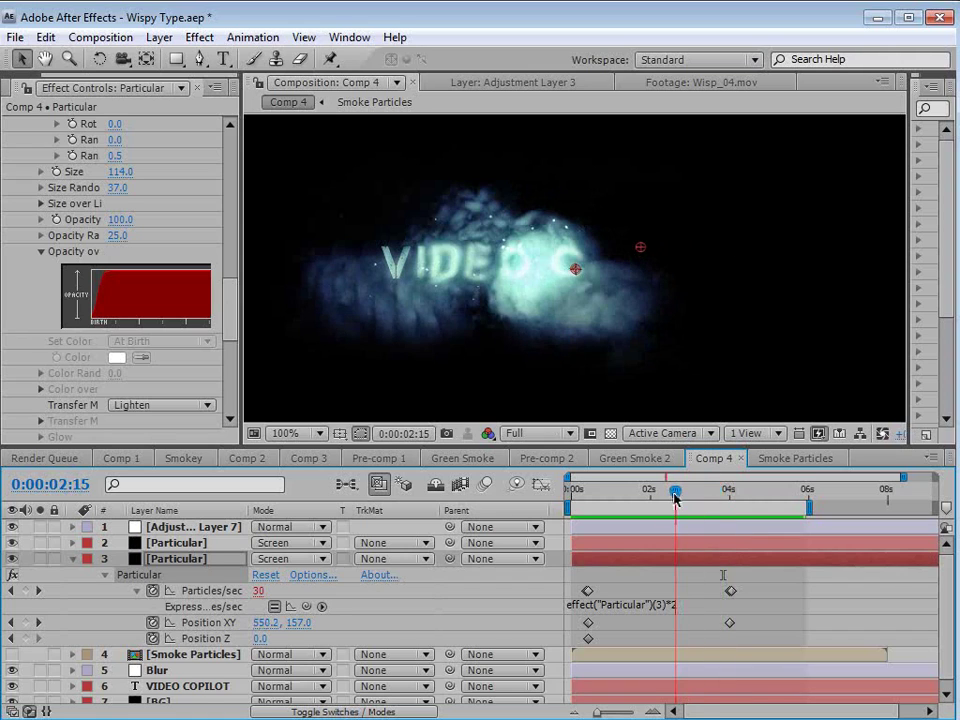